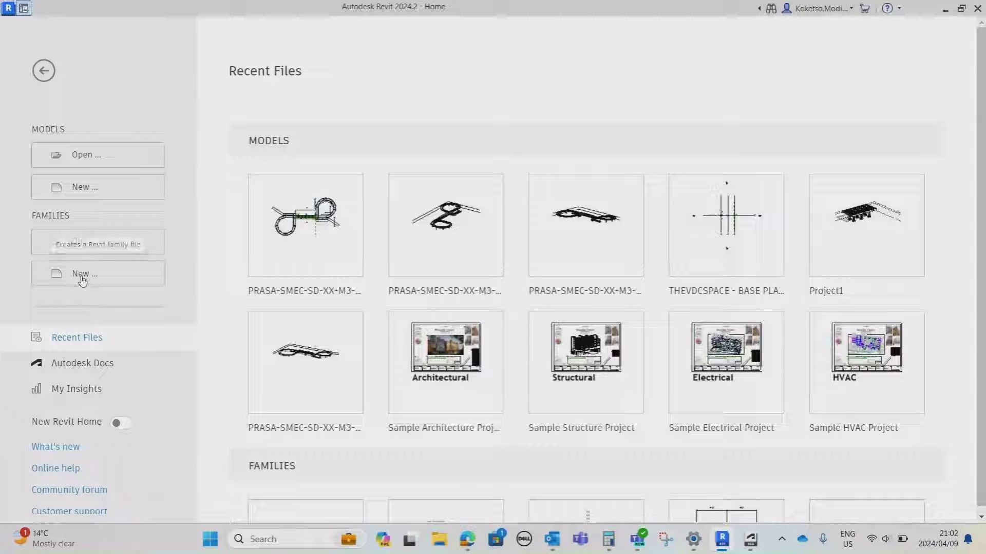
Step: Create a new family from the Metric Structural Framing - Beams and Braces template
{"action": "left_click", "coordinate": [132, 276]}
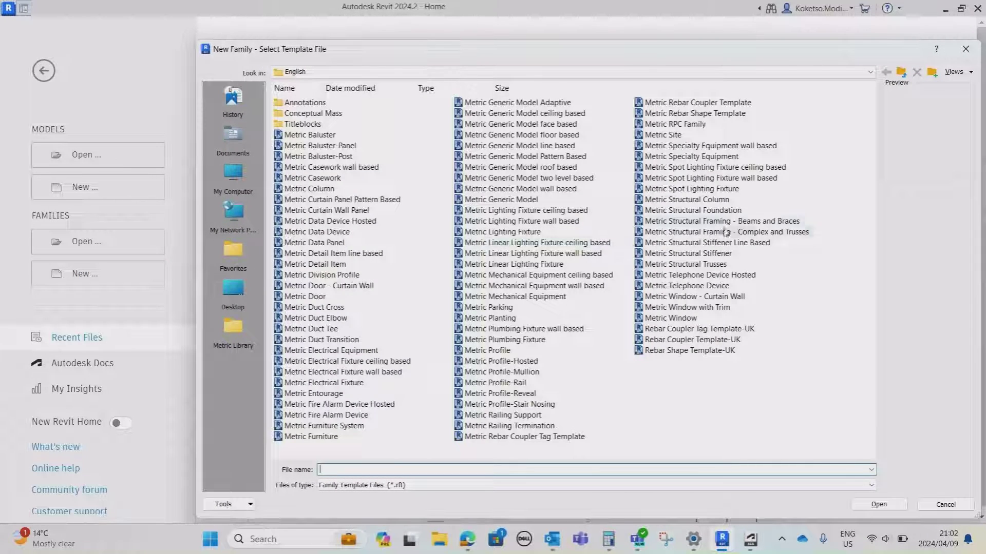
{"action": "left_click", "coordinate": [655, 222]}
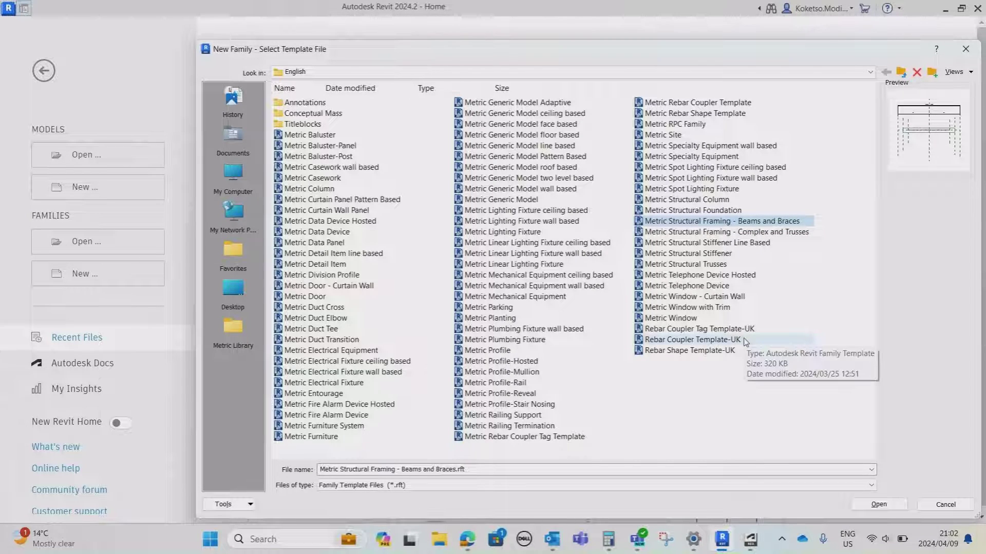
{"action": "left_click", "coordinate": [878, 504]}
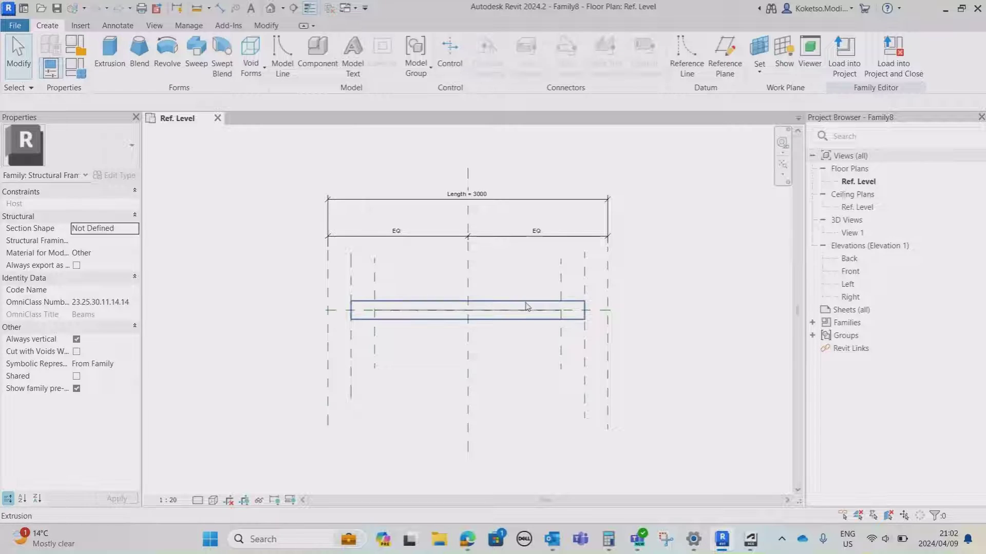
Step: Delete the default beam extrusion, its line and the inner reference planes, keeping only the outer and centre planes
{"action": "left_click", "coordinate": [526, 307]}
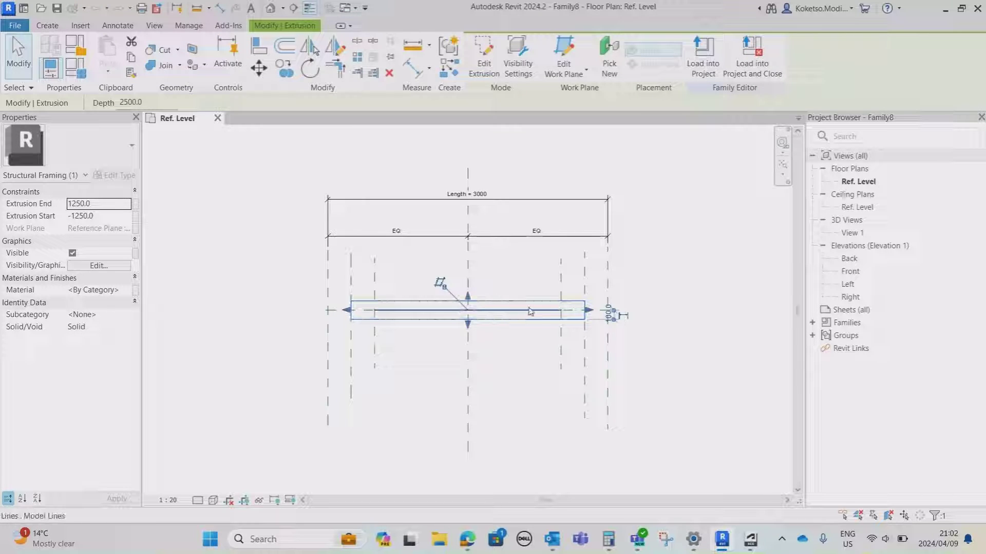
{"action": "key", "text": "Delete"}
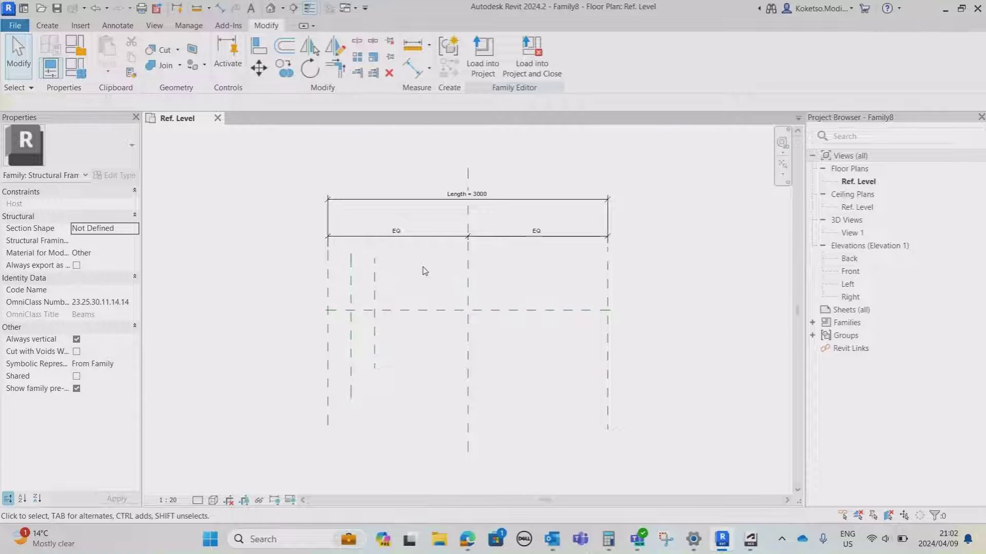
{"action": "left_click_drag", "start_coordinate": [404, 260], "coordinate": [340, 278]}
{"action": "left_click", "coordinate": [332, 278]}
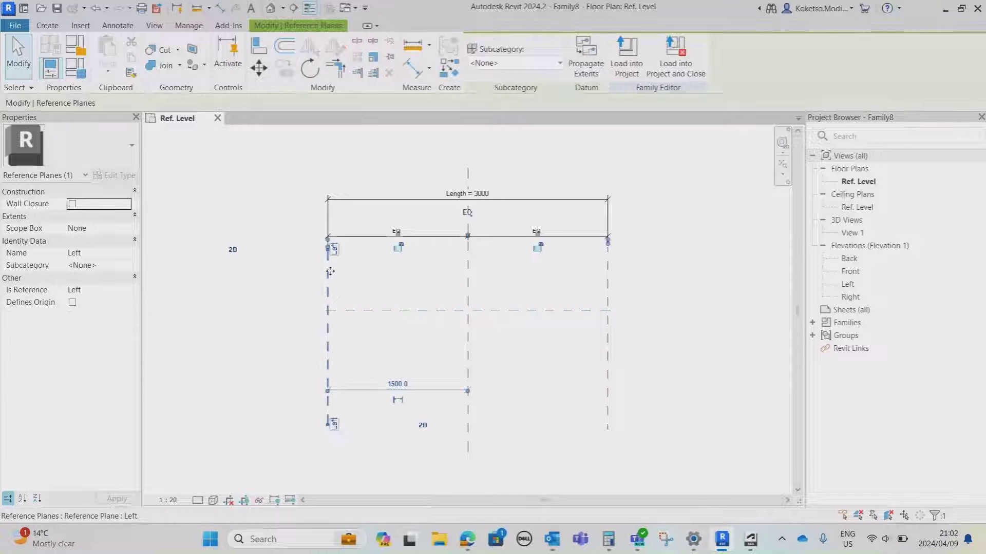
{"action": "left_click", "coordinate": [611, 280]}
{"action": "left_click", "coordinate": [607, 261]}
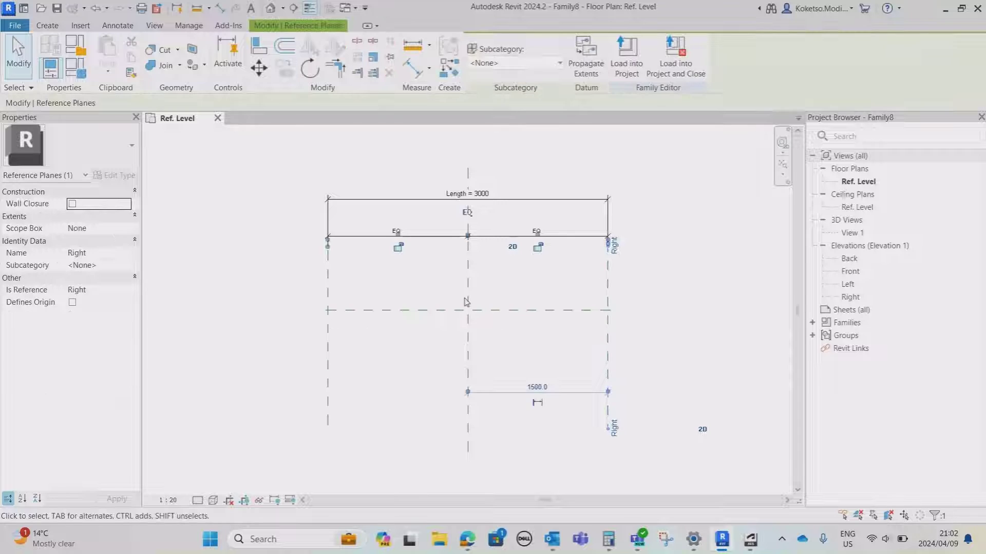
{"action": "key", "text": "Escape"}
Step: Move the Length dimension and the EQ dimension well above the reference planes
{"action": "scroll", "coordinate": [493, 278], "scroll_direction": "down", "scroll_amount": 3}
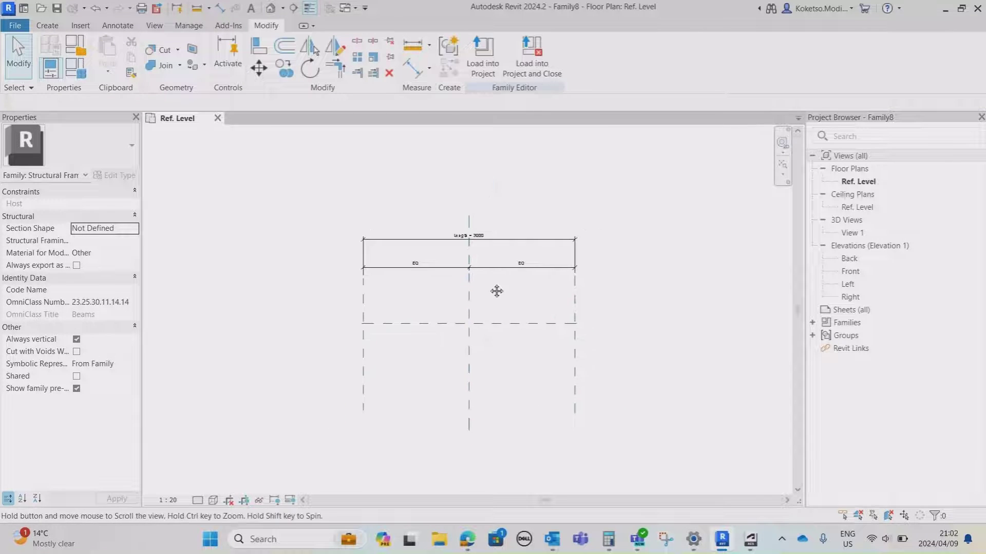
{"action": "middle_click_drag", "start_coordinate": [527, 273], "coordinate": [484, 327]}
{"action": "scroll", "coordinate": [484, 327], "scroll_direction": "down", "scroll_amount": 1}
{"action": "left_click", "coordinate": [497, 301]}
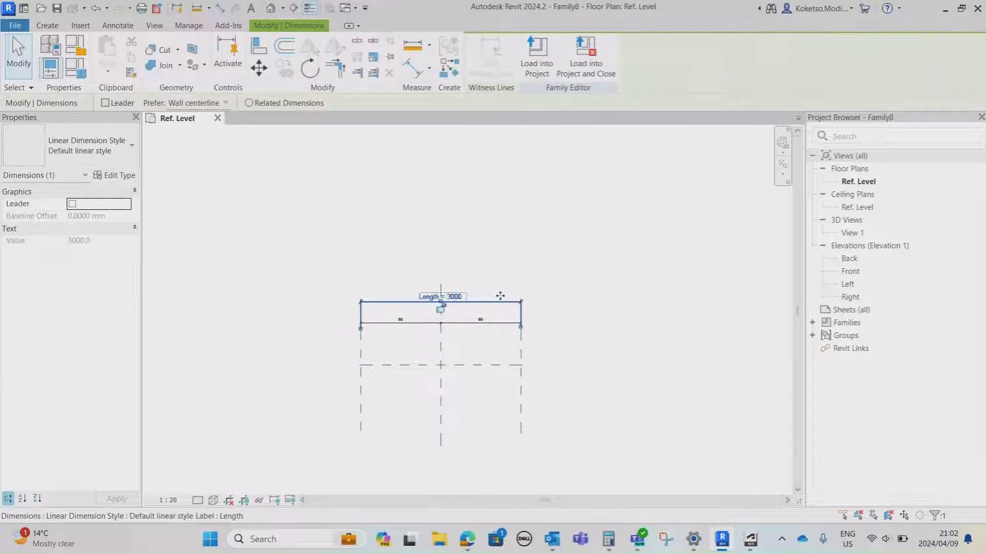
{"action": "left_click_drag", "start_coordinate": [499, 298], "coordinate": [499, 184]}
{"action": "left_click", "coordinate": [500, 322]}
{"action": "left_click_drag", "start_coordinate": [500, 322], "coordinate": [500, 211]}
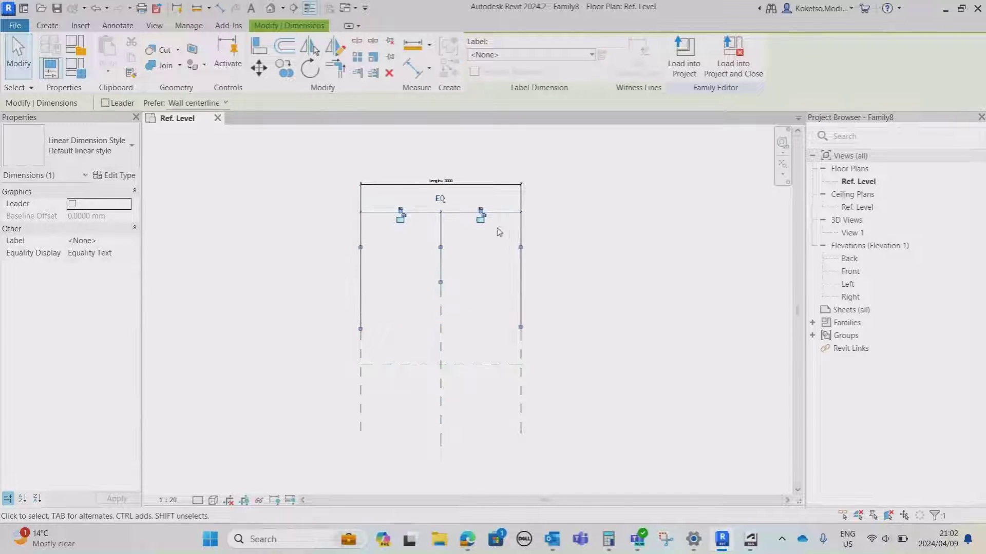
{"action": "key", "text": "Escape"}
Step: Set the Length dimension between the outer reference planes to 14000 mm
{"action": "middle_click_drag", "start_coordinate": [476, 292], "coordinate": [502, 274]}
{"action": "scroll", "coordinate": [469, 297], "scroll_direction": "up", "scroll_amount": 3}
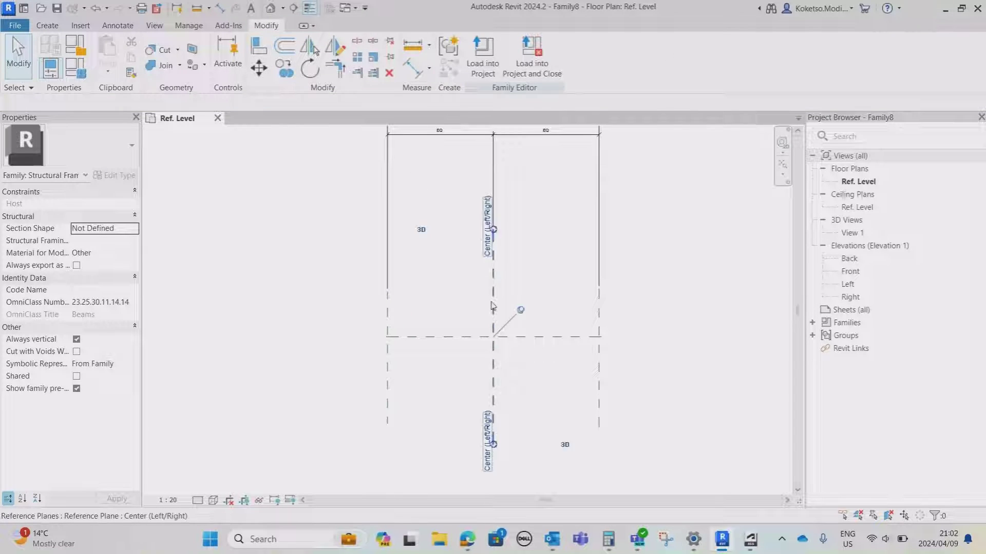
{"action": "scroll", "coordinate": [427, 326], "scroll_direction": "down", "scroll_amount": 1}
{"action": "middle_click_drag", "start_coordinate": [496, 141], "coordinate": [496, 223]}
{"action": "scroll", "coordinate": [497, 222], "scroll_direction": "up", "scroll_amount": 2}
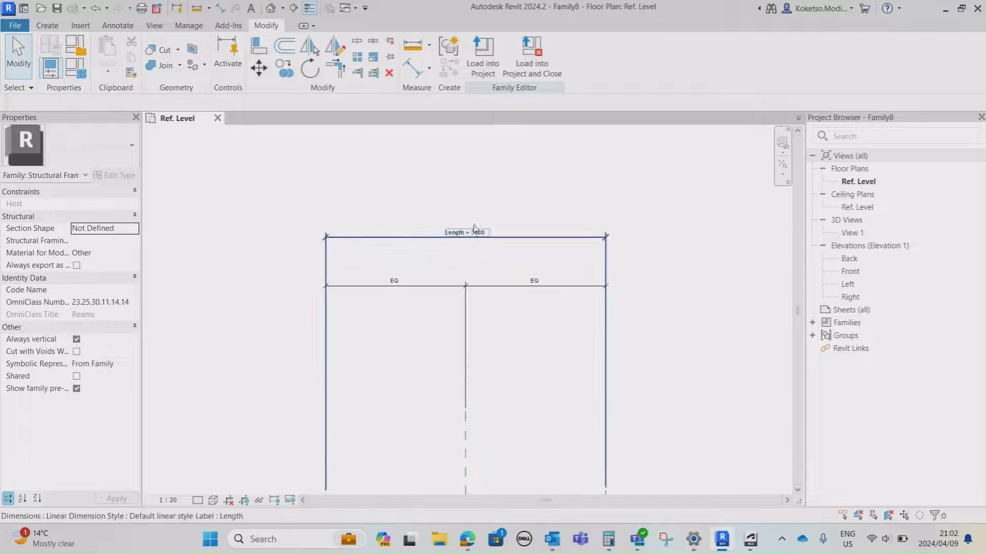
{"action": "left_click", "coordinate": [481, 232]}
{"action": "double_click", "coordinate": [482, 233]}
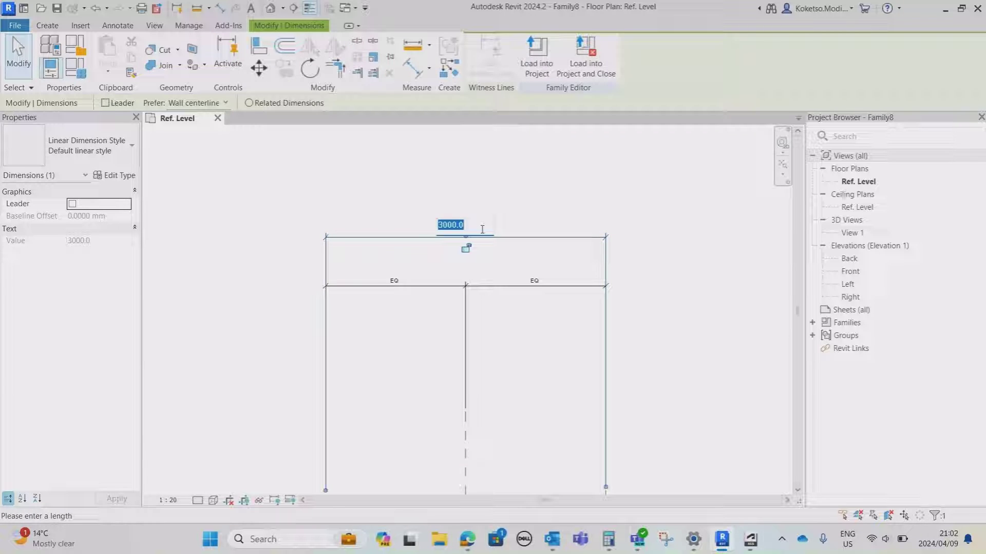
{"action": "type", "text": "14"}
{"action": "key", "text": "Return"}
{"action": "scroll", "coordinate": [511, 205], "scroll_direction": "down", "scroll_amount": 3}
{"action": "key", "text": "Escape"}
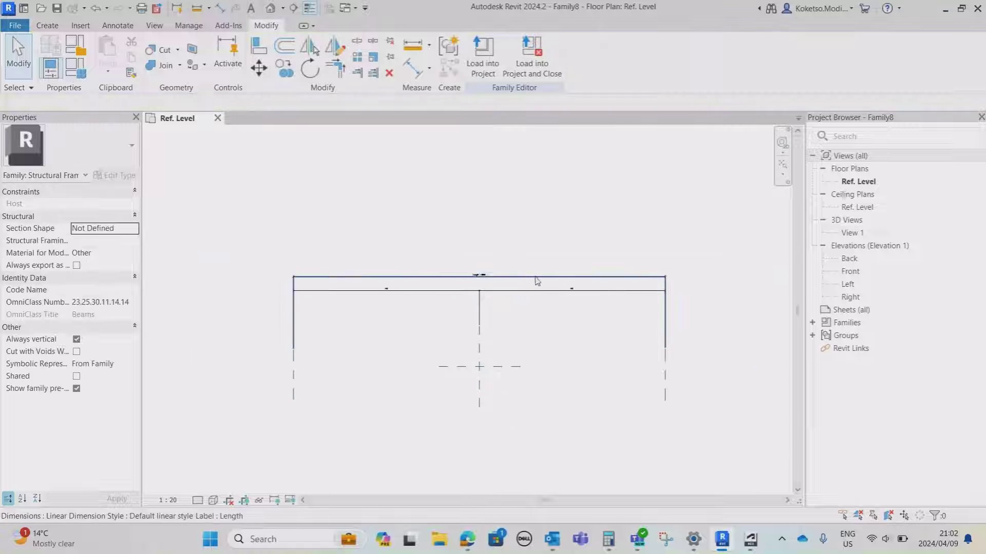
Step: Raise the Length and EQ dimension lines further above the reference planes, keeping the EQ line just beneath the Length line
{"action": "left_click", "coordinate": [535, 277]}
{"action": "left_click_drag", "start_coordinate": [549, 275], "coordinate": [549, 167]}
{"action": "middle_click_drag", "start_coordinate": [547, 273], "coordinate": [526, 344]}
{"action": "scroll", "coordinate": [526, 344], "scroll_direction": "down", "scroll_amount": 1}
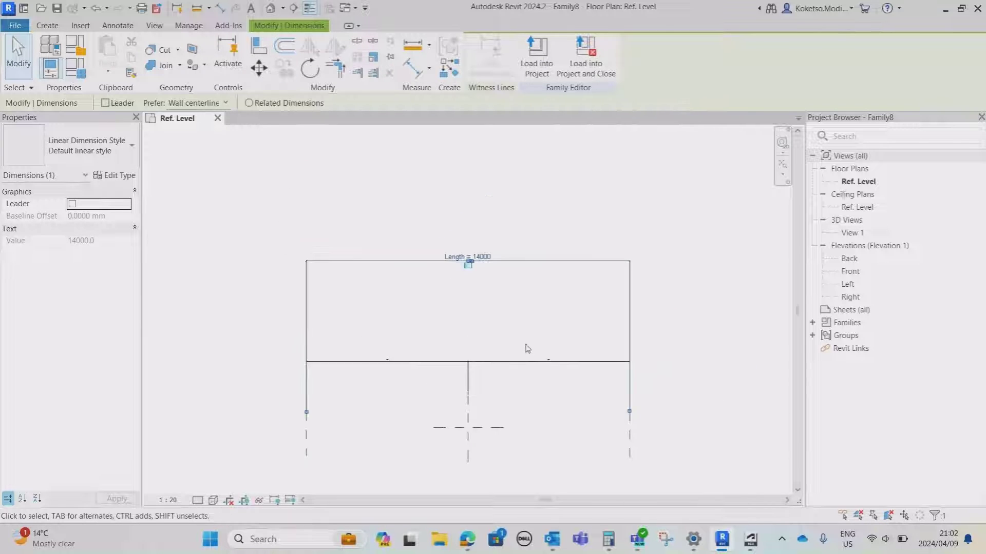
{"action": "left_click", "coordinate": [521, 361]}
{"action": "left_click_drag", "start_coordinate": [521, 362], "coordinate": [521, 282]}
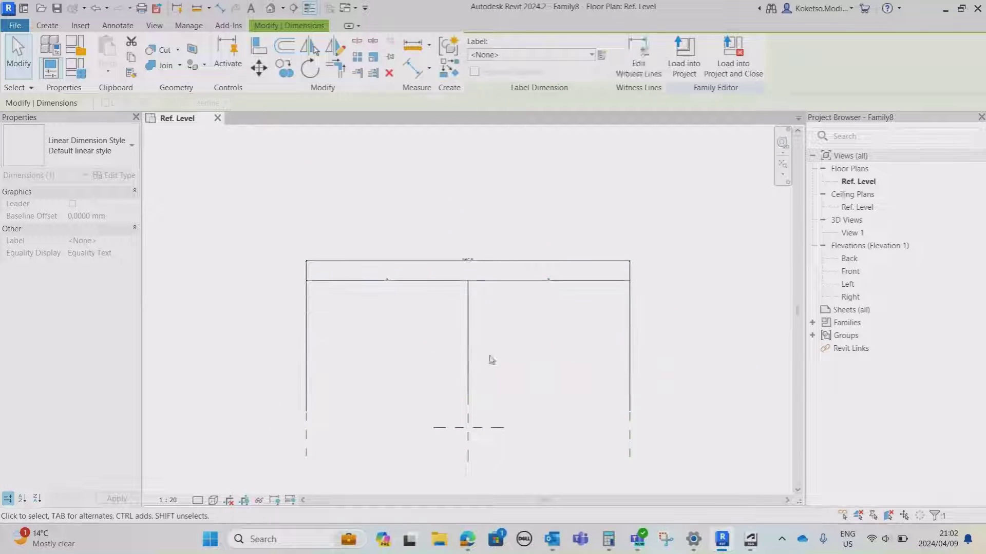
Step: Shorten the witness lines of the EQ and Length dimensions so they end just below the dimension lines
{"action": "left_click", "coordinate": [468, 393]}
{"action": "left_click_drag", "start_coordinate": [468, 393], "coordinate": [468, 296]}
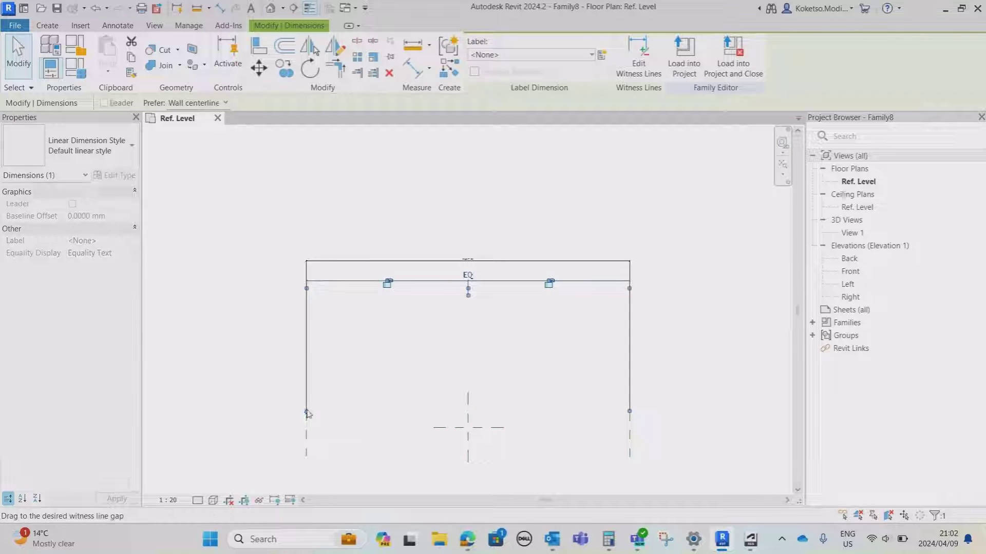
{"action": "left_click_drag", "start_coordinate": [307, 411], "coordinate": [307, 307]}
{"action": "left_click", "coordinate": [307, 396]}
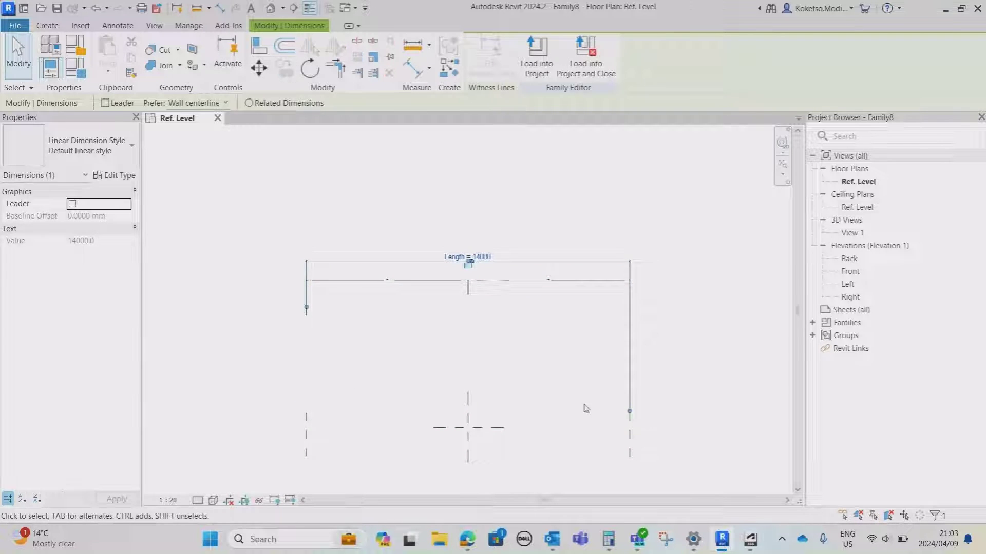
{"action": "left_click_drag", "start_coordinate": [630, 411], "coordinate": [630, 307]}
{"action": "left_click", "coordinate": [629, 404]}
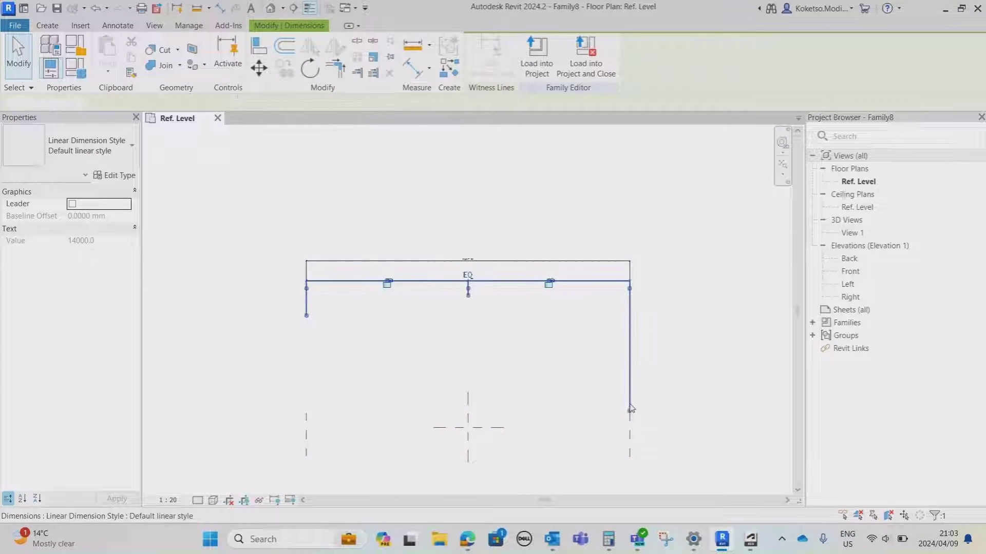
{"action": "left_click_drag", "start_coordinate": [629, 411], "coordinate": [630, 306]}
{"action": "left_click", "coordinate": [592, 358]}
Step: Draw two vertical reference planes, one about 1576 mm inside the left plane and one about 1600 mm inside the right plane
{"action": "scroll", "coordinate": [596, 272], "scroll_direction": "up", "scroll_amount": 3}
{"action": "middle_click_drag", "start_coordinate": [466, 401], "coordinate": [439, 287]}
{"action": "scroll", "coordinate": [450, 266], "scroll_direction": "down", "scroll_amount": 3}
{"action": "scroll", "coordinate": [426, 284], "scroll_direction": "up", "scroll_amount": 2}
{"action": "left_click", "coordinate": [61, 25]}
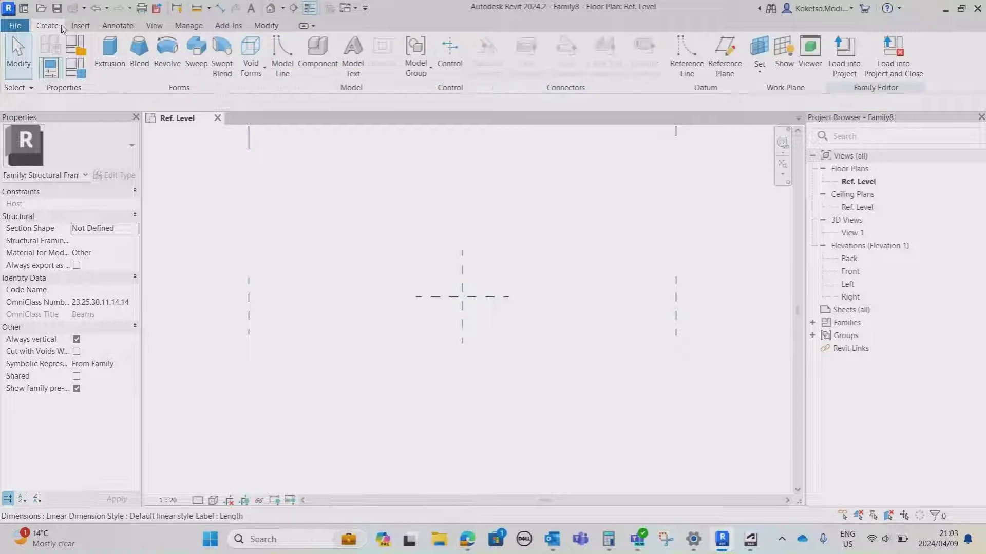
{"action": "left_click", "coordinate": [725, 54]}
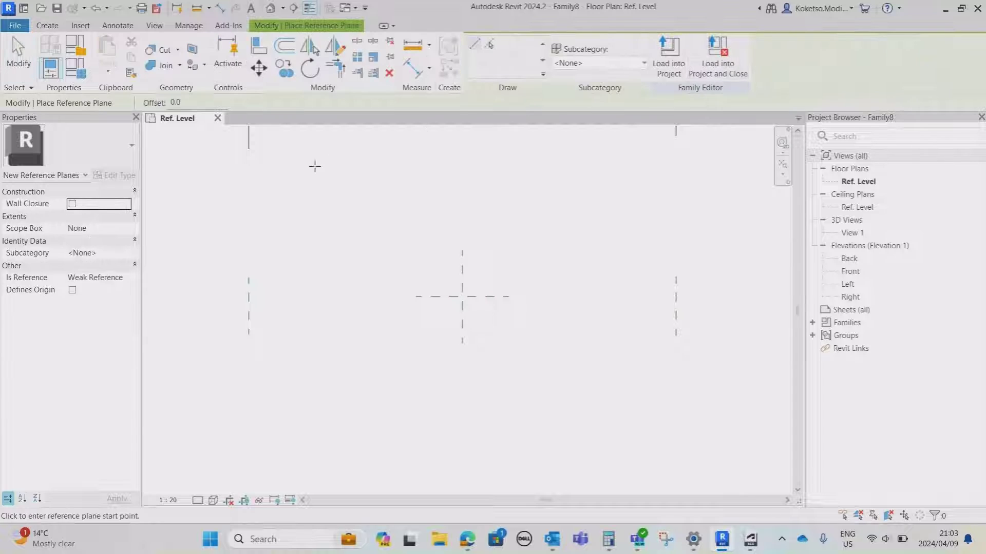
{"action": "left_click", "coordinate": [297, 223]}
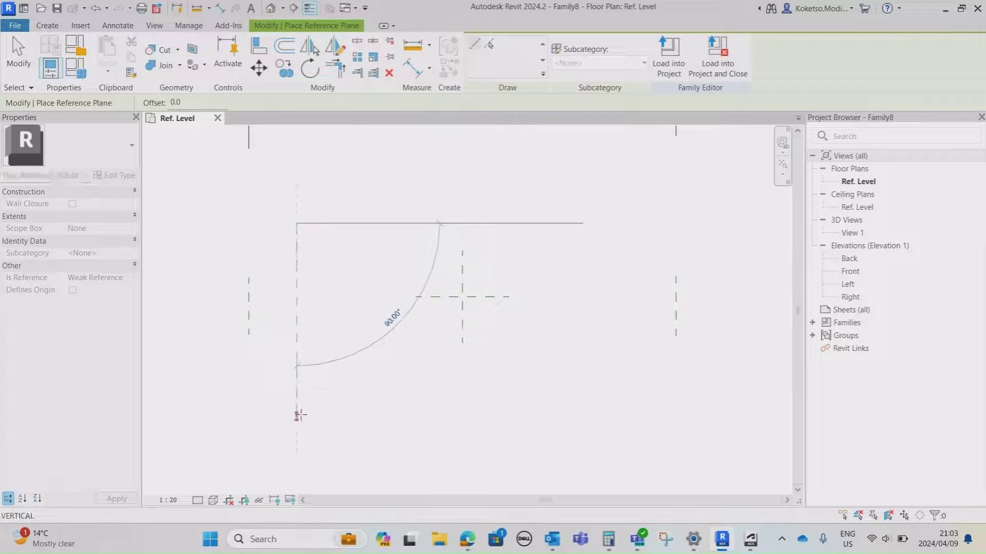
{"action": "left_click", "coordinate": [296, 391]}
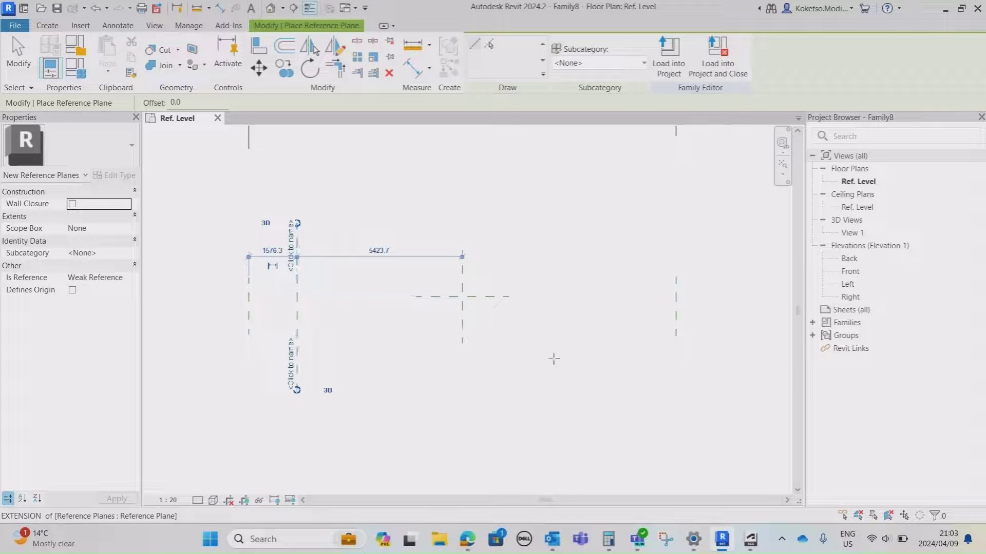
{"action": "left_click", "coordinate": [625, 223]}
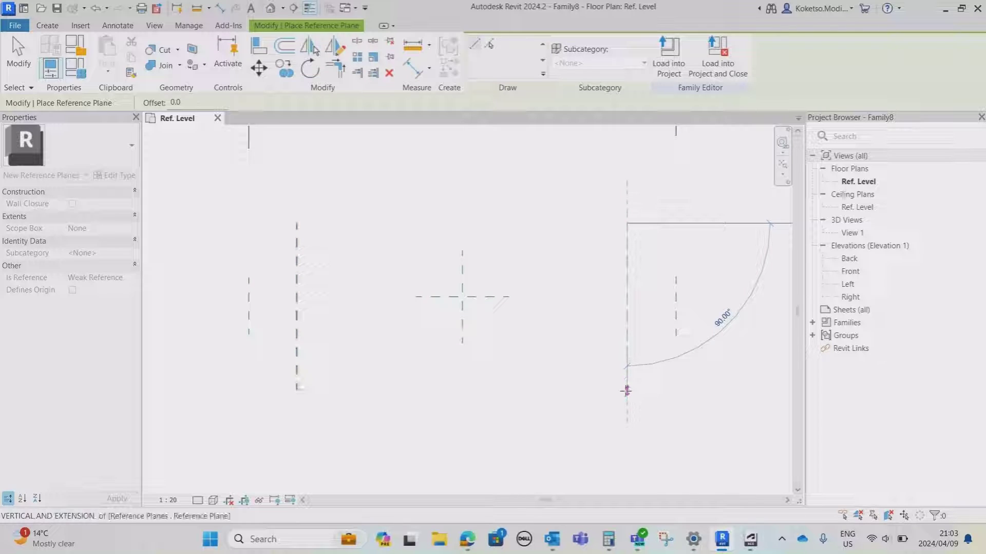
{"action": "left_click", "coordinate": [626, 392]}
{"action": "scroll", "coordinate": [298, 277], "scroll_direction": "up", "scroll_amount": 2}
{"action": "key", "text": "Escape"}
Step: Set the distance from the left outer plane to the new reference plane beside it to 3000 mm
{"action": "left_click", "coordinate": [297, 276]}
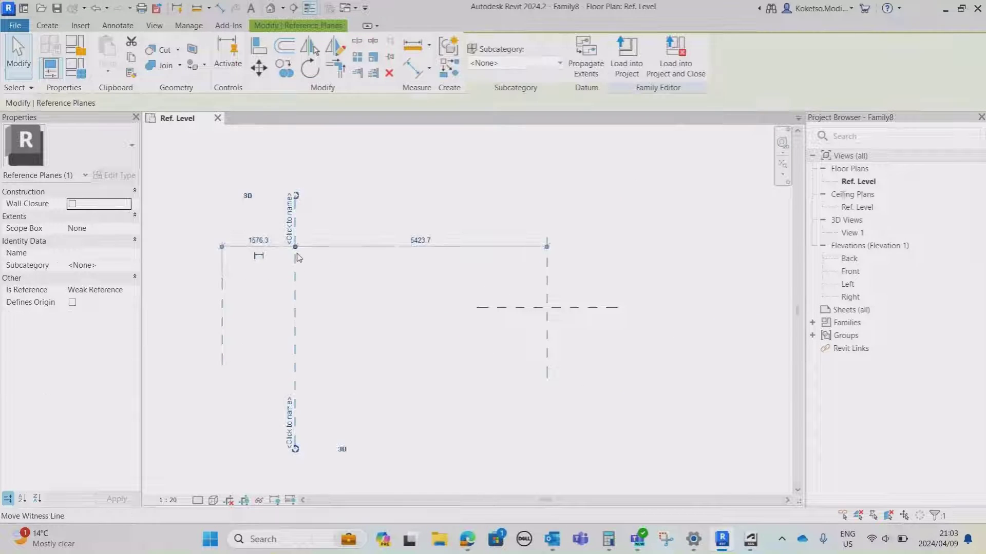
{"action": "scroll", "coordinate": [297, 269], "scroll_direction": "down", "scroll_amount": 1}
{"action": "middle_click_drag", "start_coordinate": [296, 270], "coordinate": [359, 273]}
{"action": "scroll", "coordinate": [318, 254], "scroll_direction": "up", "scroll_amount": 1}
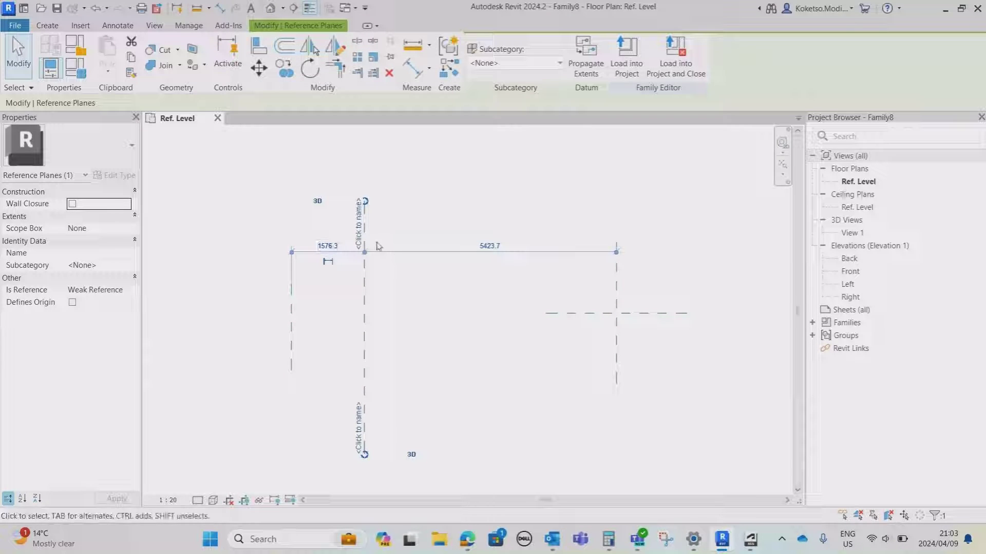
{"action": "left_click", "coordinate": [328, 246]}
{"action": "type", "text": "3"}
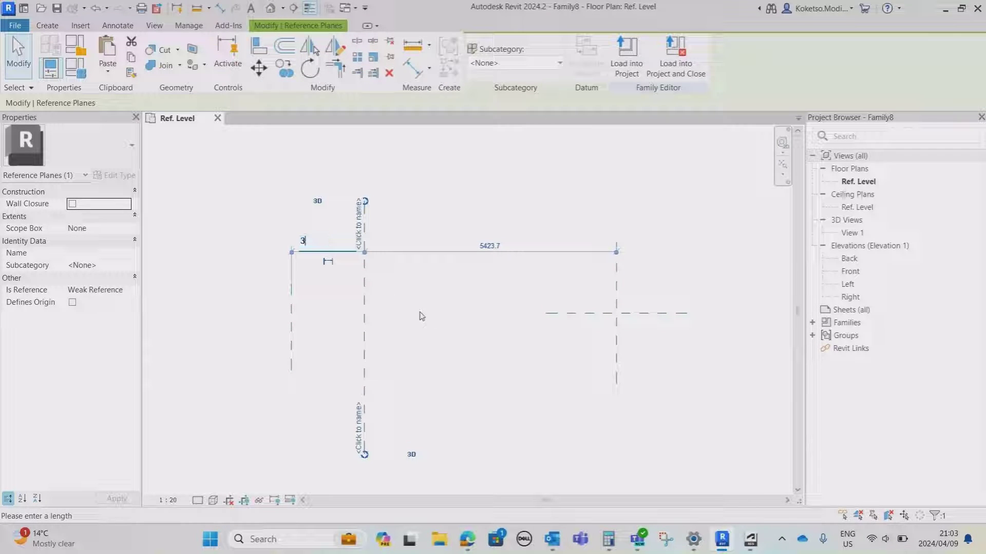
{"action": "type", "text": "000"}
{"action": "key", "text": "Return"}
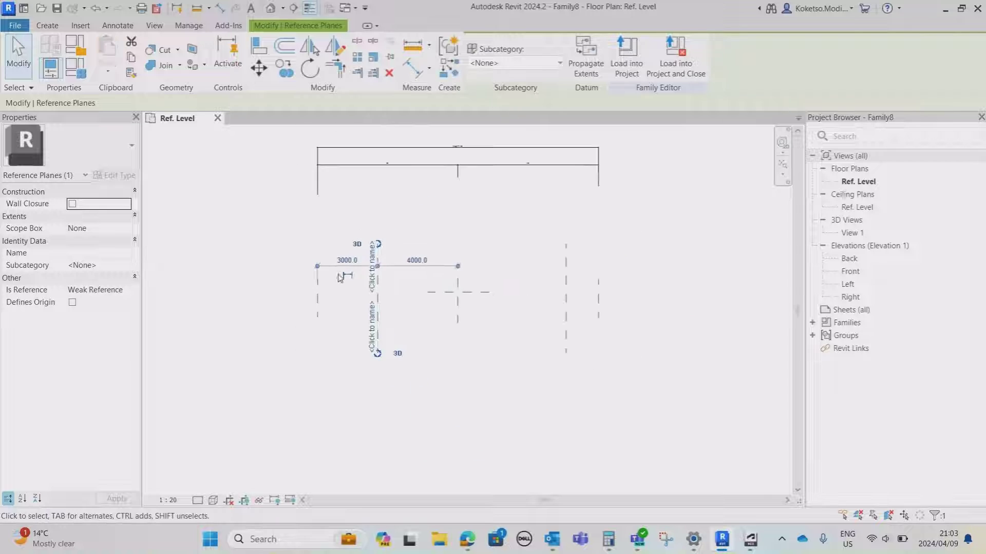
{"action": "key", "text": "Escape"}
Step: Delete the unnamed vertical reference plane between the centre and right outer planes
{"action": "left_click_drag", "start_coordinate": [512, 254], "coordinate": [512, 254]}
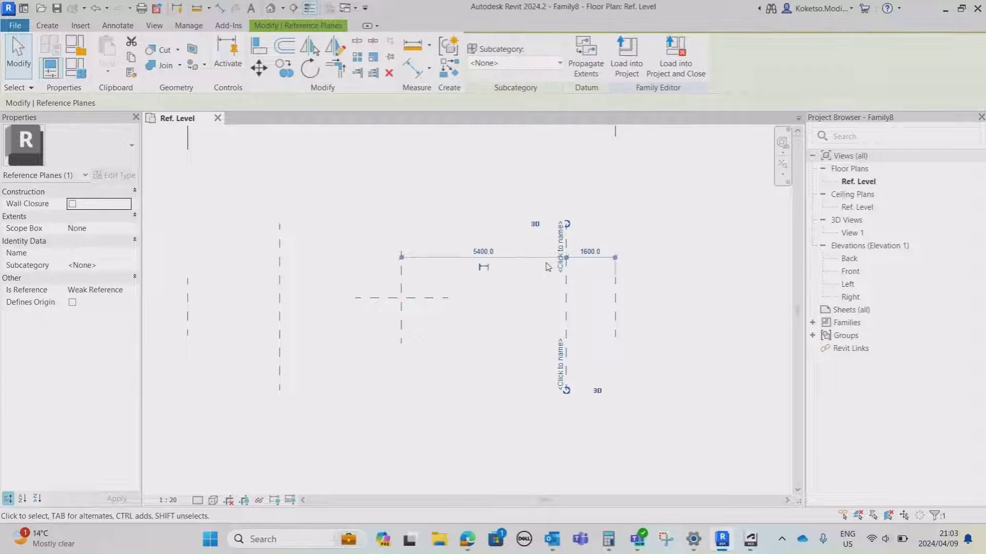
{"action": "key", "text": "Delete"}
{"action": "middle_click_drag", "start_coordinate": [436, 273], "coordinate": [567, 266]}
{"action": "middle_click_drag", "start_coordinate": [488, 266], "coordinate": [460, 315]}
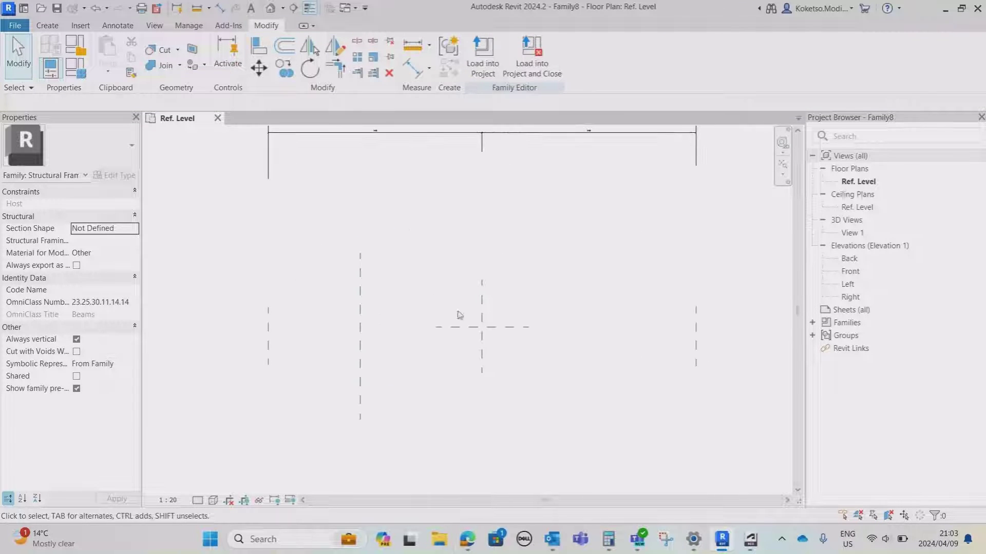
Step: Copy the unnamed reference plane horizontally toward the middle, placing the duplicate just short of the centre plane
{"action": "scroll", "coordinate": [384, 301], "scroll_direction": "up", "scroll_amount": 2}
{"action": "left_click_drag", "start_coordinate": [394, 239], "coordinate": [325, 288]}
{"action": "middle_click_drag", "start_coordinate": [369, 338], "coordinate": [373, 324]}
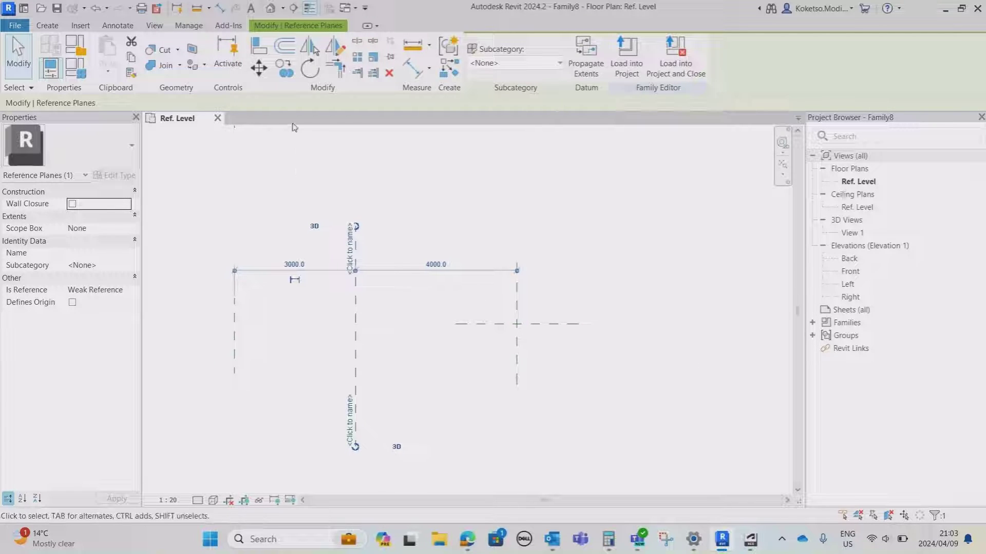
{"action": "left_click", "coordinate": [285, 72]}
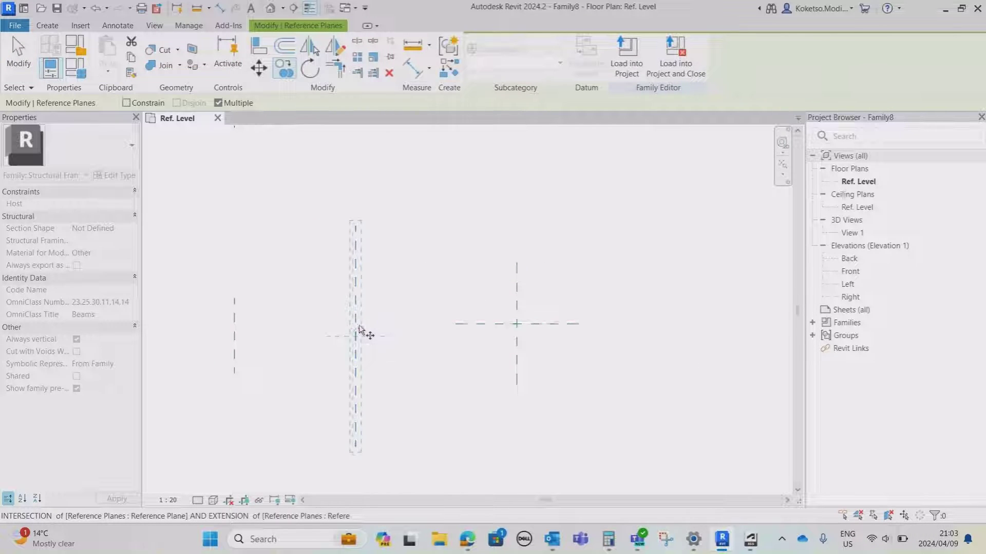
{"action": "left_click", "coordinate": [358, 326]}
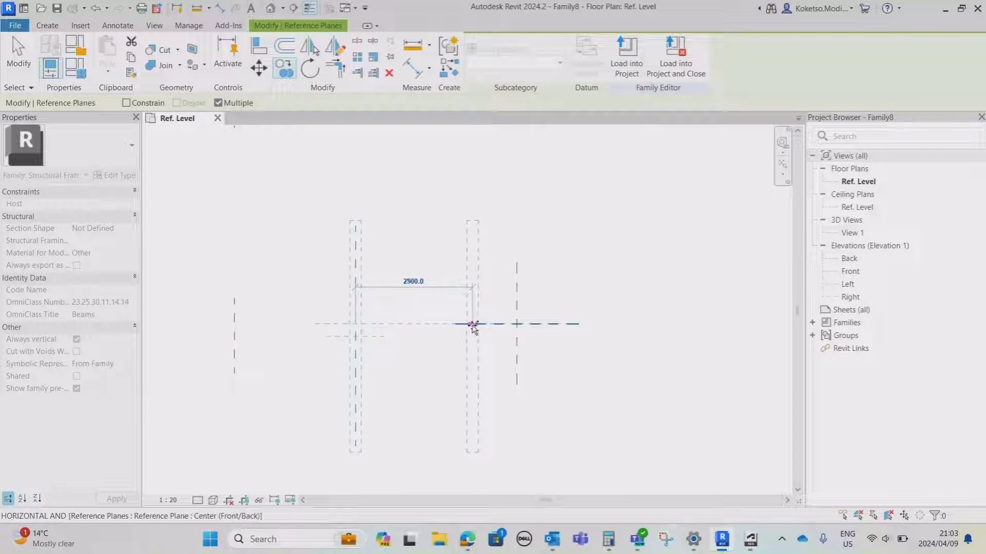
{"action": "left_click", "coordinate": [476, 325]}
{"action": "key", "text": "Escape"}
{"action": "key", "text": "Escape"}
{"action": "middle_click_drag", "start_coordinate": [488, 316], "coordinate": [439, 303]}
{"action": "scroll", "coordinate": [439, 304], "scroll_direction": "down", "scroll_amount": 1}
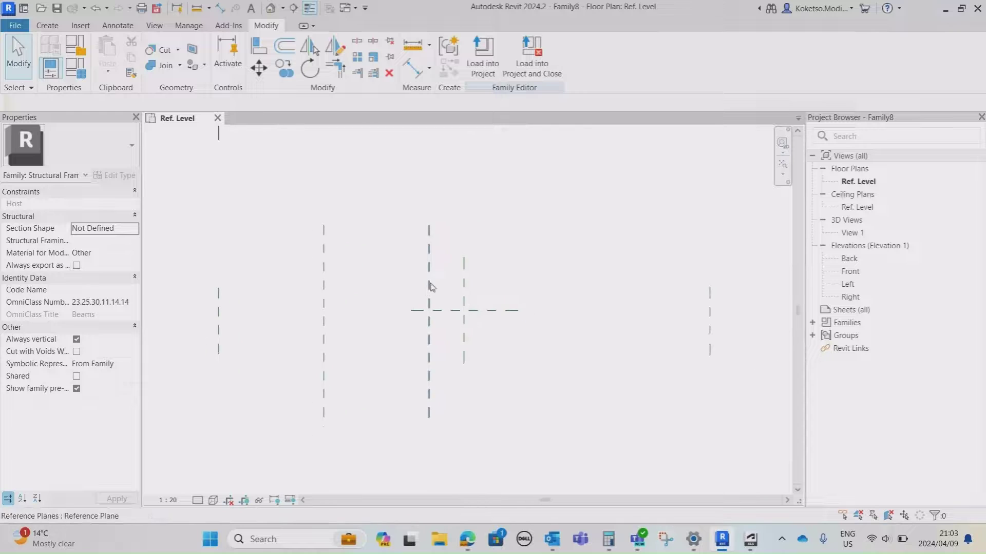
Step: Mirror the two intermediate vertical reference planes about the centre plane to the opposite half of the beam
{"action": "left_click_drag", "start_coordinate": [446, 215], "coordinate": [309, 252]}
{"action": "scroll", "coordinate": [329, 205], "scroll_direction": "up", "scroll_amount": 1}
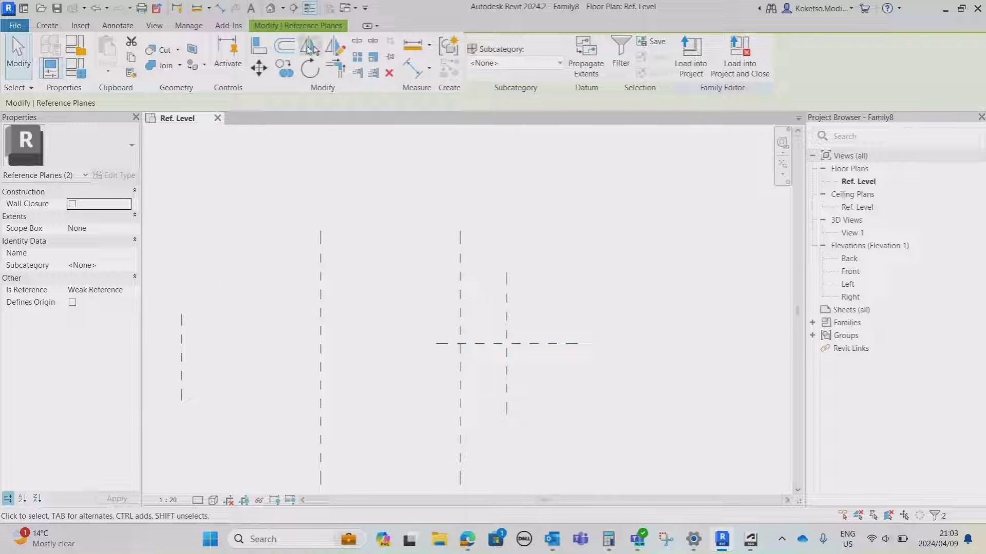
{"action": "left_click", "coordinate": [310, 47]}
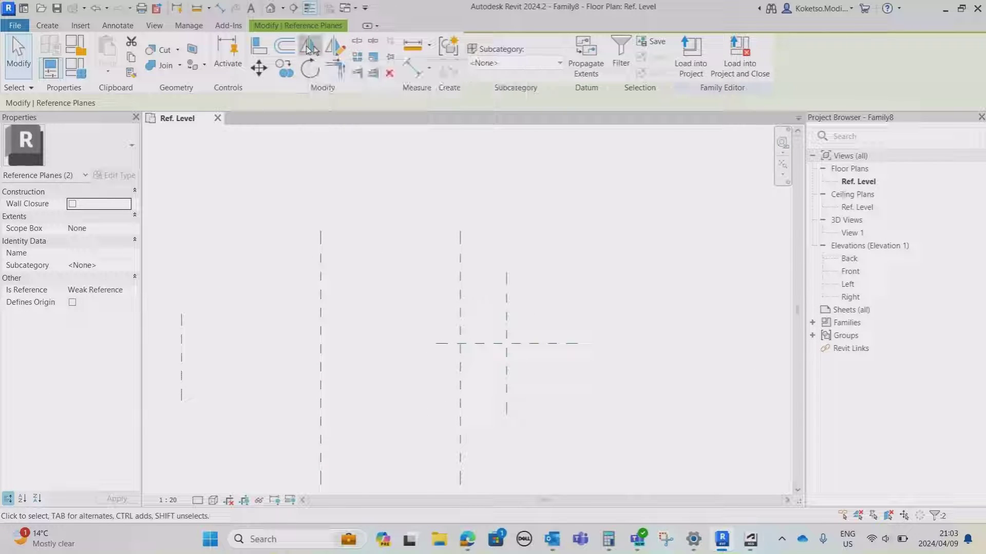
{"action": "left_click", "coordinate": [509, 289]}
{"action": "scroll", "coordinate": [416, 260], "scroll_direction": "down", "scroll_amount": 2}
{"action": "scroll", "coordinate": [454, 293], "scroll_direction": "up", "scroll_amount": 1}
{"action": "key", "text": "Escape"}
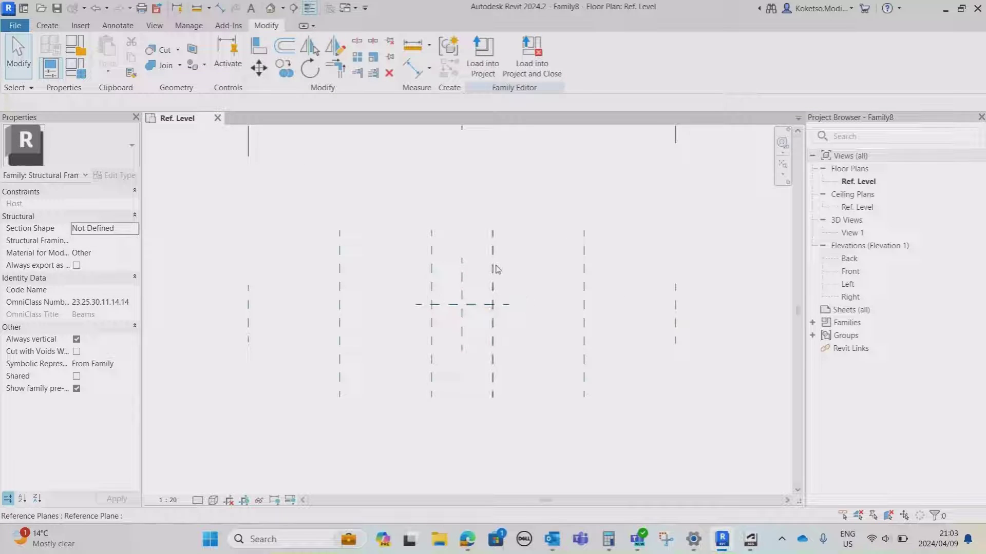
Step: Examine the layout of the vertical reference planes between the left and right outer planes in plan
{"action": "scroll", "coordinate": [605, 326], "scroll_direction": "down", "scroll_amount": 1}
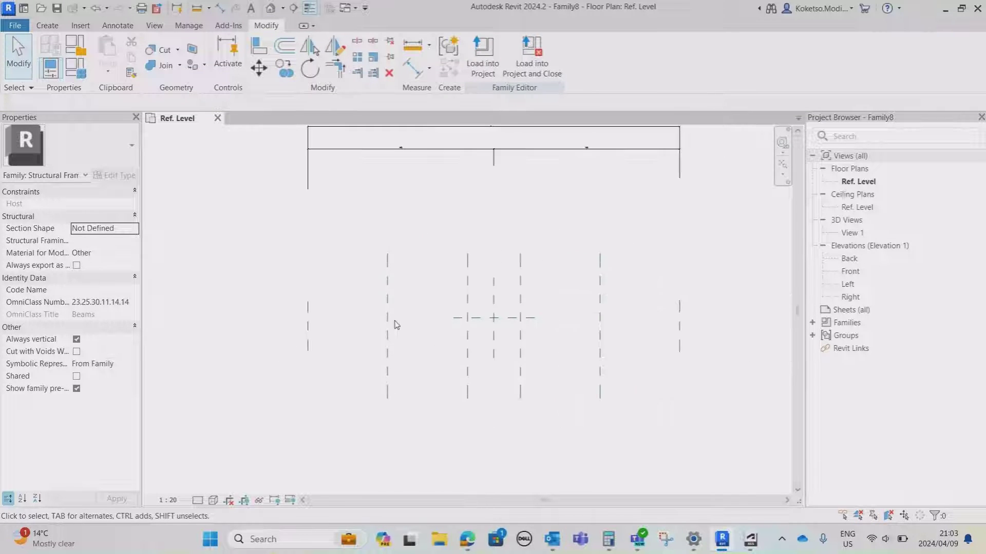
{"action": "middle_click_drag", "start_coordinate": [394, 330], "coordinate": [342, 319]}
{"action": "scroll", "coordinate": [340, 322], "scroll_direction": "up", "scroll_amount": 2}
{"action": "scroll", "coordinate": [302, 320], "scroll_direction": "down", "scroll_amount": 1}
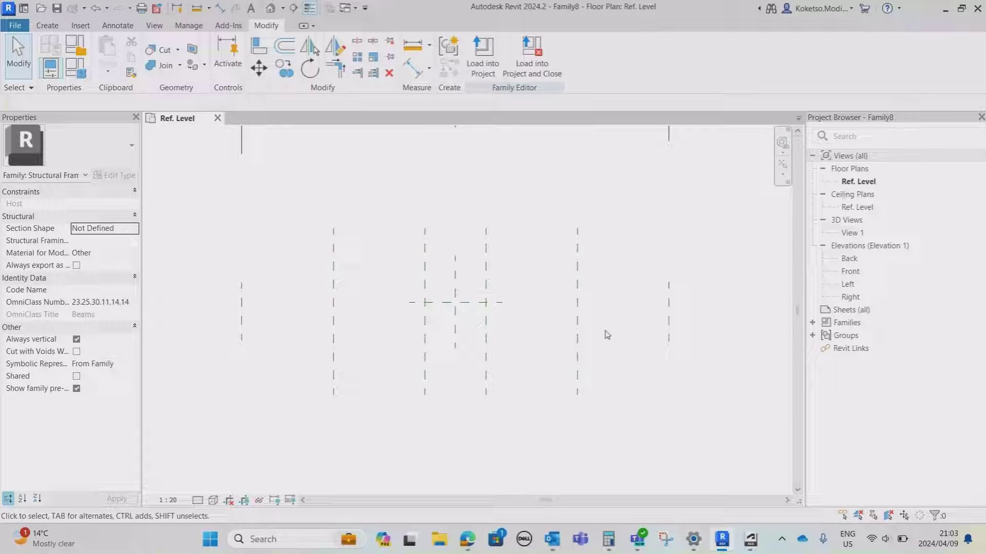
{"action": "middle_click_drag", "start_coordinate": [487, 342], "coordinate": [506, 348]}
{"action": "middle_click_drag", "start_coordinate": [342, 307], "coordinate": [349, 304]}
{"action": "scroll", "coordinate": [431, 312], "scroll_direction": "up", "scroll_amount": 1}
{"action": "middle_click_drag", "start_coordinate": [280, 247], "coordinate": [303, 254]}
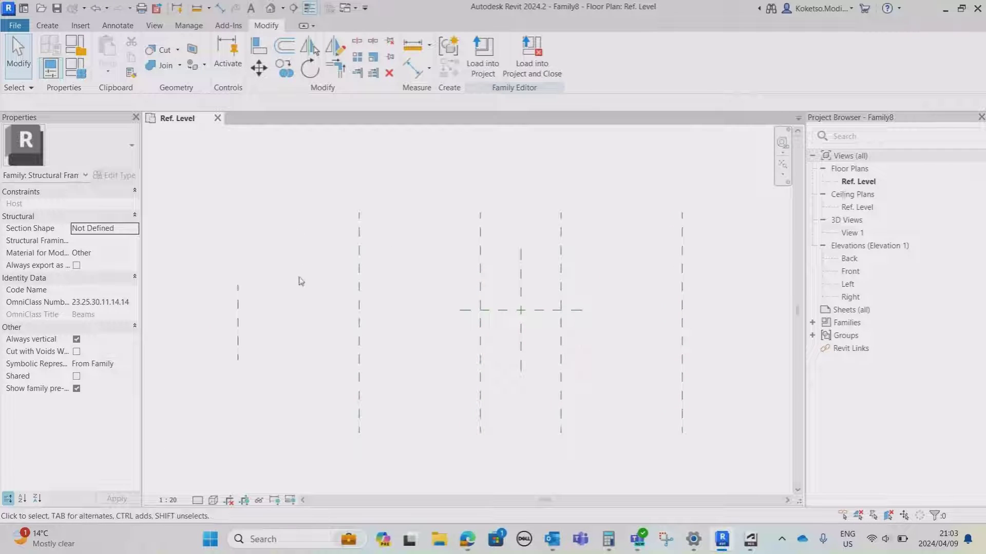
{"action": "scroll", "coordinate": [300, 282], "scroll_direction": "down", "scroll_amount": 2}
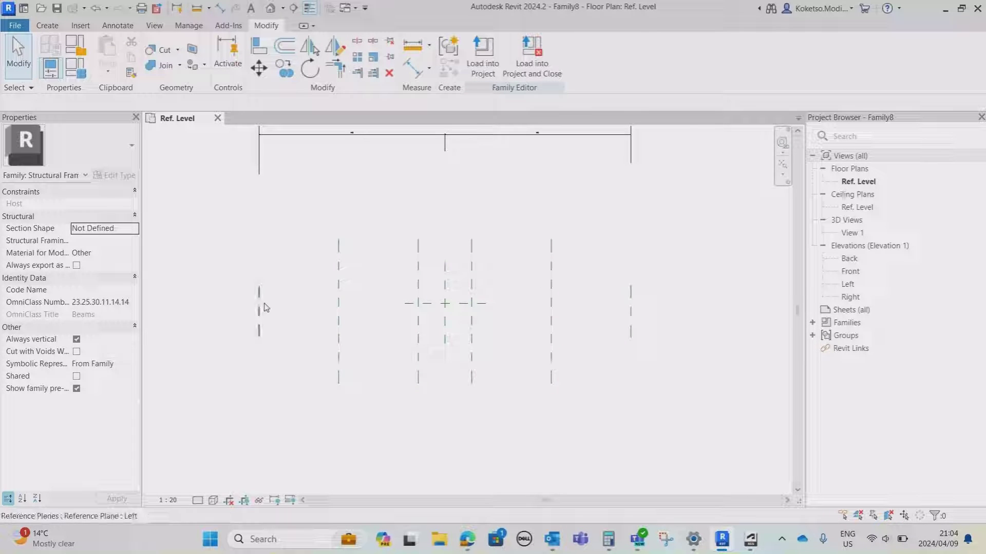
{"action": "scroll", "coordinate": [262, 304], "scroll_direction": "up", "scroll_amount": 1}
{"action": "scroll", "coordinate": [470, 276], "scroll_direction": "down", "scroll_amount": 2}
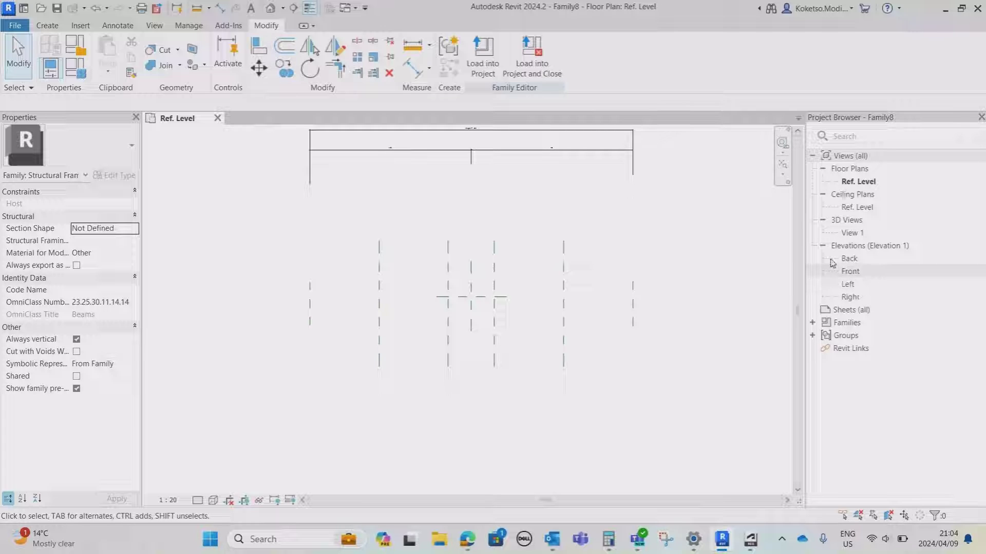
Step: Open the Left elevation and extend the head end of the Ref. Level line farther from the centre plane
{"action": "double_click", "coordinate": [848, 284]}
{"action": "middle_click_drag", "start_coordinate": [488, 389], "coordinate": [603, 223]}
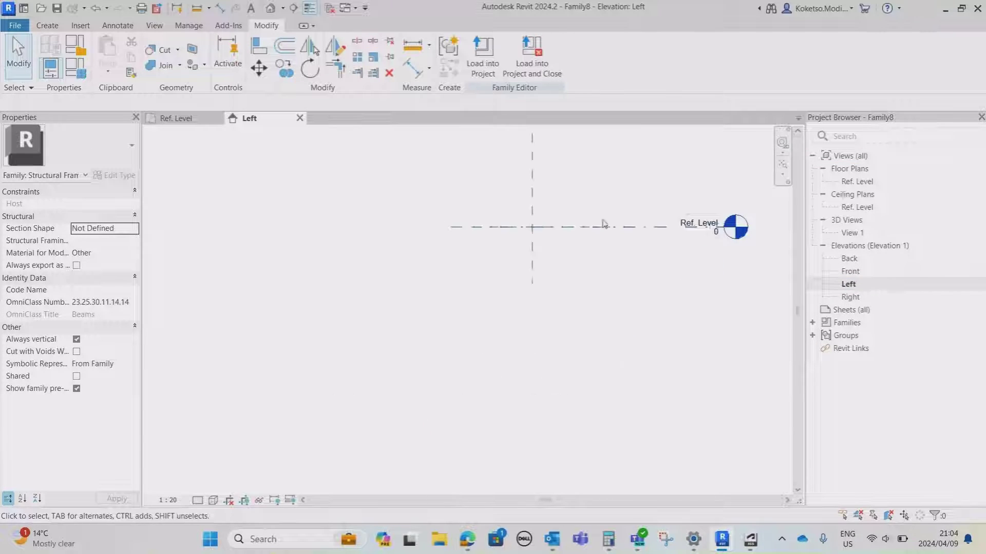
{"action": "scroll", "coordinate": [543, 250], "scroll_direction": "up", "scroll_amount": 2}
{"action": "middle_click_drag", "start_coordinate": [517, 225], "coordinate": [486, 245]}
{"action": "scroll", "coordinate": [564, 248], "scroll_direction": "down", "scroll_amount": 4}
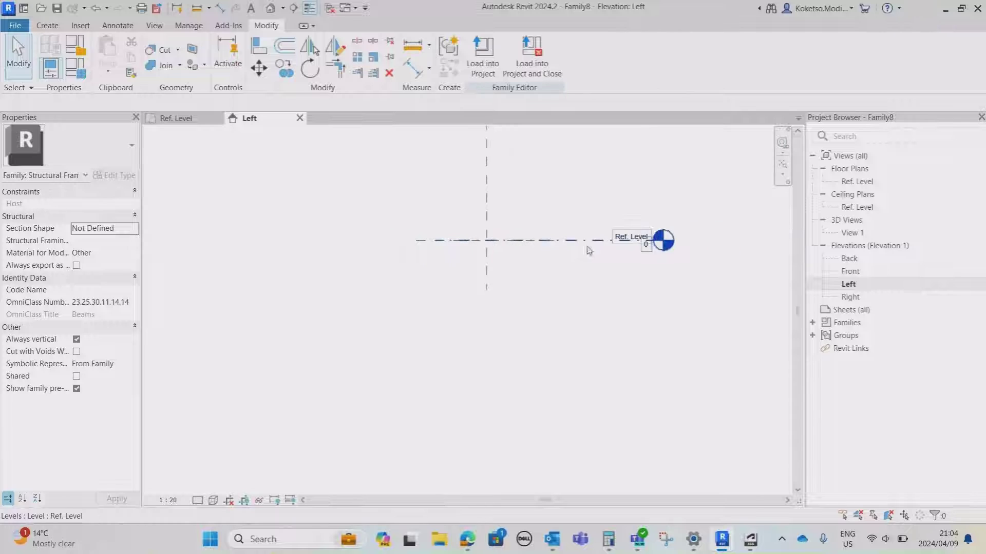
{"action": "left_click", "coordinate": [539, 287]}
{"action": "left_click_drag", "start_coordinate": [572, 287], "coordinate": [786, 287]}
{"action": "left_click", "coordinate": [502, 316]}
{"action": "scroll", "coordinate": [553, 295], "scroll_direction": "down", "scroll_amount": 1}
{"action": "middle_click_drag", "start_coordinate": [502, 315], "coordinate": [440, 275]}
{"action": "scroll", "coordinate": [511, 272], "scroll_direction": "up", "scroll_amount": 1}
{"action": "scroll", "coordinate": [440, 273], "scroll_direction": "down", "scroll_amount": 2}
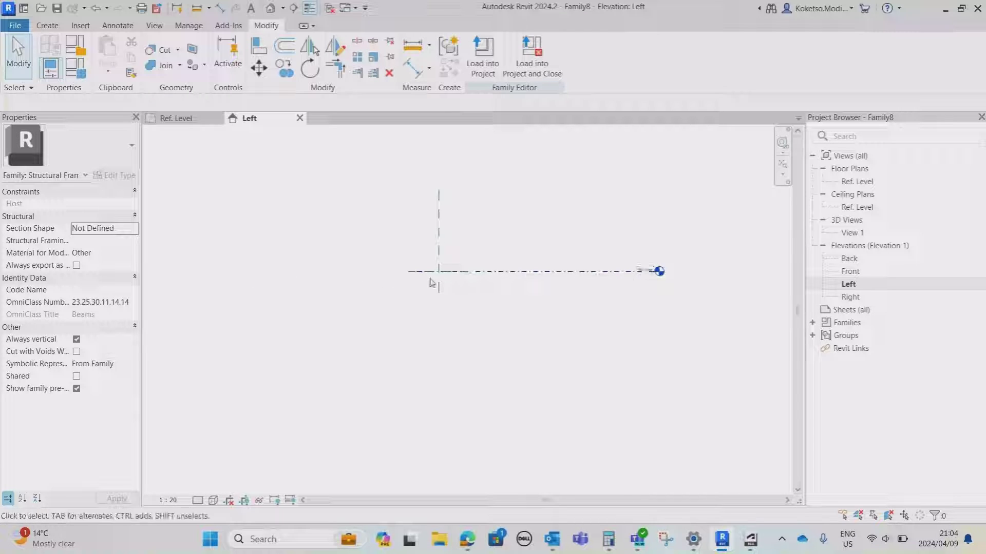
Step: Start an extrusion with Reference Plane : Left as its work plane
{"action": "scroll", "coordinate": [433, 280], "scroll_direction": "up", "scroll_amount": 2}
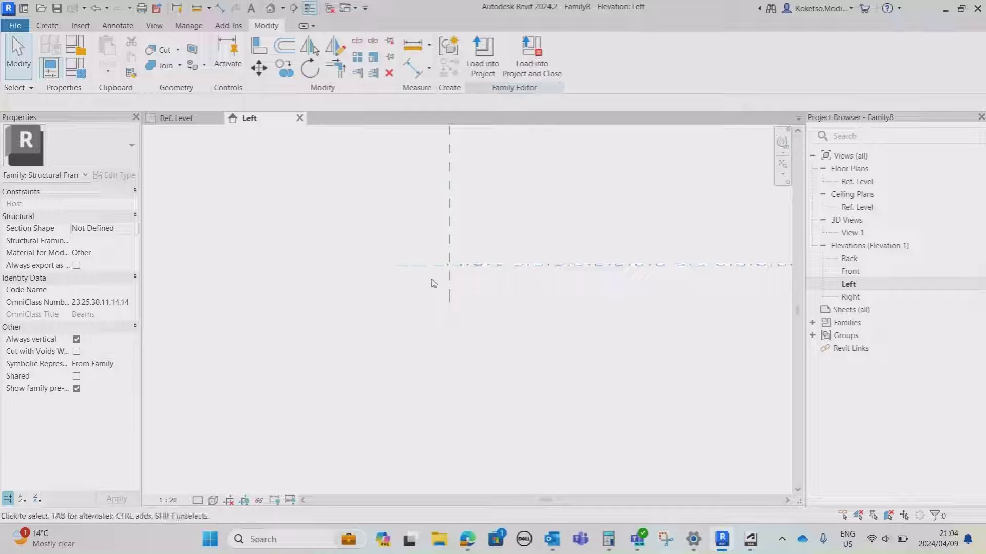
{"action": "left_click", "coordinate": [47, 25]}
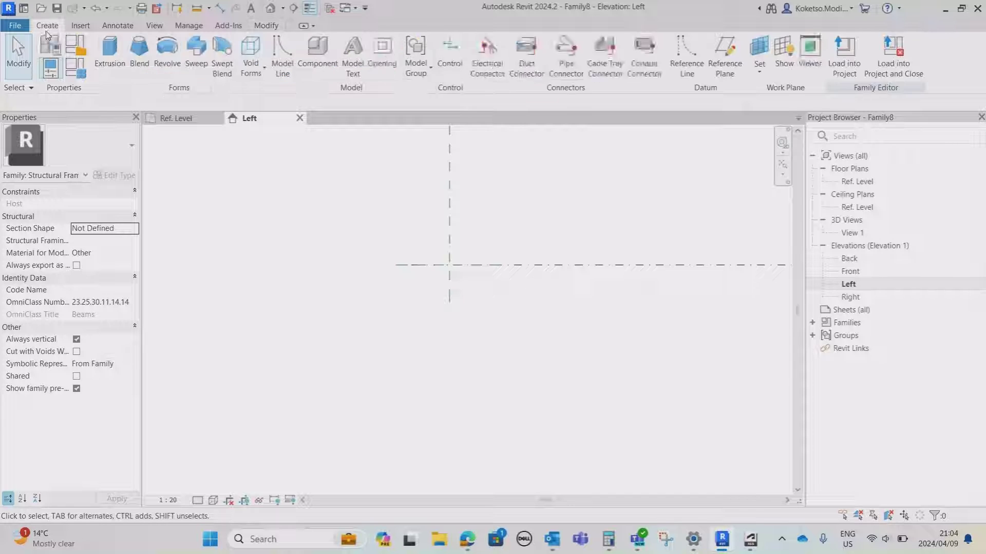
{"action": "left_click", "coordinate": [109, 69]}
{"action": "left_click", "coordinate": [465, 270]}
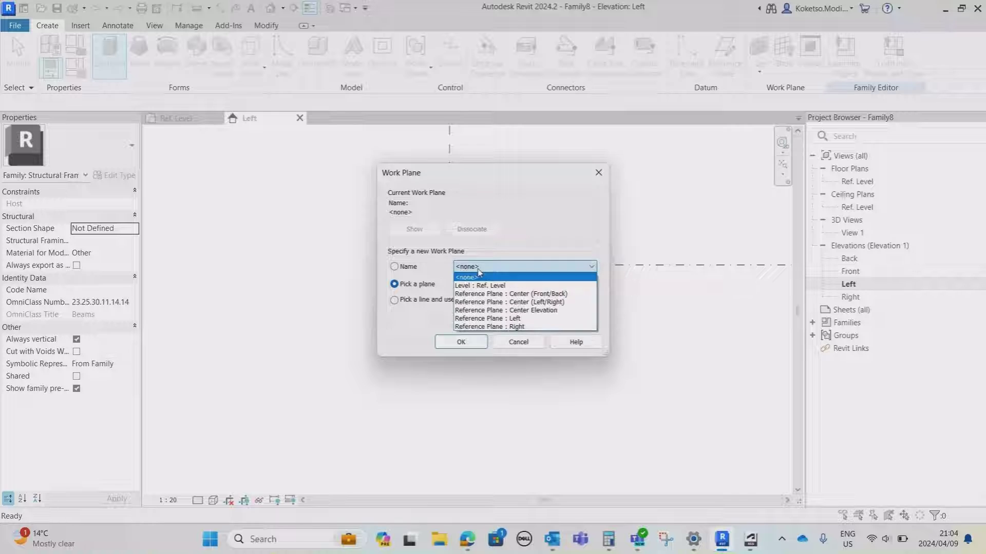
{"action": "left_click", "coordinate": [483, 319]}
{"action": "left_click", "coordinate": [460, 342]}
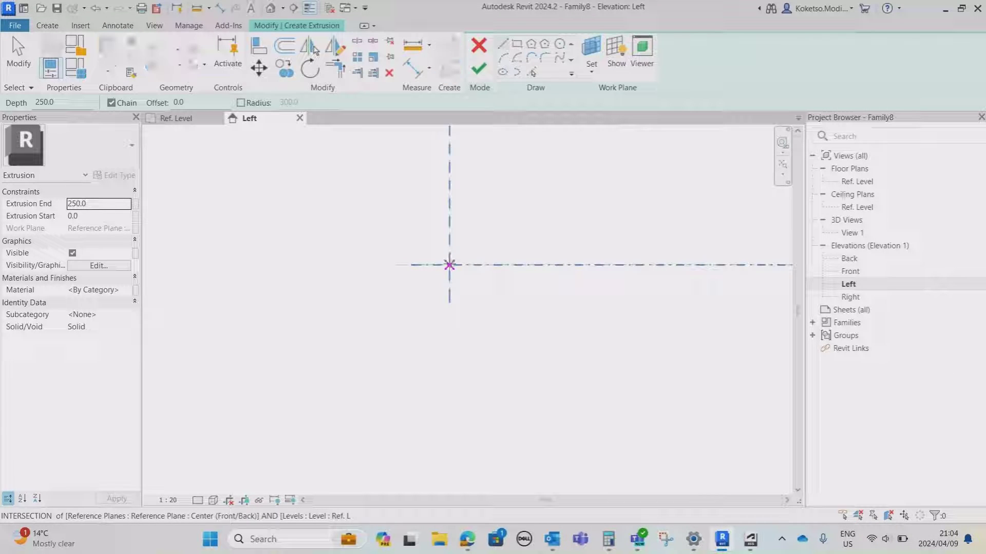
Step: Sketch a horizontal line along Ref. Level, leftward from its intersection with the centre plane, with the length =12800/2
{"action": "left_click", "coordinate": [449, 265]}
{"action": "middle_click_drag", "start_coordinate": [449, 406], "coordinate": [534, 398]}
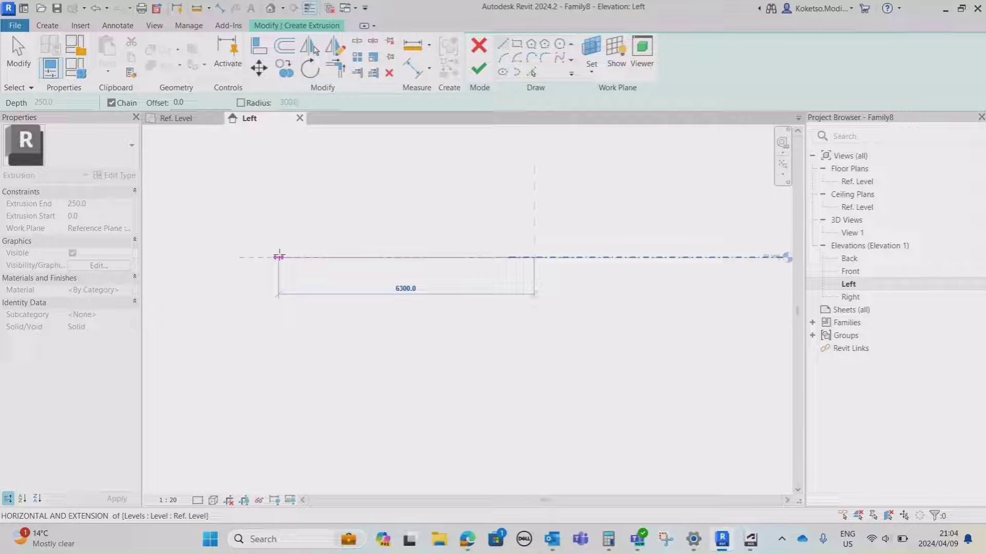
{"action": "type", "text": "="}
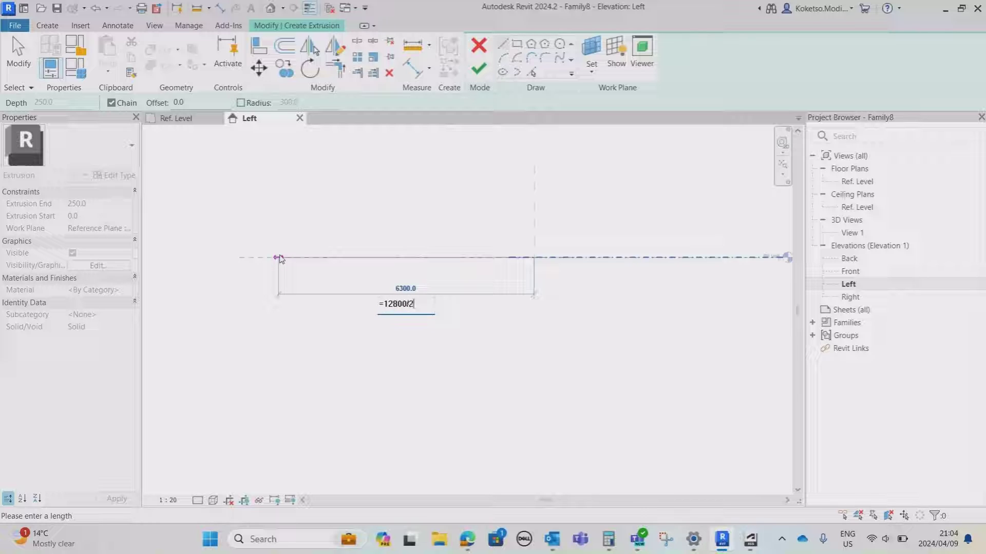
{"action": "type", "text": "12800/2"}
{"action": "key", "text": "Return"}
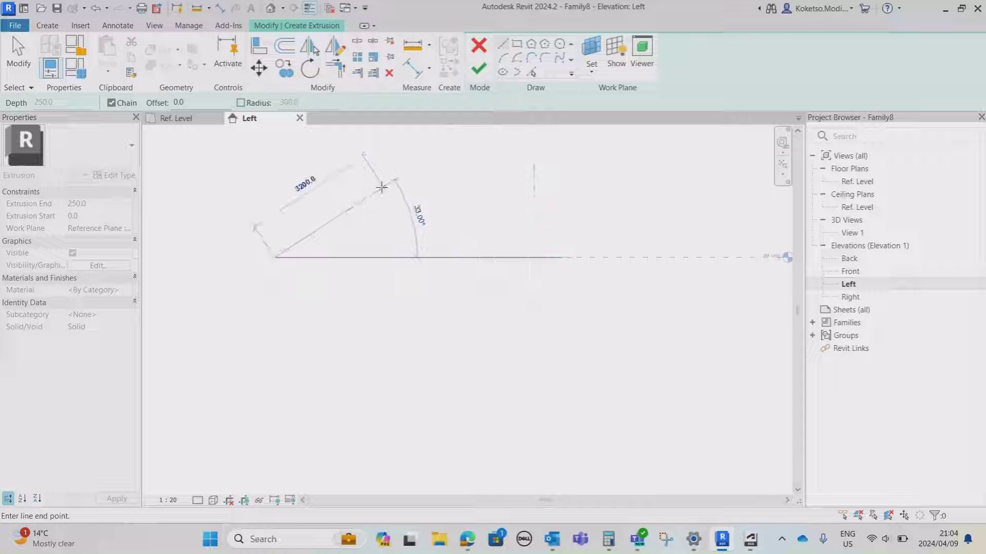
Step: Sketch a 200 mm vertical line downward from the outer end of the horizontal line and end the line chain
{"action": "scroll", "coordinate": [277, 275], "scroll_direction": "up", "scroll_amount": 2}
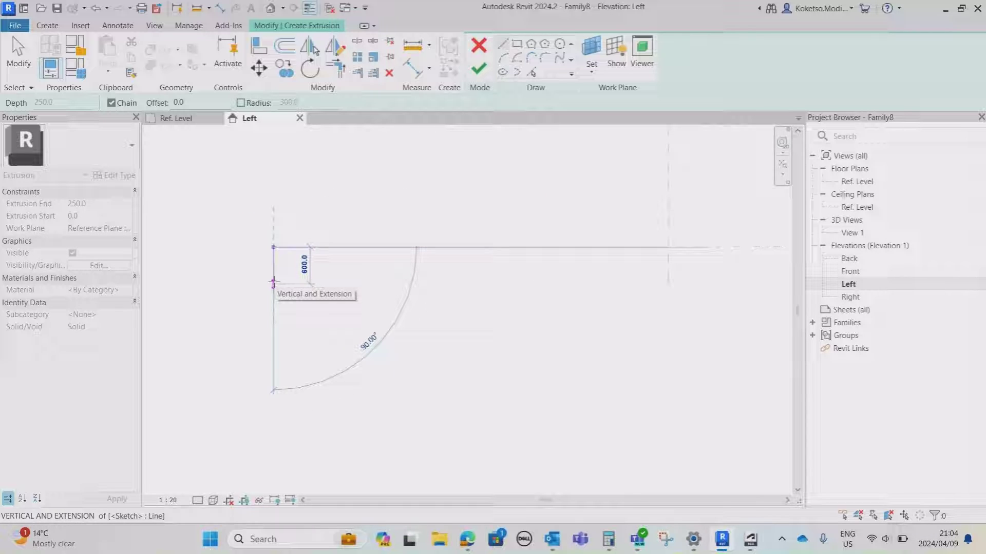
{"action": "type", "text": "200"}
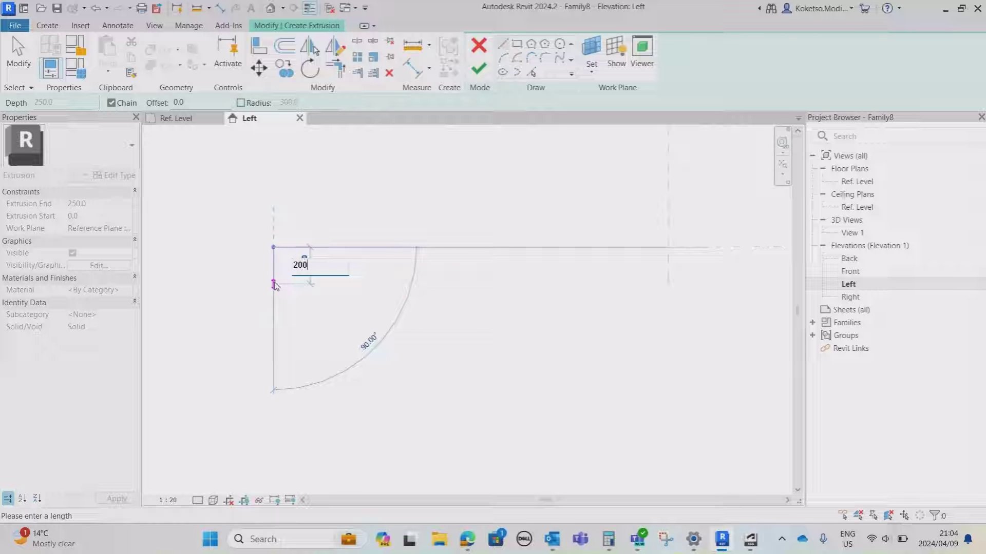
{"action": "key", "text": "Return"}
{"action": "key", "text": "Escape"}
{"action": "key", "text": "Escape"}
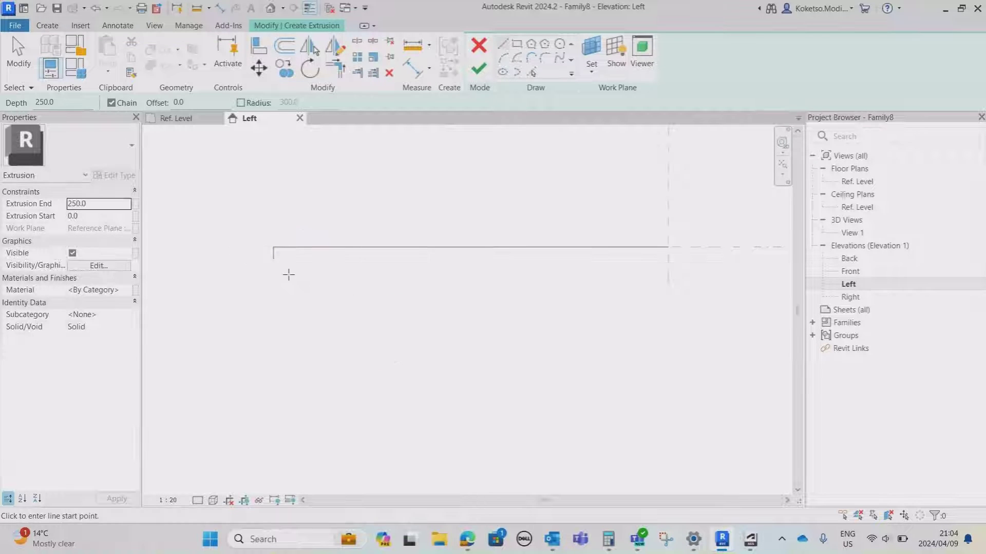
Step: Draw a horizontal reference plane from the lower end of the 200 mm line to a point beyond the centre plane
{"action": "scroll", "coordinate": [246, 266], "scroll_direction": "down", "scroll_amount": 2}
{"action": "middle_click_drag", "start_coordinate": [254, 251], "coordinate": [269, 249]}
{"action": "scroll", "coordinate": [269, 250], "scroll_direction": "up", "scroll_amount": 2}
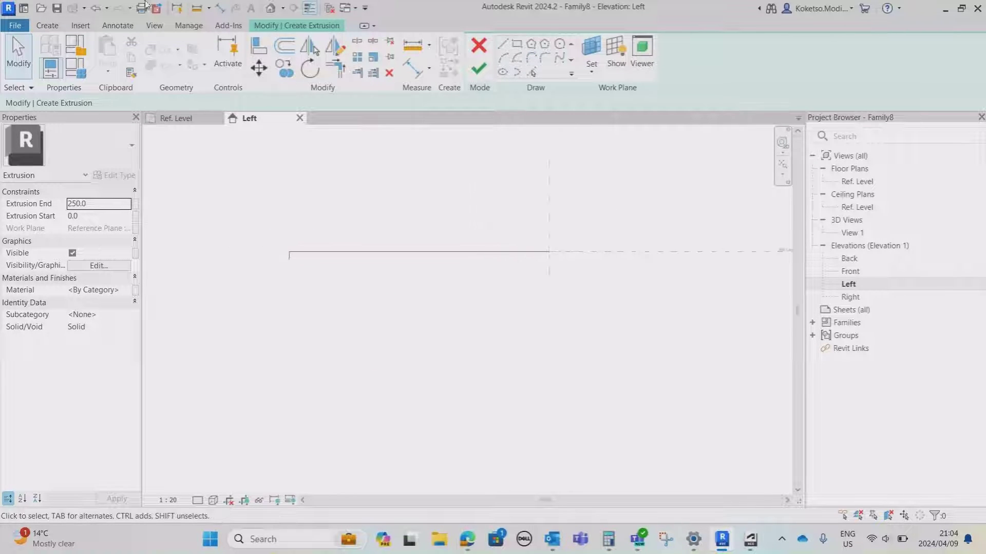
{"action": "left_click", "coordinate": [57, 25]}
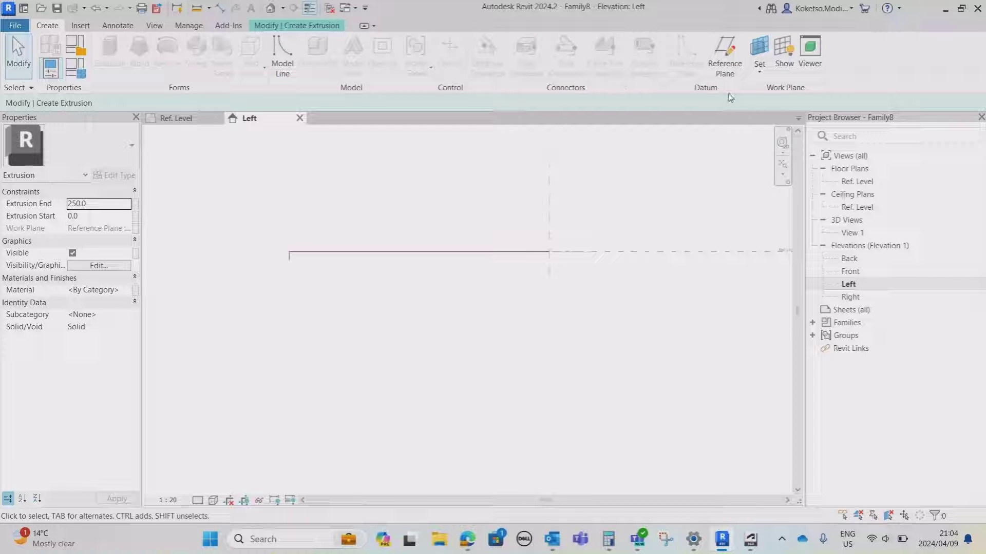
{"action": "middle_click_drag", "start_coordinate": [567, 224], "coordinate": [546, 210]}
{"action": "scroll", "coordinate": [558, 206], "scroll_direction": "up", "scroll_amount": 1}
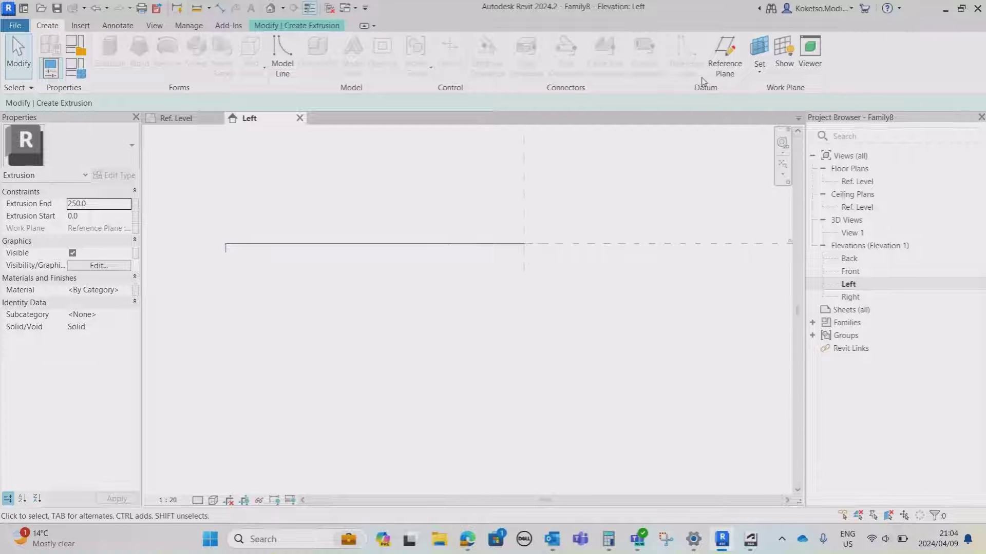
{"action": "mouse_move", "coordinate": [467, 223]}
{"action": "middle_mouse_down"}
{"action": "mouse_move", "coordinate": [526, 220]}
{"action": "mouse_move", "coordinate": [470, 215]}
{"action": "middle_mouse_up"}
{"action": "left_click", "coordinate": [725, 51]}
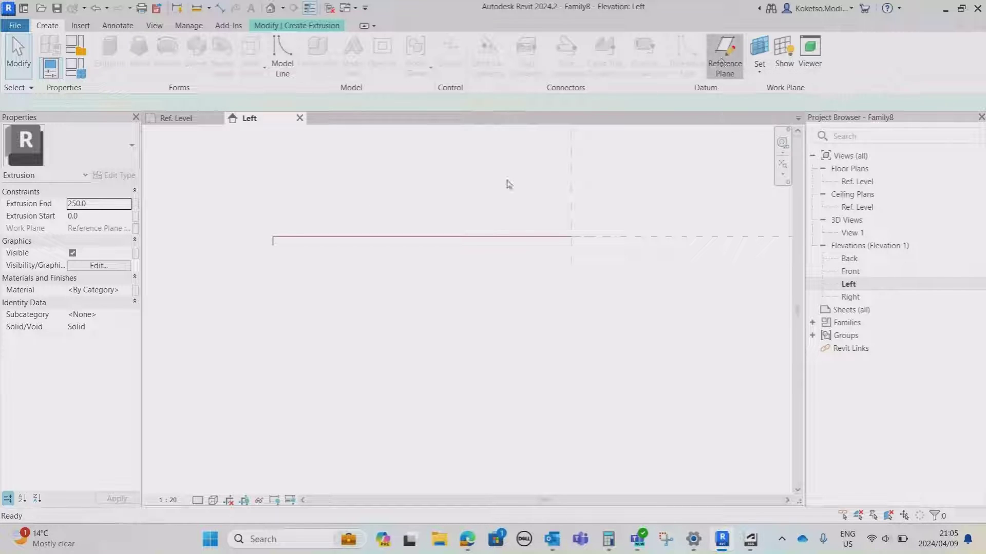
{"action": "scroll", "coordinate": [254, 258], "scroll_direction": "up", "scroll_amount": 1}
{"action": "left_click", "coordinate": [287, 237]}
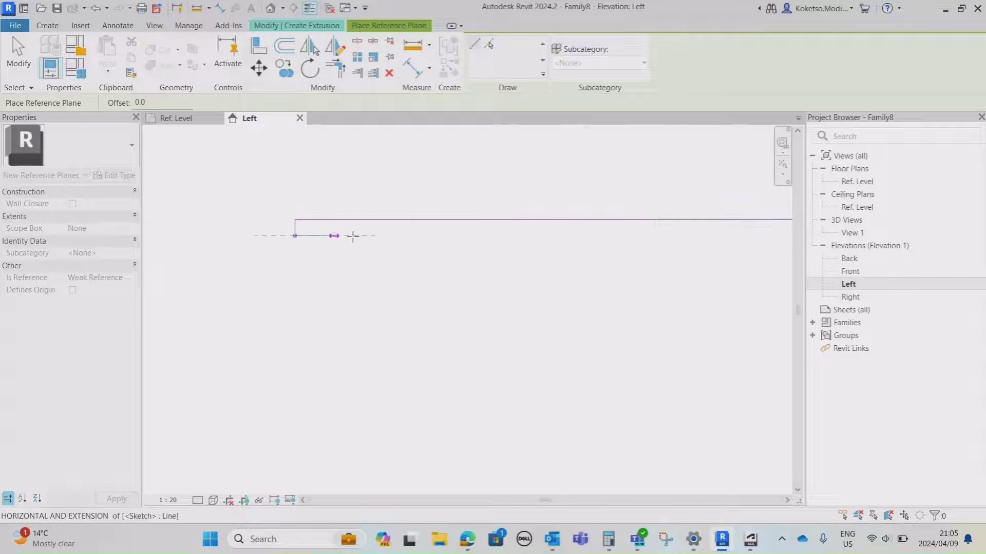
{"action": "scroll", "coordinate": [451, 247], "scroll_direction": "down", "scroll_amount": 1}
{"action": "left_click", "coordinate": [617, 239]}
{"action": "key", "text": "Escape"}
{"action": "key", "text": "Escape"}
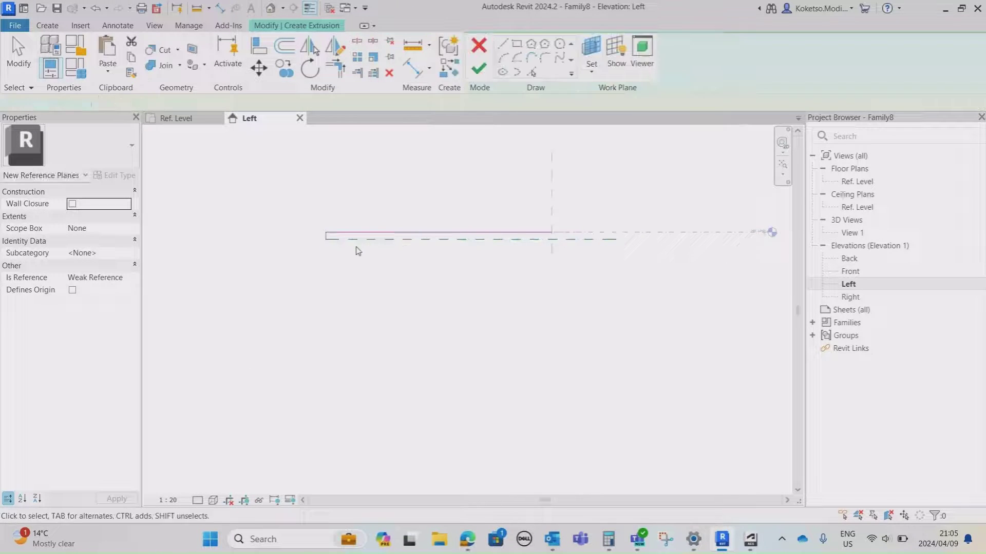
Step: Extend the left end of the new horizontal reference plane well beyond the outer edge of the extrusion sketch
{"action": "scroll", "coordinate": [359, 243], "scroll_direction": "up", "scroll_amount": 1}
{"action": "left_click", "coordinate": [355, 239]}
{"action": "middle_click_drag", "start_coordinate": [327, 254], "coordinate": [440, 266]}
{"action": "scroll", "coordinate": [440, 266], "scroll_direction": "down", "scroll_amount": 1}
{"action": "left_click_drag", "start_coordinate": [430, 254], "coordinate": [198, 253]}
{"action": "left_click", "coordinate": [456, 271]}
{"action": "scroll", "coordinate": [459, 267], "scroll_direction": "up", "scroll_amount": 1}
Step: Copy the horizontal reference plane 250 mm vertically downward
{"action": "left_click", "coordinate": [448, 253]}
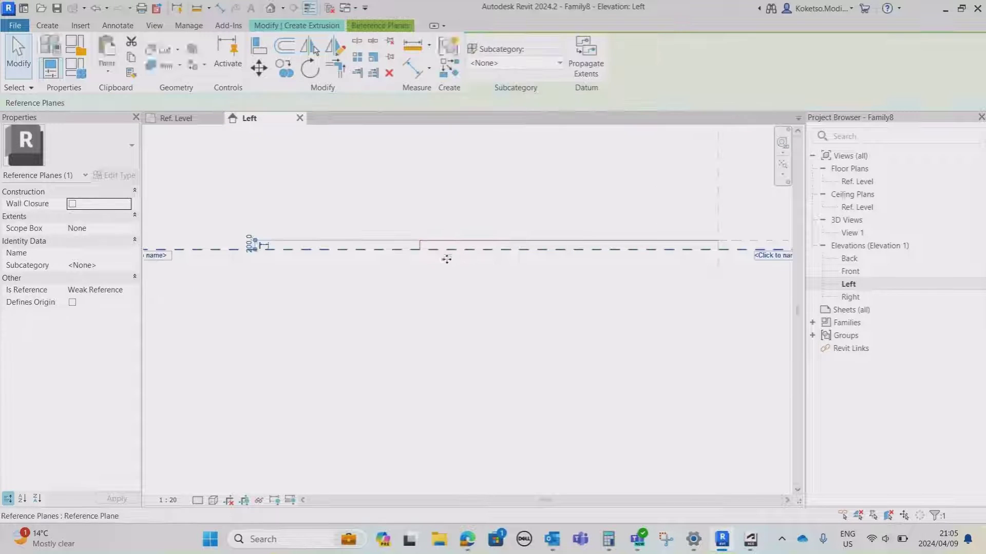
{"action": "scroll", "coordinate": [436, 259], "scroll_direction": "up", "scroll_amount": 2}
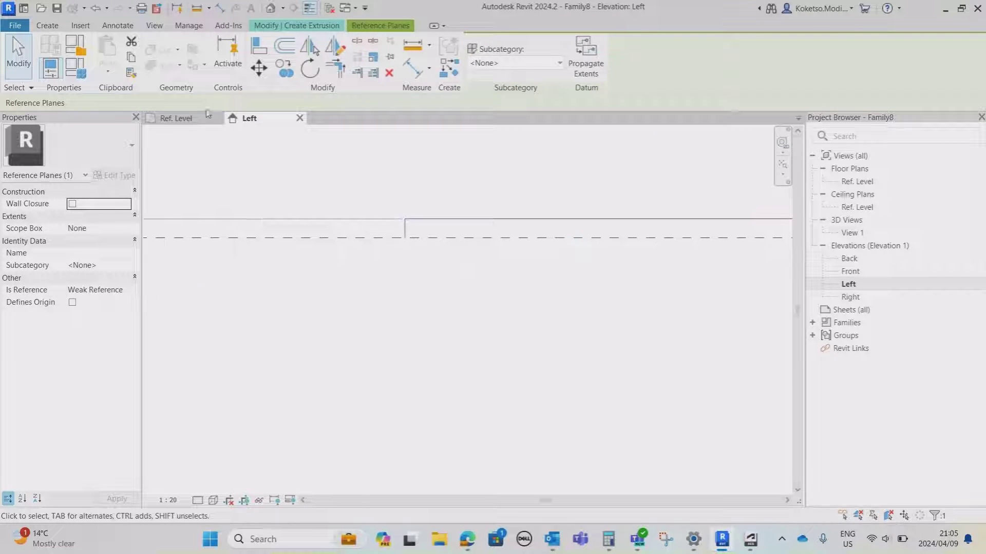
{"action": "left_click", "coordinate": [286, 69]}
{"action": "left_click", "coordinate": [470, 237]}
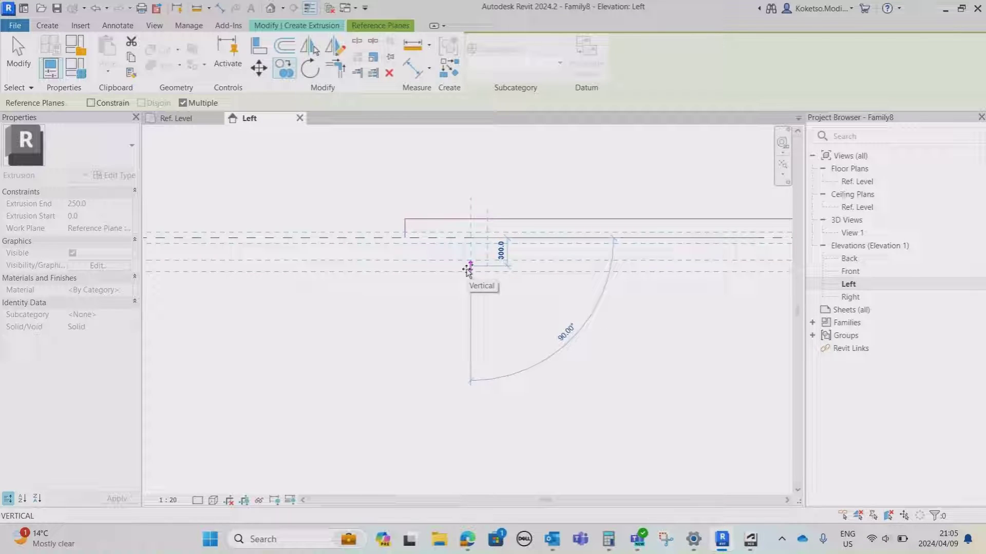
{"action": "type", "text": "250"}
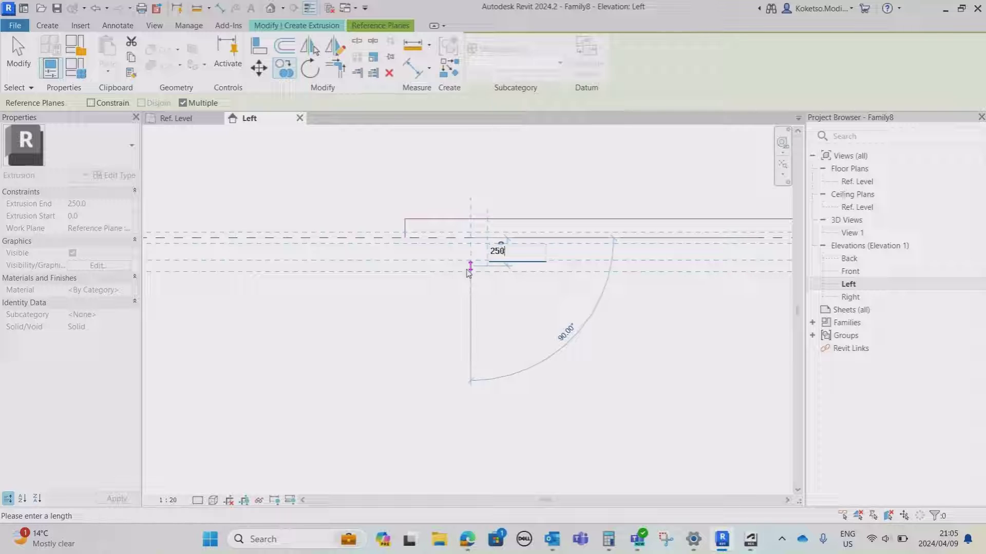
{"action": "key", "text": "Return"}
{"action": "scroll", "coordinate": [467, 268], "scroll_direction": "down", "scroll_amount": 3}
{"action": "key", "text": "Escape"}
{"action": "key", "text": "Escape"}
{"action": "scroll", "coordinate": [607, 272], "scroll_direction": "up", "scroll_amount": 1}
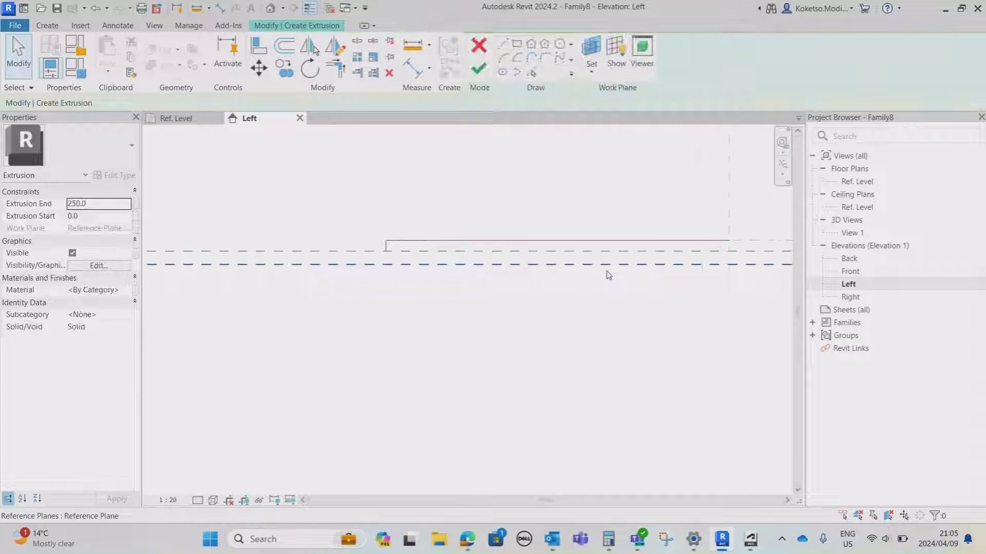
Step: Copy the upper horizontal reference plane vertically downward to a position between the two existing horizontal planes
{"action": "scroll", "coordinate": [579, 227], "scroll_direction": "up", "scroll_amount": 3}
{"action": "left_click", "coordinate": [580, 224]}
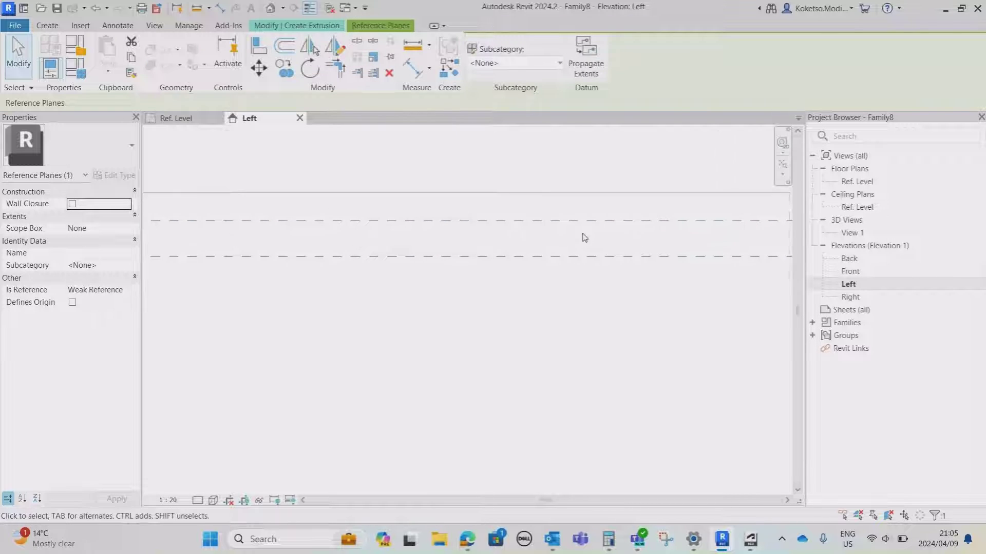
{"action": "scroll", "coordinate": [584, 238], "scroll_direction": "down", "scroll_amount": 2}
{"action": "key", "text": "c"}
{"action": "key", "text": "o"}
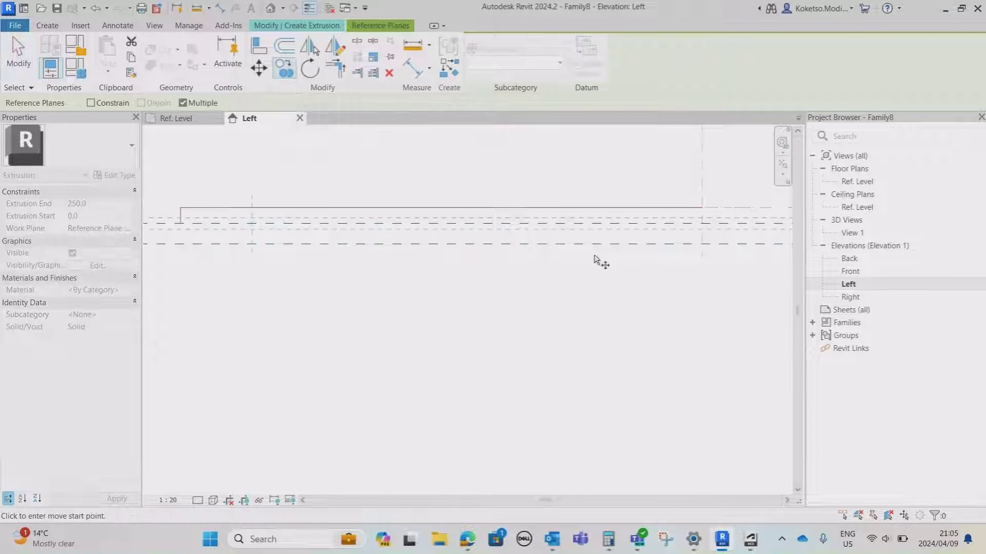
{"action": "scroll", "coordinate": [702, 233], "scroll_direction": "up", "scroll_amount": 2}
{"action": "middle_click_drag", "start_coordinate": [709, 221], "coordinate": [597, 224]}
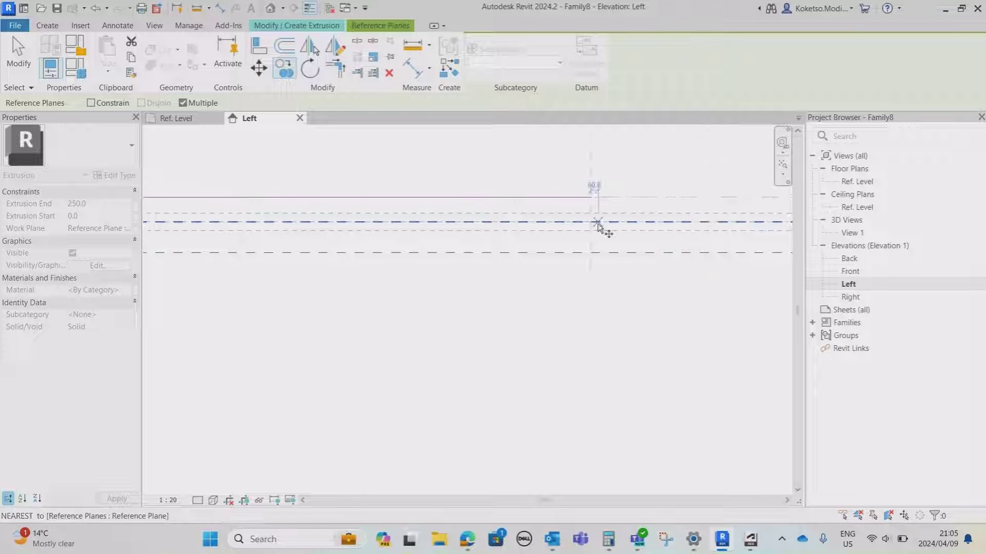
{"action": "left_click", "coordinate": [590, 222]}
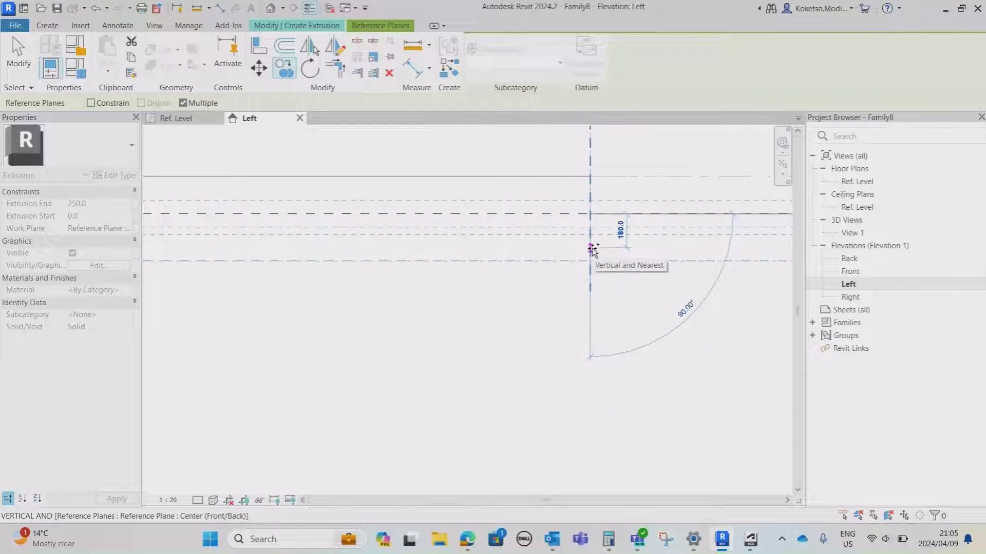
{"action": "left_click", "coordinate": [591, 247]}
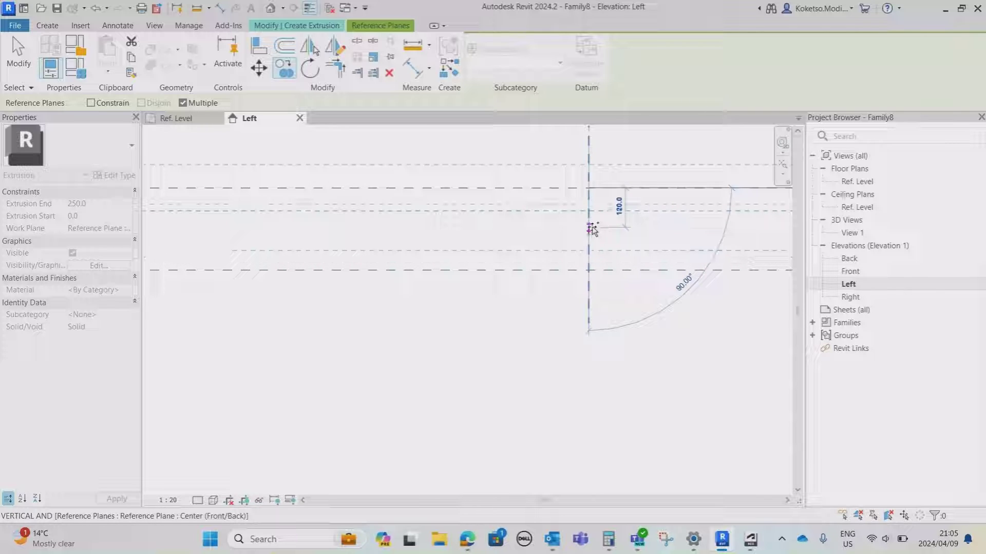
{"action": "left_click", "coordinate": [590, 222]}
{"action": "scroll", "coordinate": [602, 248], "scroll_direction": "down", "scroll_amount": 5}
{"action": "key", "text": "Escape"}
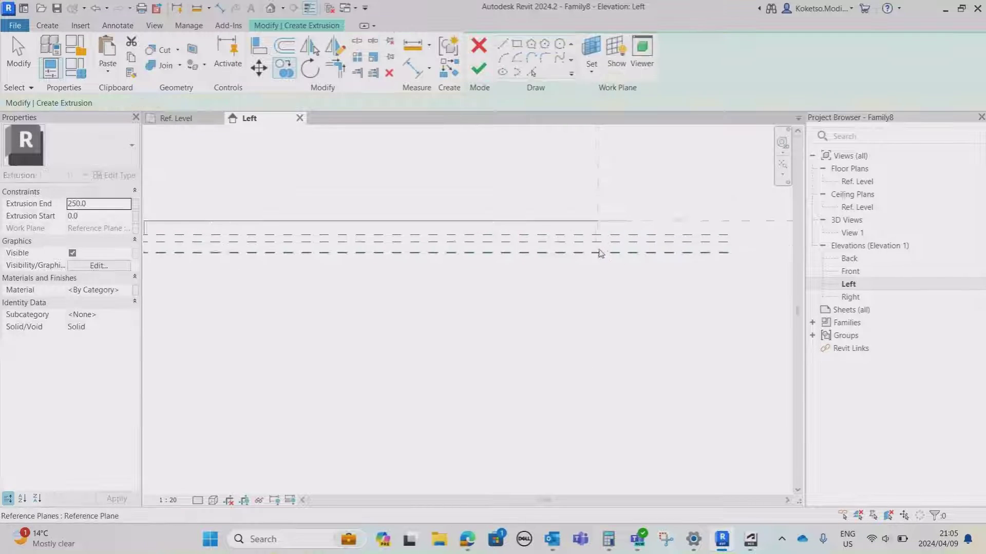
Step: Draw a vertical reference plane downward from the outer end of the extrusion sketch's top line, well past the horizontal planes
{"action": "middle_click_drag", "start_coordinate": [659, 257], "coordinate": [791, 259]}
{"action": "scroll", "coordinate": [647, 263], "scroll_direction": "up", "scroll_amount": 3}
{"action": "middle_click_drag", "start_coordinate": [578, 264], "coordinate": [308, 254]}
{"action": "scroll", "coordinate": [368, 242], "scroll_direction": "down", "scroll_amount": 2}
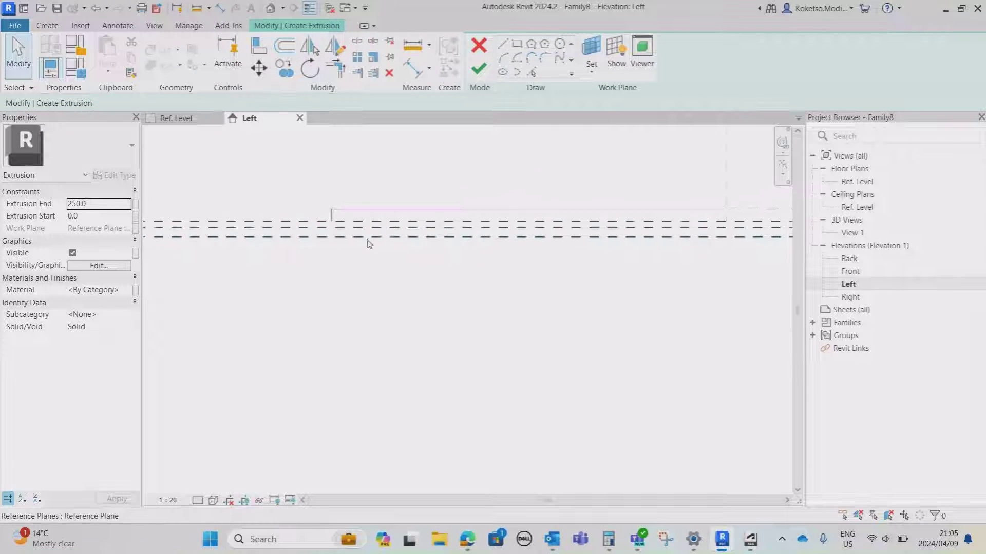
{"action": "middle_click_drag", "start_coordinate": [458, 271], "coordinate": [425, 269]}
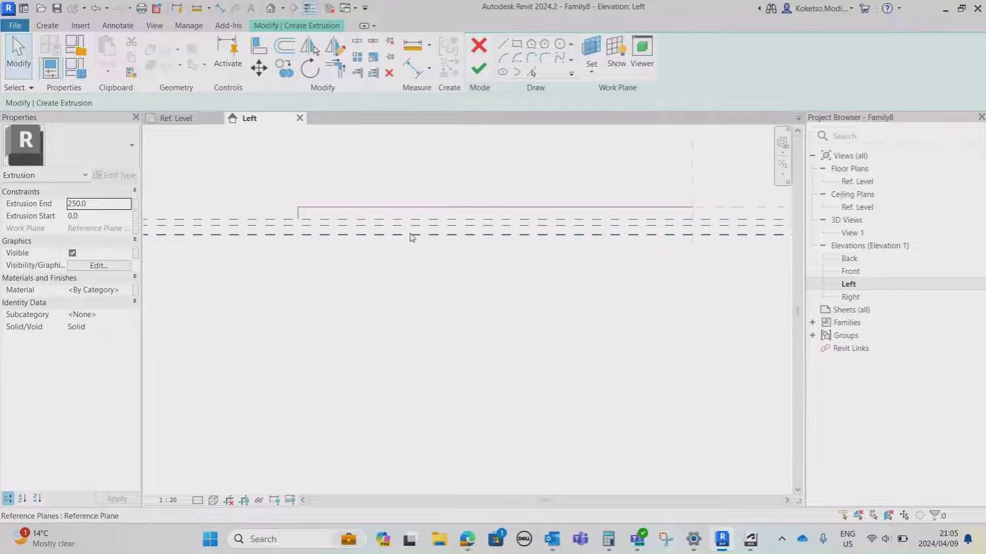
{"action": "left_click", "coordinate": [47, 25]}
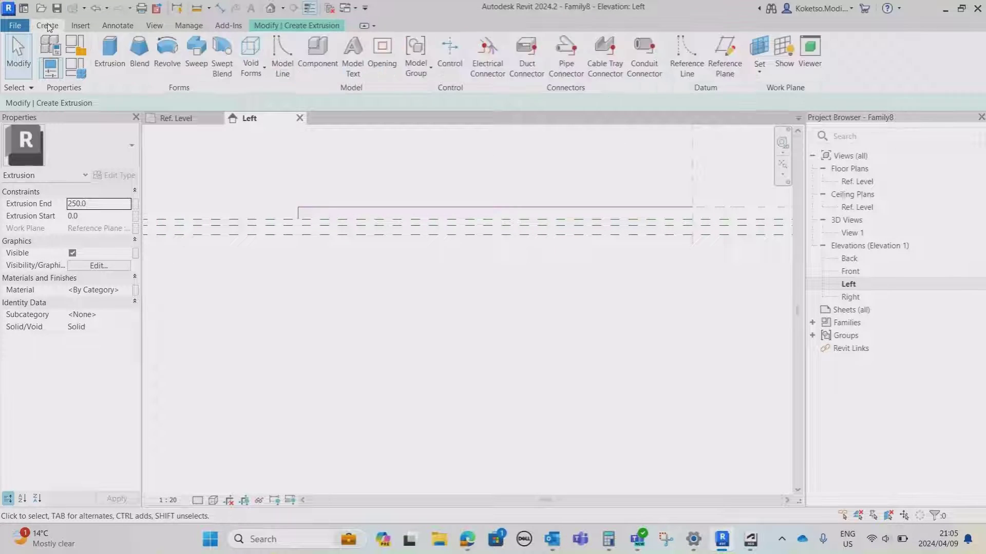
{"action": "left_click", "coordinate": [724, 52]}
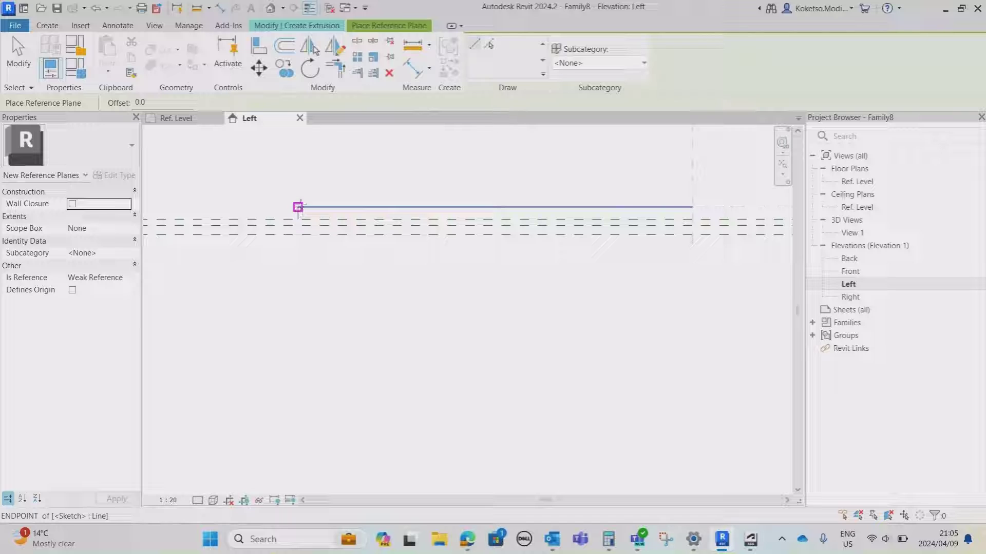
{"action": "left_click", "coordinate": [298, 207]}
{"action": "left_click", "coordinate": [298, 466]}
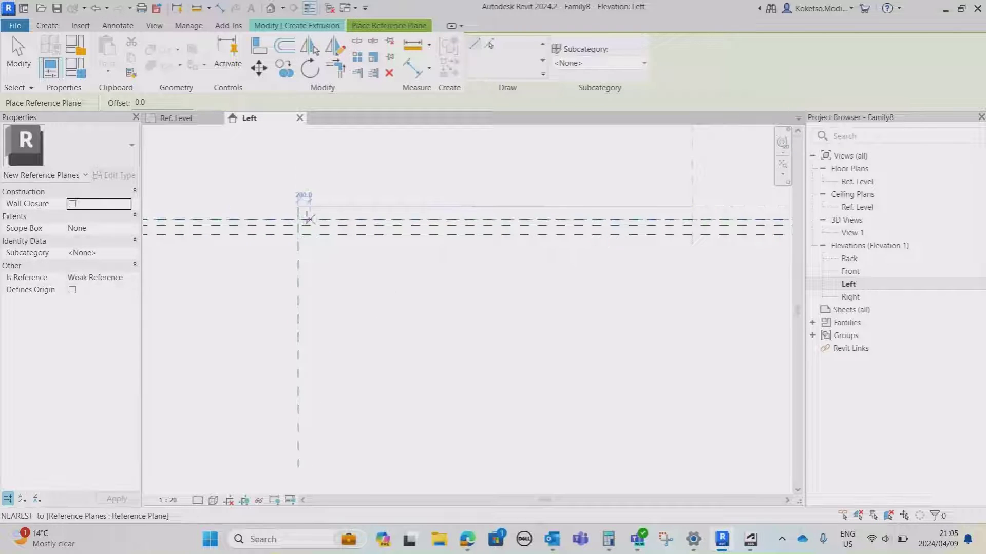
{"action": "key", "text": "Escape"}
Step: Extend the upper end of the new vertical reference plane above the extrusion sketch's top line
{"action": "left_click", "coordinate": [299, 285]}
{"action": "left_click_drag", "start_coordinate": [298, 207], "coordinate": [298, 132]}
{"action": "left_click", "coordinate": [319, 318]}
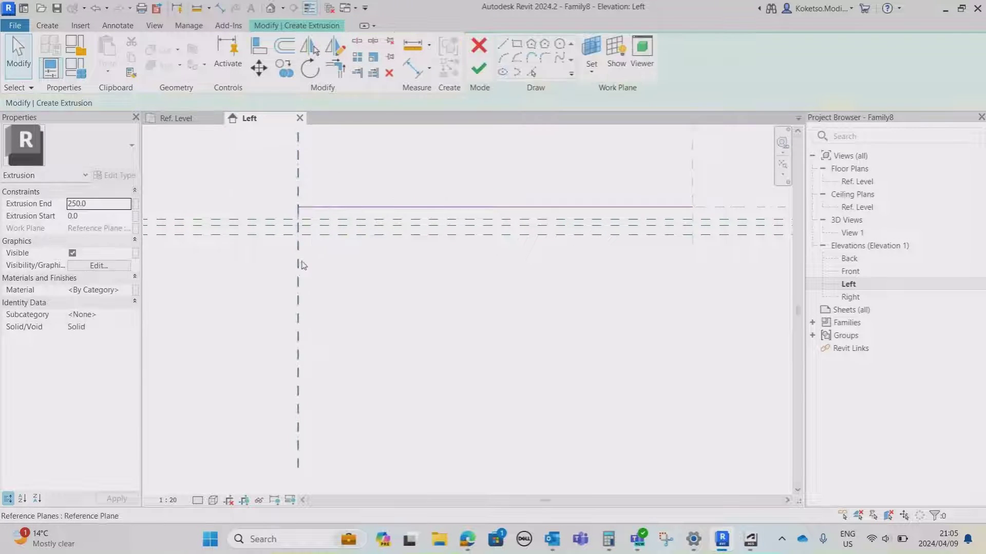
Step: Copy the vertical reference plane 3250 mm horizontally toward the centre plane
{"action": "left_click", "coordinate": [298, 266]}
{"action": "left_click", "coordinate": [285, 67]}
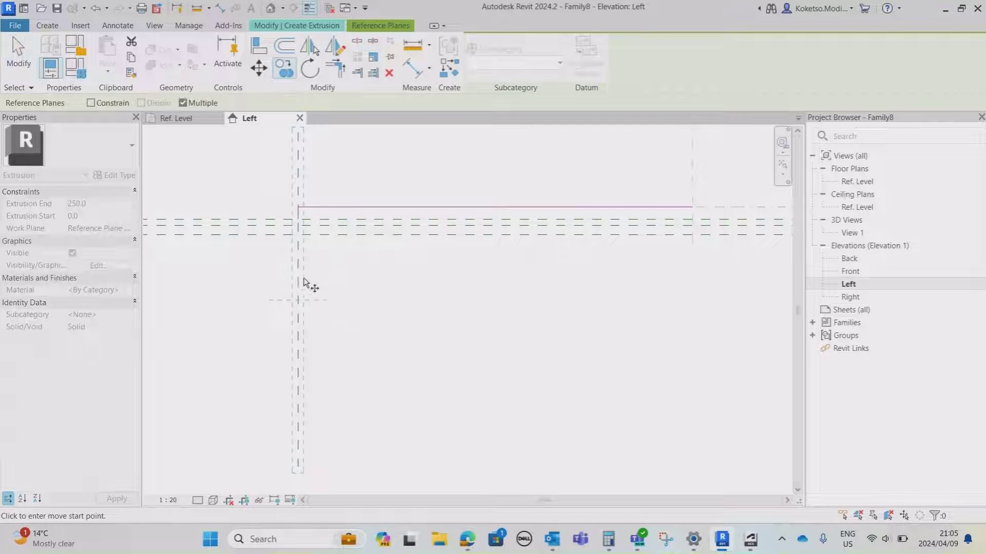
{"action": "left_click", "coordinate": [298, 275]}
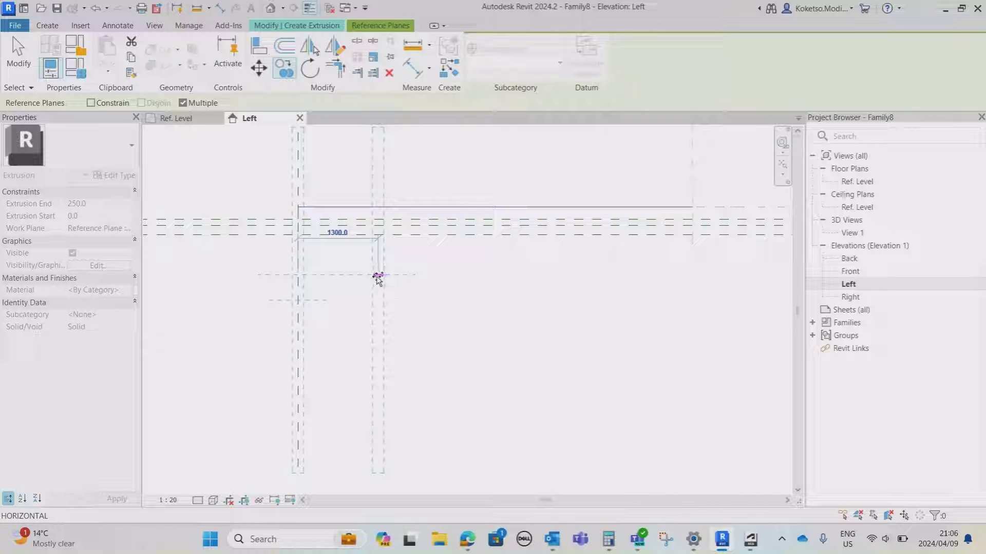
{"action": "type", "text": "32"}
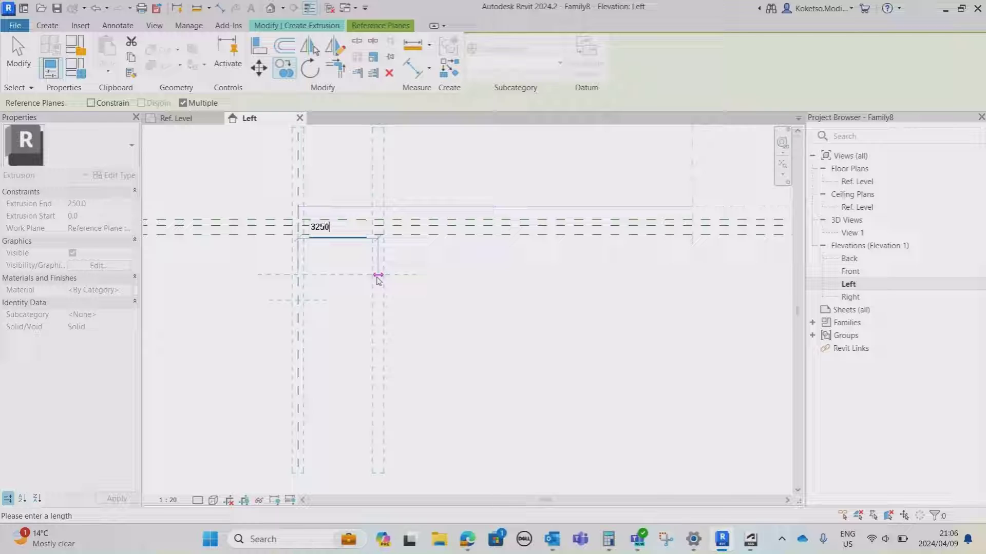
{"action": "type", "text": "50"}
{"action": "key", "text": "Return"}
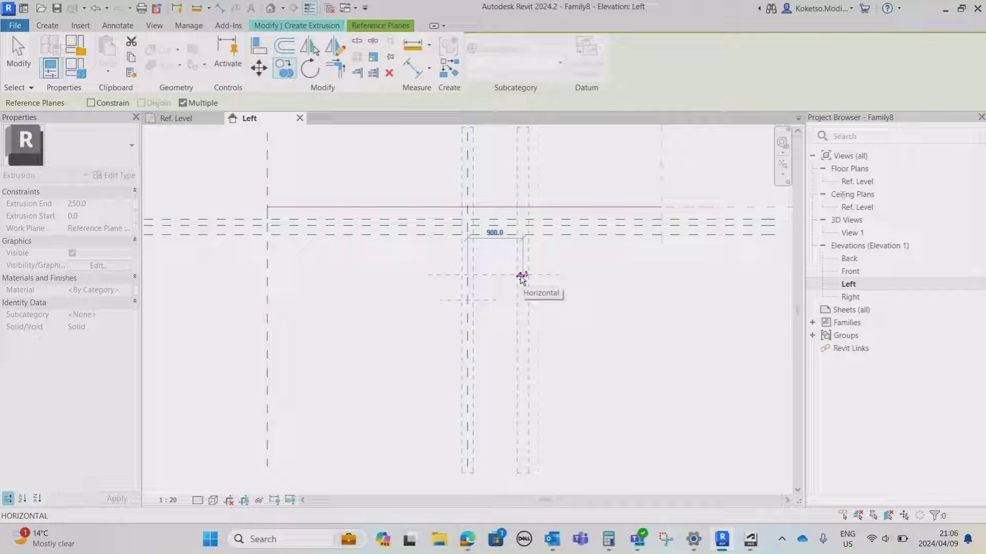
Step: Place a further copy of the vertical reference plane 650 mm closer to the centre plane and end the copying
{"action": "type", "text": "650"}
{"action": "key", "text": "Return"}
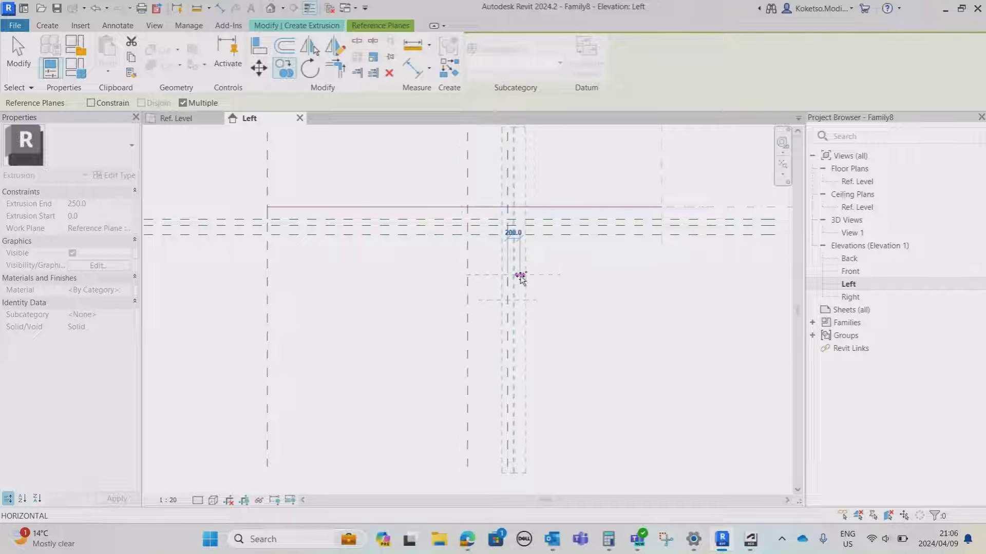
{"action": "key", "text": "Escape"}
{"action": "scroll", "coordinate": [525, 287], "scroll_direction": "down", "scroll_amount": 2}
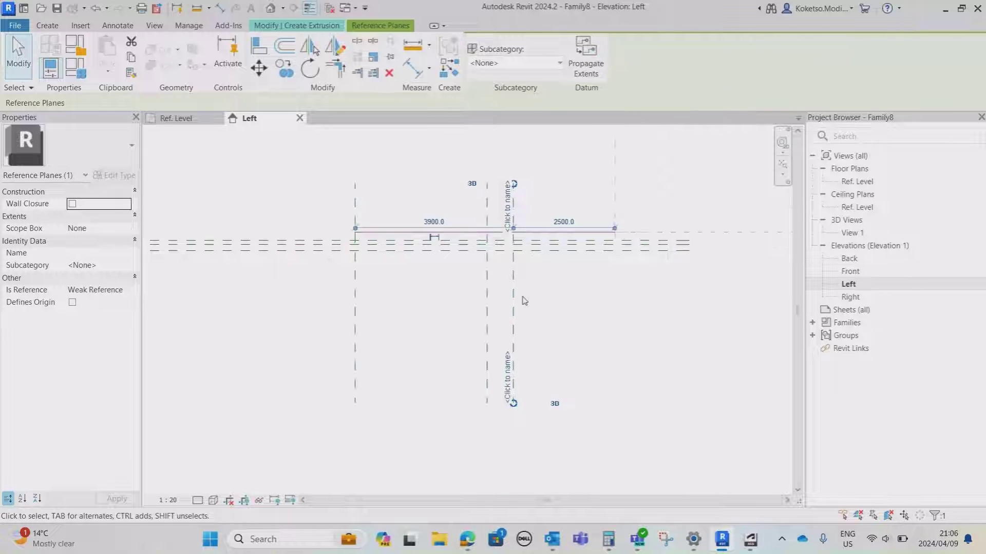
{"action": "key", "text": "Escape"}
Step: Draw a horizontal reference plane offset 2400 mm below the reference level, from the sketch's outer end to beyond the centre plane
{"action": "middle_click_drag", "start_coordinate": [544, 326], "coordinate": [531, 318]}
{"action": "scroll", "coordinate": [532, 318], "scroll_direction": "up", "scroll_amount": 1}
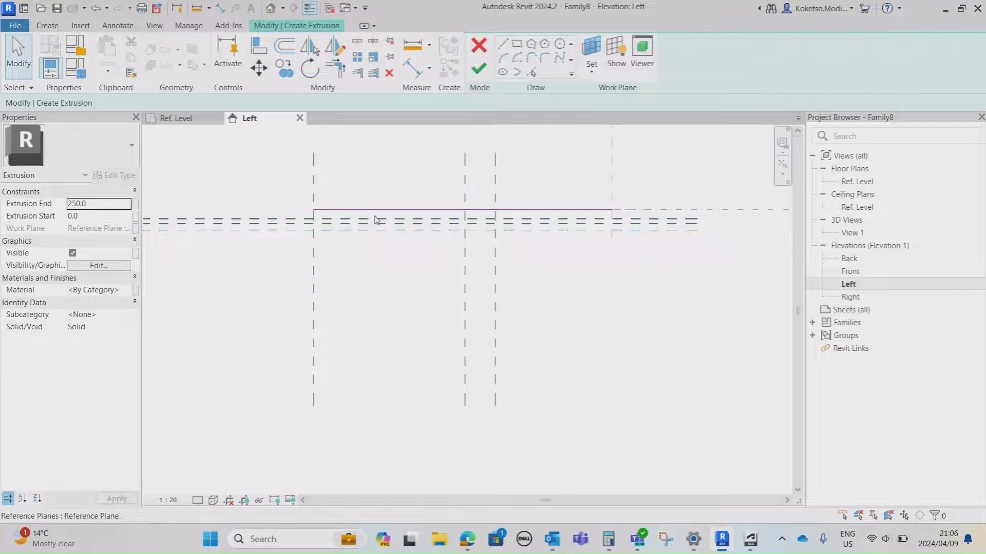
{"action": "scroll", "coordinate": [375, 217], "scroll_direction": "down", "scroll_amount": 2}
{"action": "middle_click_drag", "start_coordinate": [265, 136], "coordinate": [321, 159]}
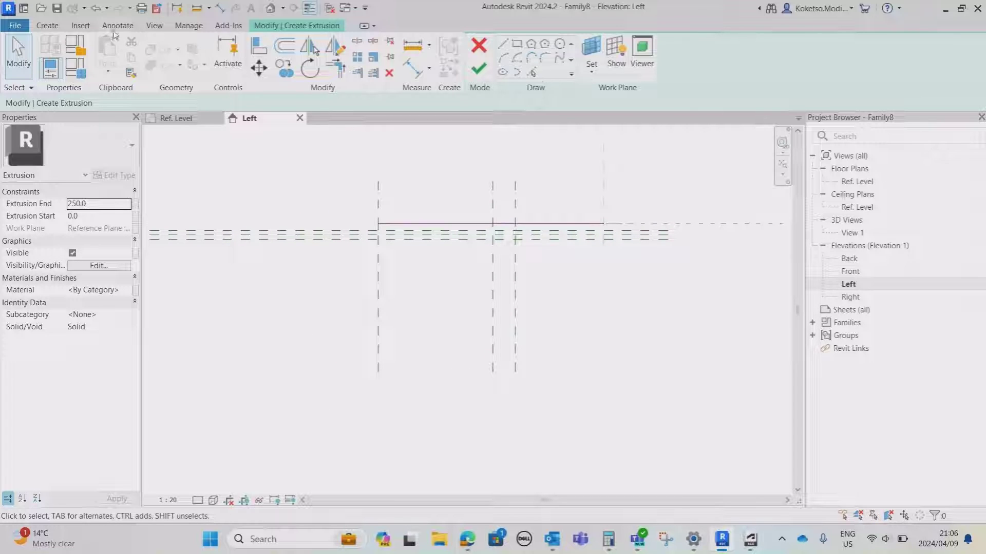
{"action": "left_click", "coordinate": [47, 26]}
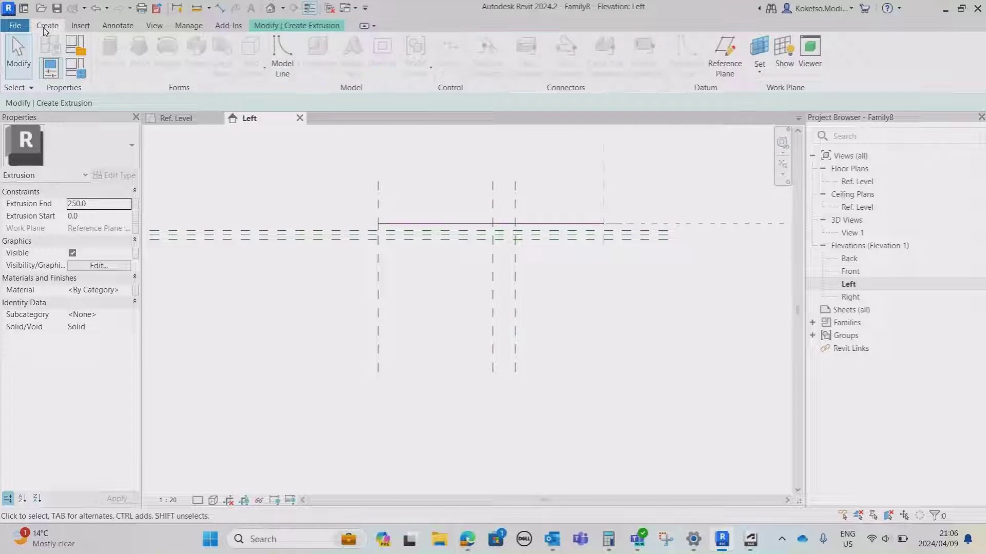
{"action": "left_click", "coordinate": [732, 71]}
{"action": "scroll", "coordinate": [411, 269], "scroll_direction": "up", "scroll_amount": 1}
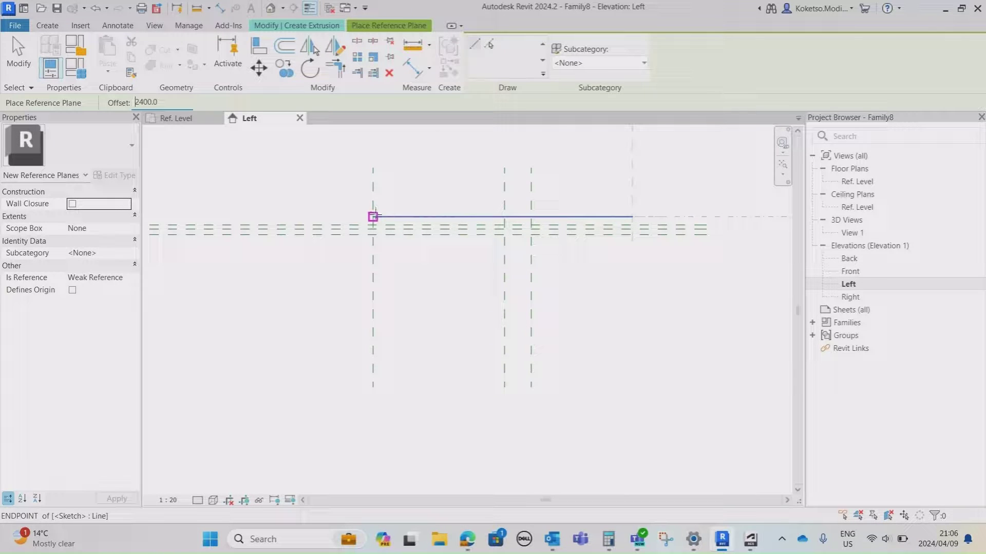
{"action": "left_click", "coordinate": [373, 217]}
{"action": "scroll", "coordinate": [642, 226], "scroll_direction": "down", "scroll_amount": 2}
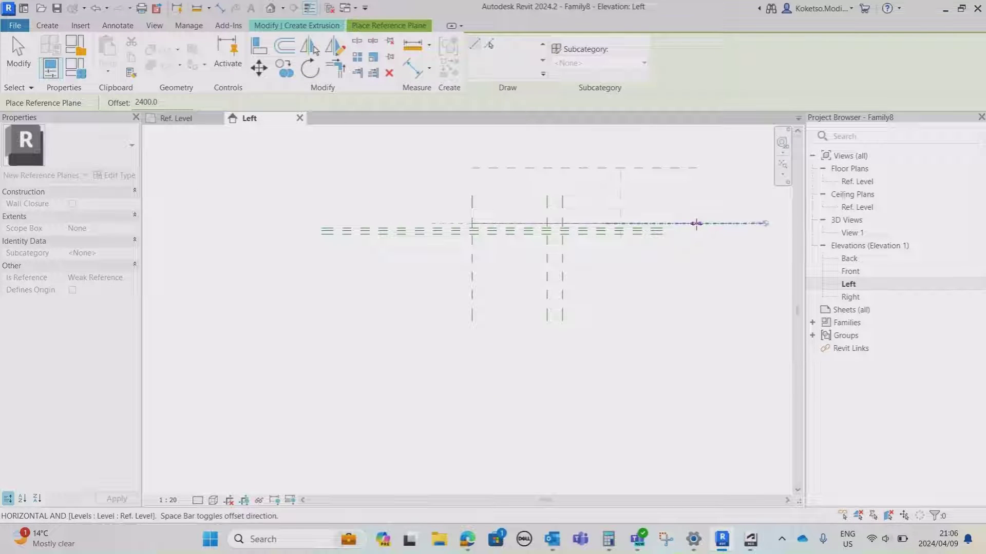
{"action": "middle_click_drag", "start_coordinate": [696, 224], "coordinate": [661, 223]}
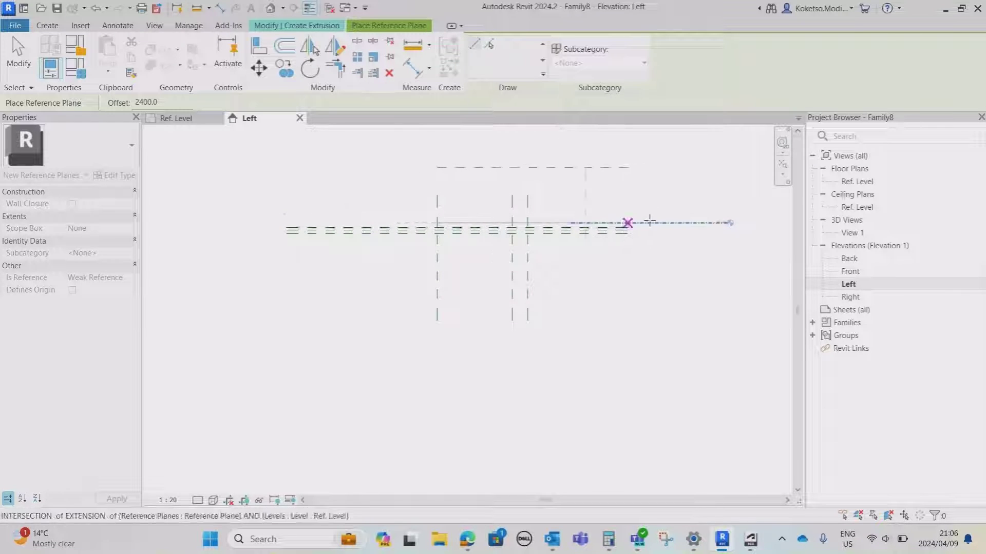
{"action": "scroll", "coordinate": [620, 222], "scroll_direction": "up", "scroll_amount": 1}
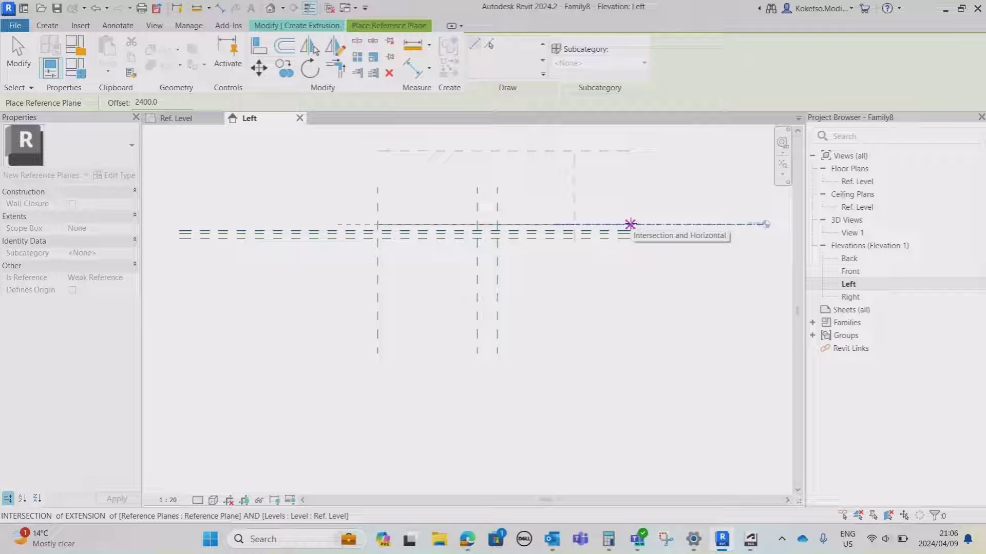
{"action": "left_click", "coordinate": [631, 225]}
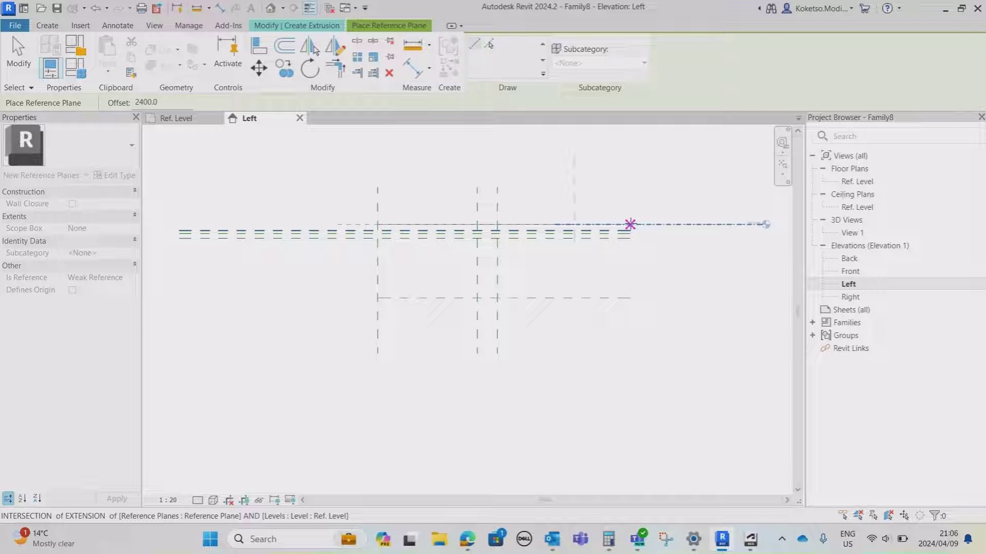
{"action": "left_click", "coordinate": [630, 225]}
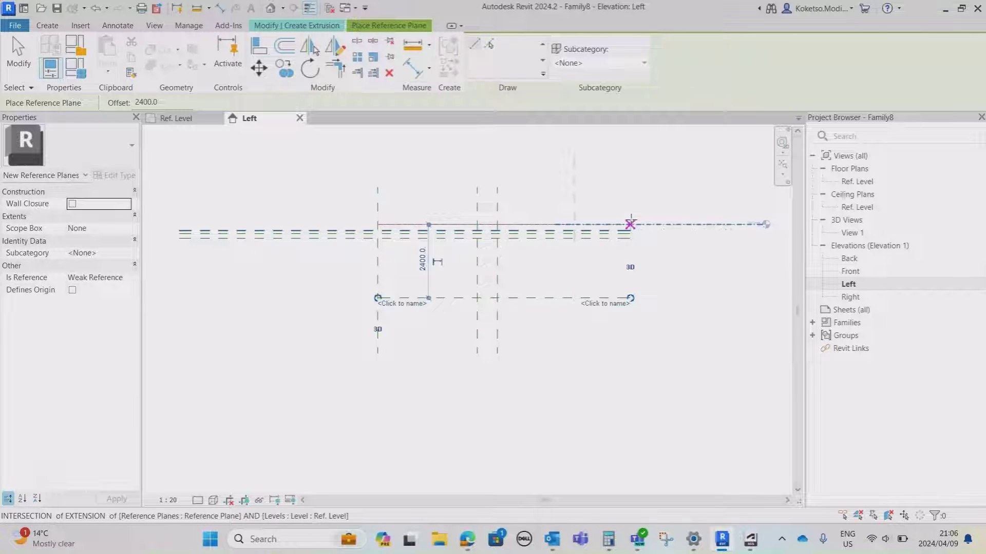
{"action": "scroll", "coordinate": [387, 255], "scroll_direction": "up", "scroll_amount": 1}
{"action": "key", "text": "Escape"}
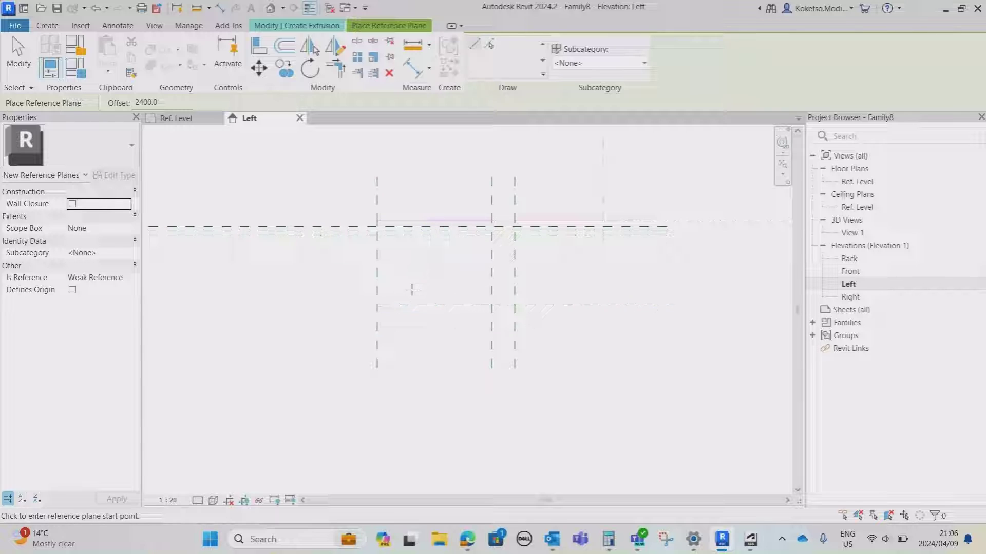
{"action": "key", "text": "Escape"}
Step: Sketch a sloped line from the lower end of the 200 mm edge to where the middle horizontal plane crosses the 3250 mm vertical plane
{"action": "scroll", "coordinate": [412, 291], "scroll_direction": "up", "scroll_amount": 4}
{"action": "scroll", "coordinate": [466, 283], "scroll_direction": "down", "scroll_amount": 4}
{"action": "middle_click_drag", "start_coordinate": [466, 282], "coordinate": [500, 343]}
{"action": "scroll", "coordinate": [488, 321], "scroll_direction": "up", "scroll_amount": 5}
{"action": "middle_click_drag", "start_coordinate": [470, 309], "coordinate": [370, 280]}
{"action": "scroll", "coordinate": [450, 319], "scroll_direction": "down", "scroll_amount": 3}
{"action": "scroll", "coordinate": [486, 330], "scroll_direction": "up", "scroll_amount": 2}
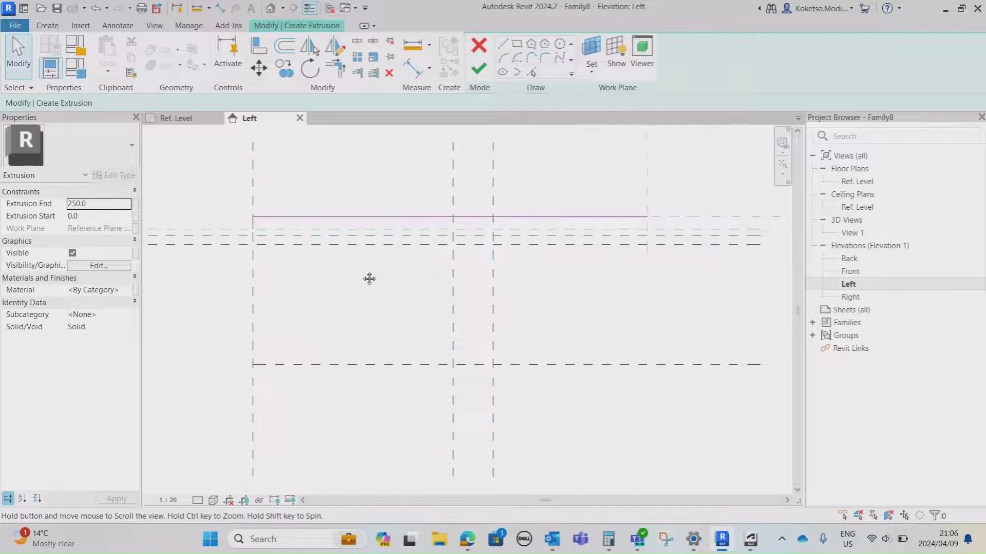
{"action": "left_click", "coordinate": [498, 43]}
{"action": "scroll", "coordinate": [284, 270], "scroll_direction": "up", "scroll_amount": 2}
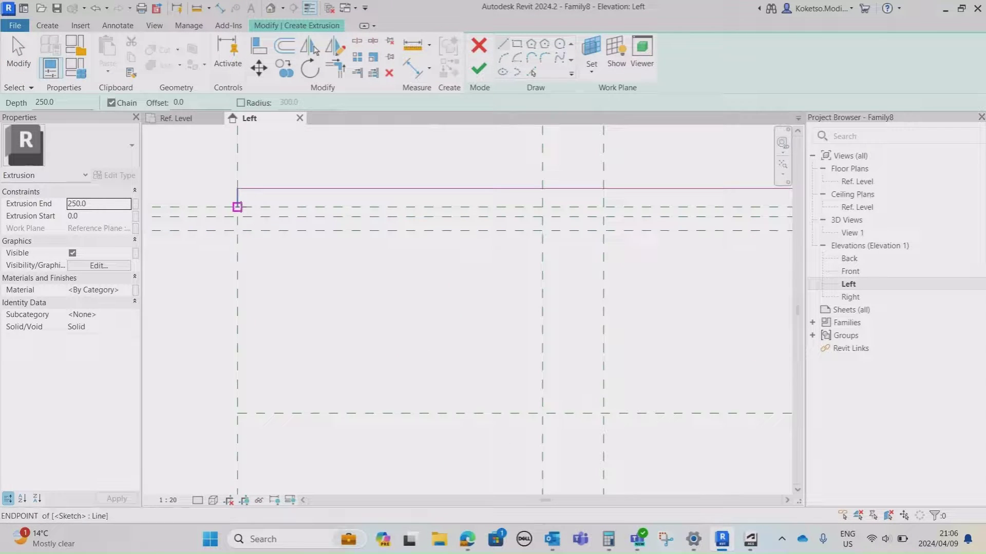
{"action": "left_click", "coordinate": [237, 207]}
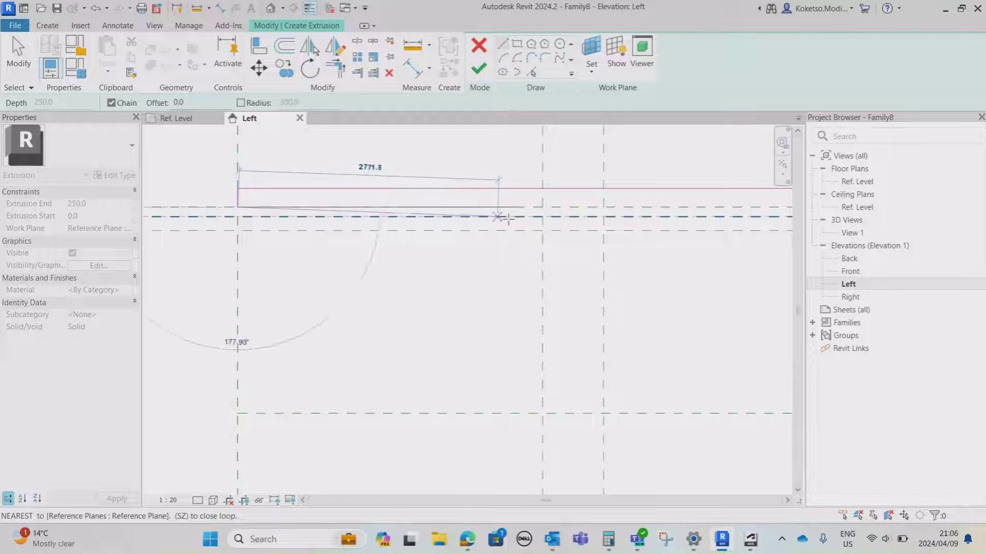
{"action": "scroll", "coordinate": [541, 215], "scroll_direction": "up", "scroll_amount": 2}
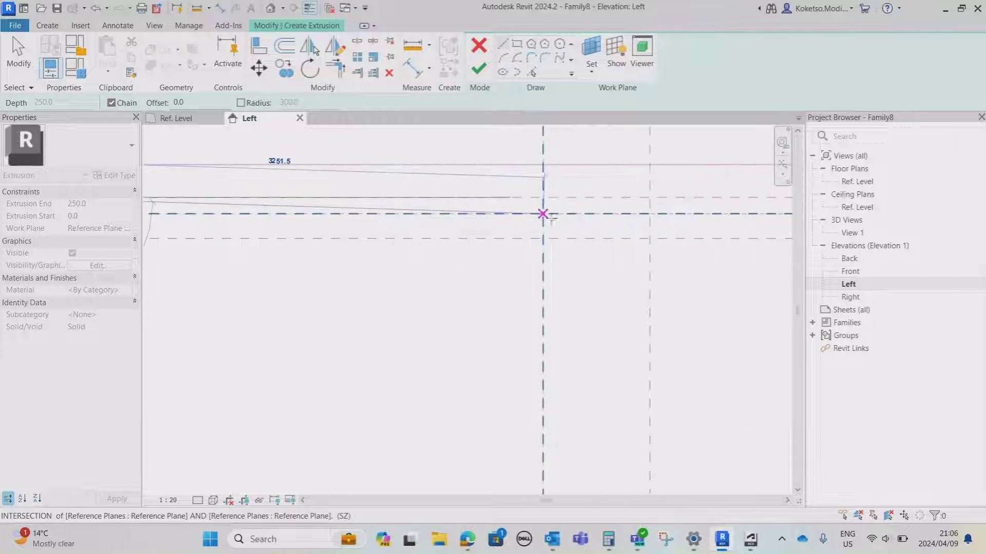
{"action": "left_click", "coordinate": [543, 213]}
{"action": "scroll", "coordinate": [574, 277], "scroll_direction": "down", "scroll_amount": 2}
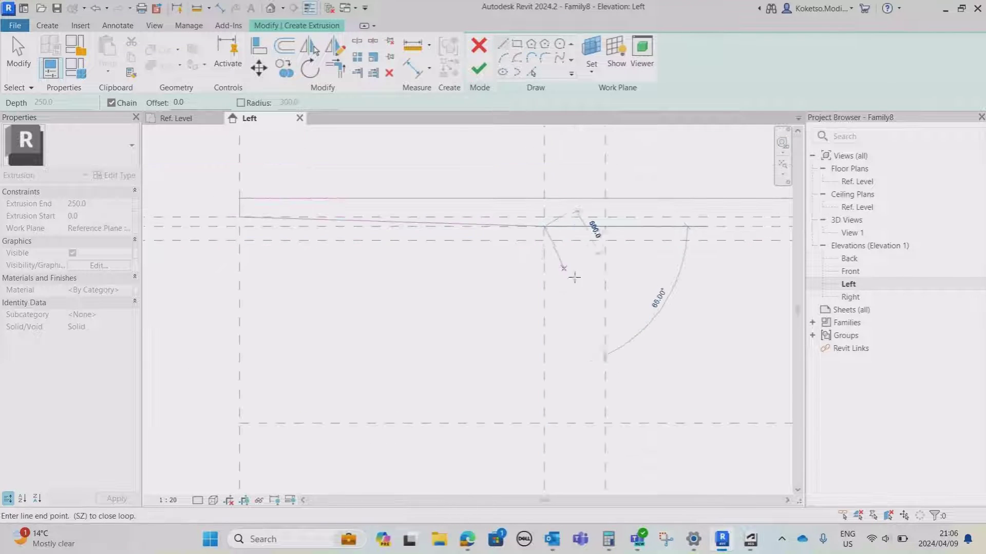
{"action": "middle_click_drag", "start_coordinate": [571, 285], "coordinate": [510, 247]}
{"action": "scroll", "coordinate": [487, 245], "scroll_direction": "down", "scroll_amount": 3}
{"action": "scroll", "coordinate": [513, 293], "scroll_direction": "up", "scroll_amount": 1}
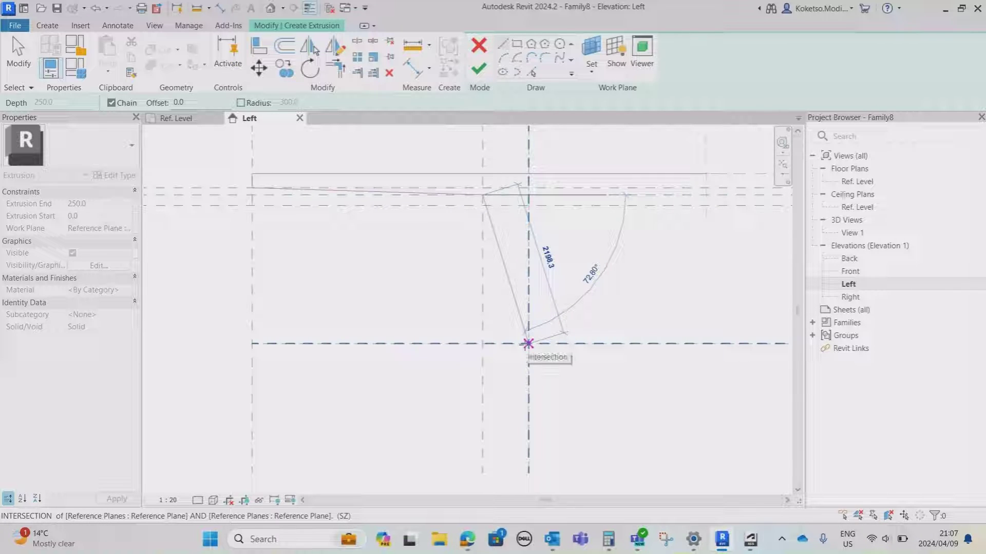
{"action": "key", "text": "Escape"}
{"action": "key", "text": "Escape"}
Step: Replace the sloped underside line with one ending where the lowest of the three upper horizontal planes crosses the 3250 mm vertical plane
{"action": "left_click", "coordinate": [354, 192]}
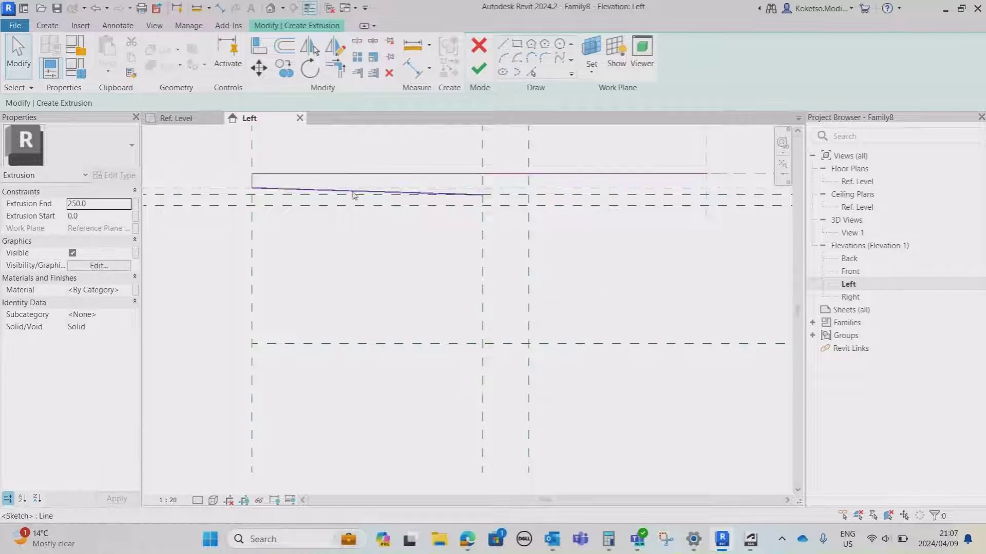
{"action": "key", "text": "Delete"}
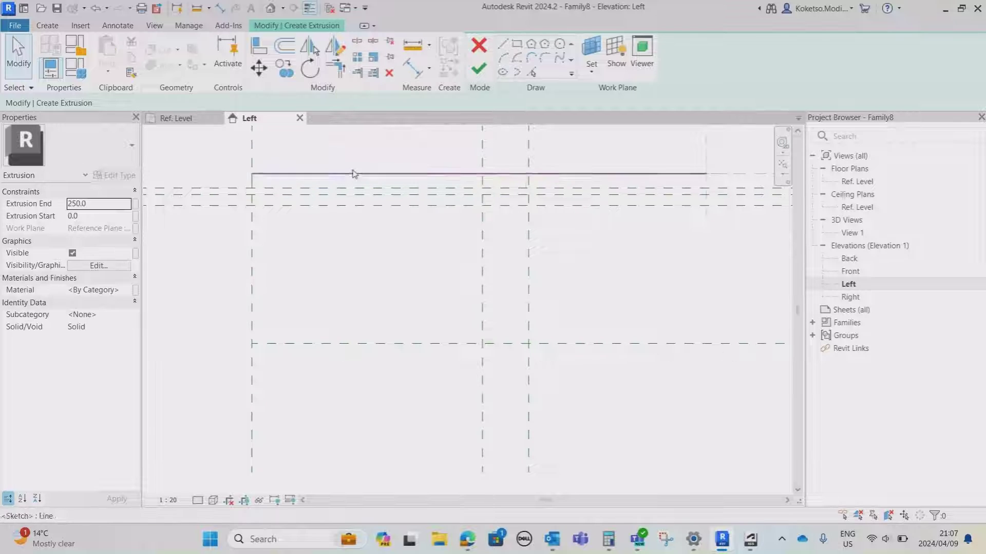
{"action": "scroll", "coordinate": [251, 193], "scroll_direction": "up", "scroll_amount": 2}
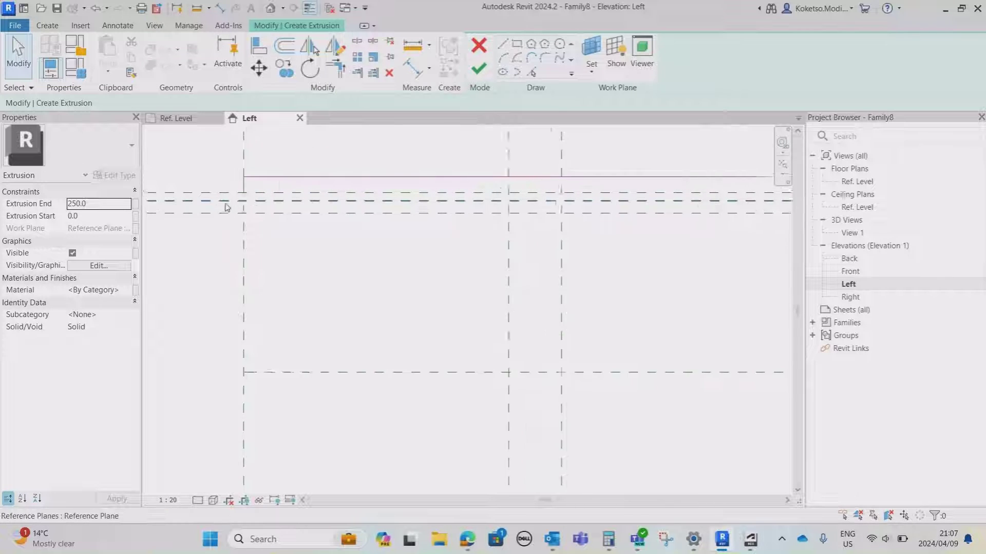
{"action": "left_click", "coordinate": [503, 44]}
{"action": "left_click", "coordinate": [246, 191]}
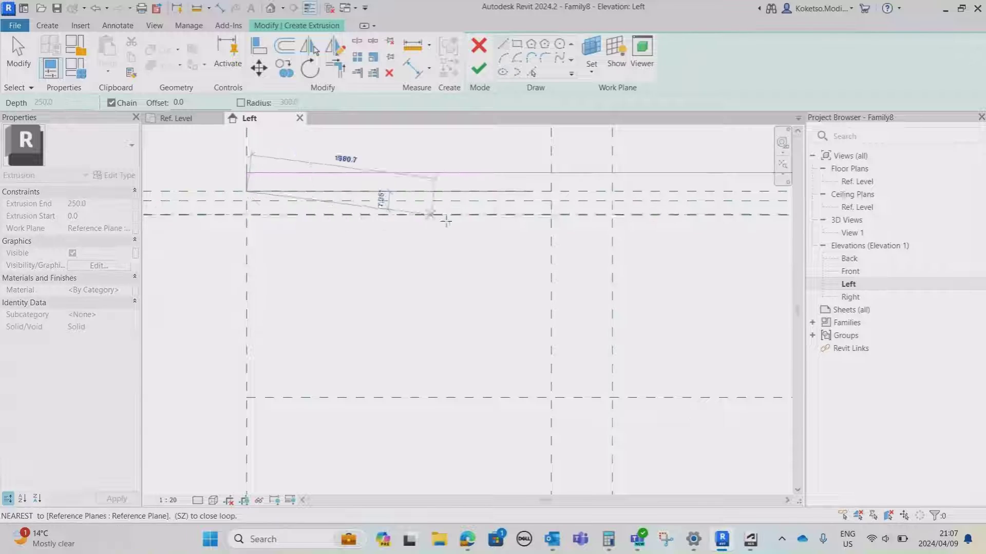
{"action": "left_click", "coordinate": [551, 214]}
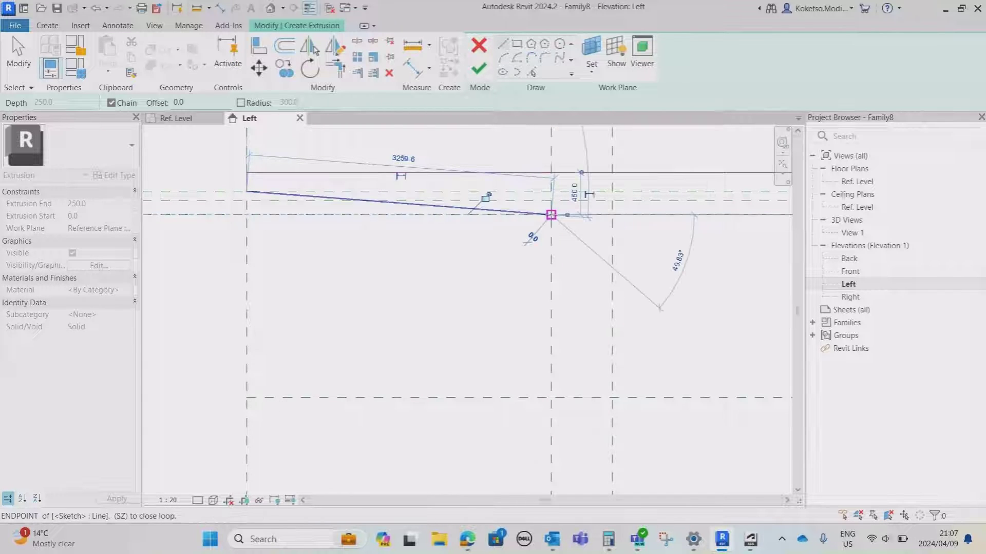
Step: Sketch the outer web line from the sloped line's inner end down to where the 2400 mm plane crosses the 650 mm vertical plane
{"action": "middle_click_drag", "start_coordinate": [572, 257], "coordinate": [528, 240]}
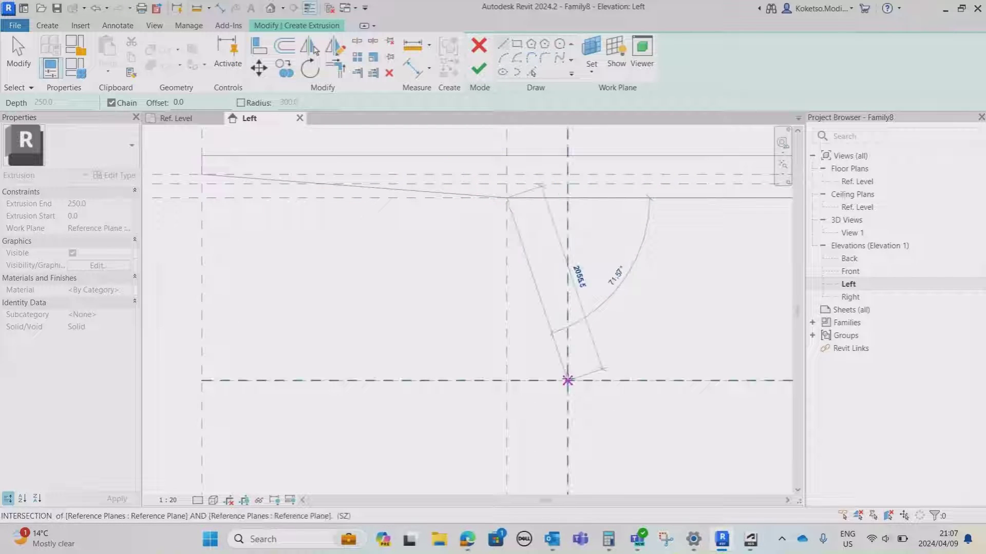
{"action": "left_click", "coordinate": [568, 380]}
{"action": "key", "text": "Escape"}
{"action": "key", "text": "Escape"}
Step: Sketch a 2500 mm horizontal bottom line from the outer web's lower end to the centre plane
{"action": "middle_click_drag", "start_coordinate": [301, 218], "coordinate": [446, 257]}
{"action": "scroll", "coordinate": [349, 205], "scroll_direction": "up", "scroll_amount": 2}
{"action": "scroll", "coordinate": [352, 250], "scroll_direction": "down", "scroll_amount": 3}
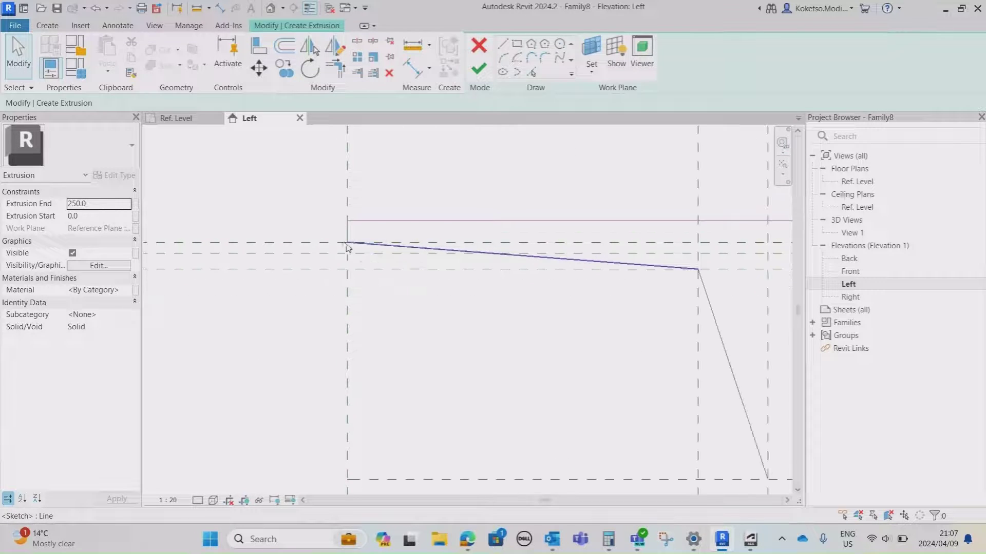
{"action": "scroll", "coordinate": [556, 319], "scroll_direction": "down", "scroll_amount": 2}
{"action": "scroll", "coordinate": [557, 318], "scroll_direction": "up", "scroll_amount": 2}
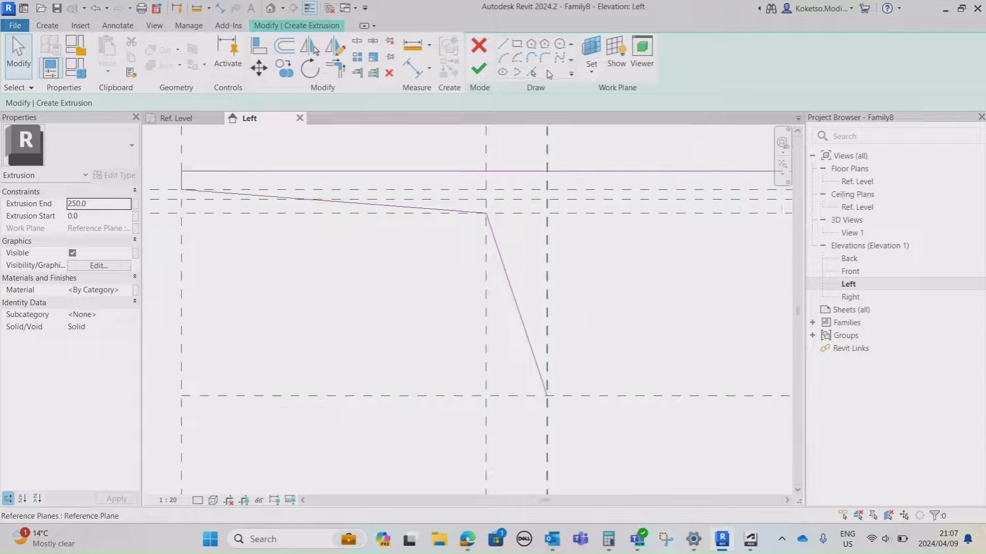
{"action": "left_click", "coordinate": [504, 47]}
{"action": "scroll", "coordinate": [559, 365], "scroll_direction": "down", "scroll_amount": 2}
{"action": "scroll", "coordinate": [458, 358], "scroll_direction": "up", "scroll_amount": 2}
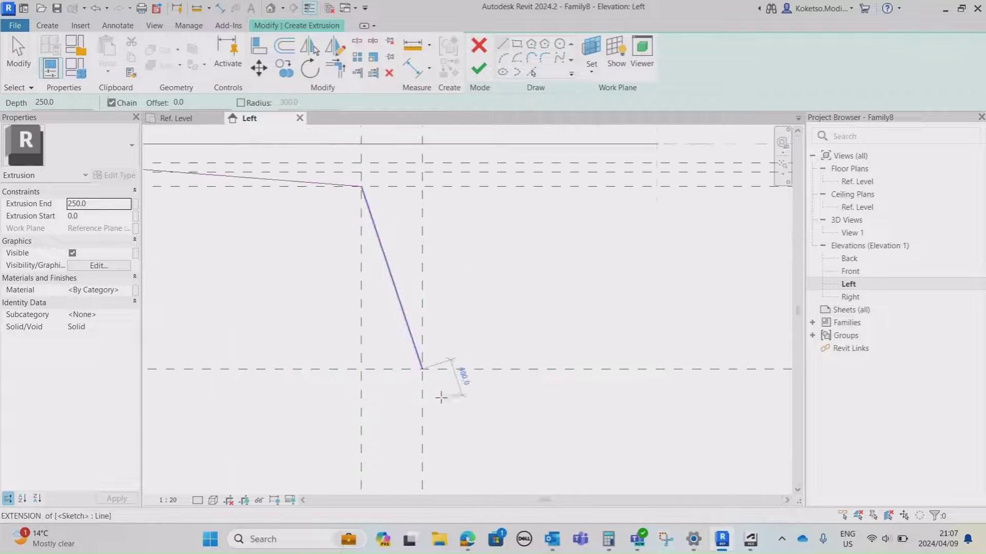
{"action": "left_click", "coordinate": [422, 369]}
{"action": "scroll", "coordinate": [395, 339], "scroll_direction": "down", "scroll_amount": 2}
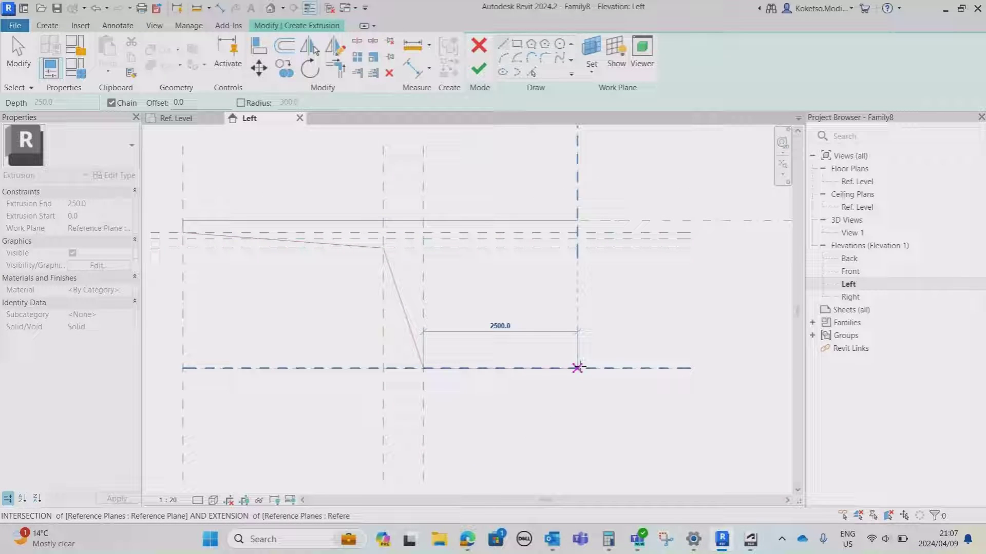
{"action": "left_click", "coordinate": [577, 368]}
{"action": "key", "text": "Escape"}
{"action": "key", "text": "Escape"}
Step: Create an inner copy of the sloped web line with the Pick Lines tool, offset 300 mm toward the centre
{"action": "mouse_move", "coordinate": [438, 297]}
{"action": "middle_mouse_down"}
{"action": "mouse_move", "coordinate": [546, 313]}
{"action": "mouse_move", "coordinate": [530, 294]}
{"action": "mouse_move", "coordinate": [503, 329]}
{"action": "middle_mouse_up"}
{"action": "scroll", "coordinate": [515, 309], "scroll_direction": "up", "scroll_amount": 1}
{"action": "scroll", "coordinate": [503, 329], "scroll_direction": "down", "scroll_amount": 1}
{"action": "scroll", "coordinate": [513, 179], "scroll_direction": "up", "scroll_amount": 1}
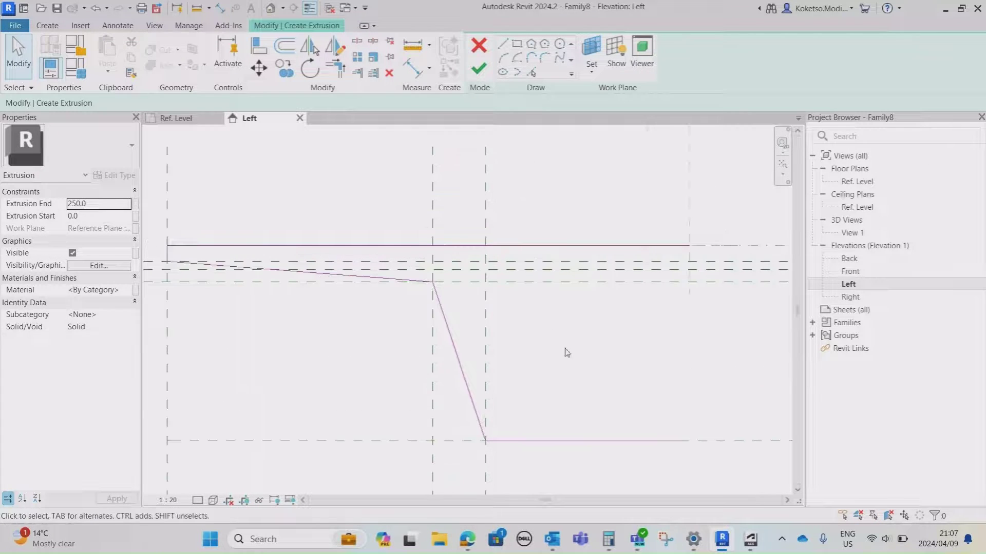
{"action": "middle_click_drag", "start_coordinate": [567, 353], "coordinate": [566, 326]}
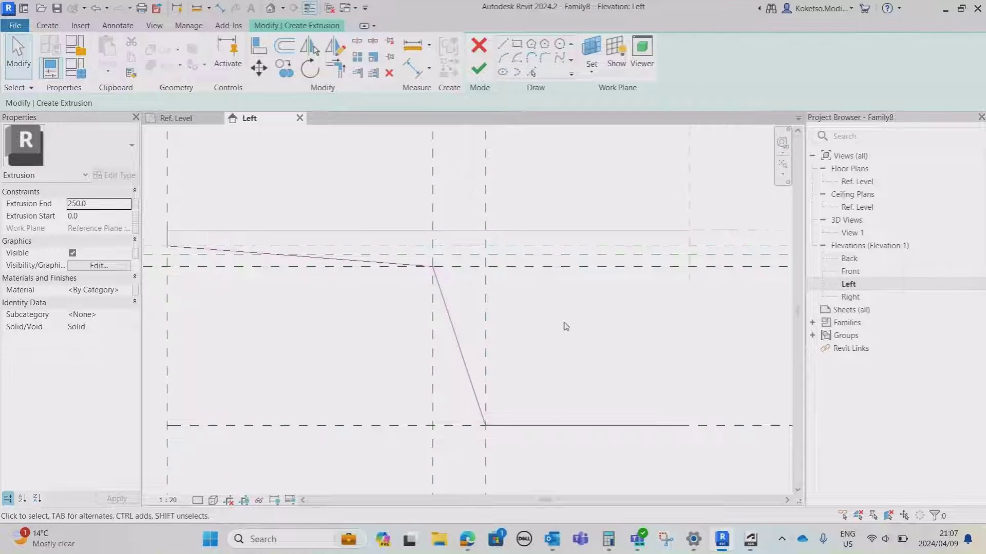
{"action": "left_click", "coordinate": [530, 75]}
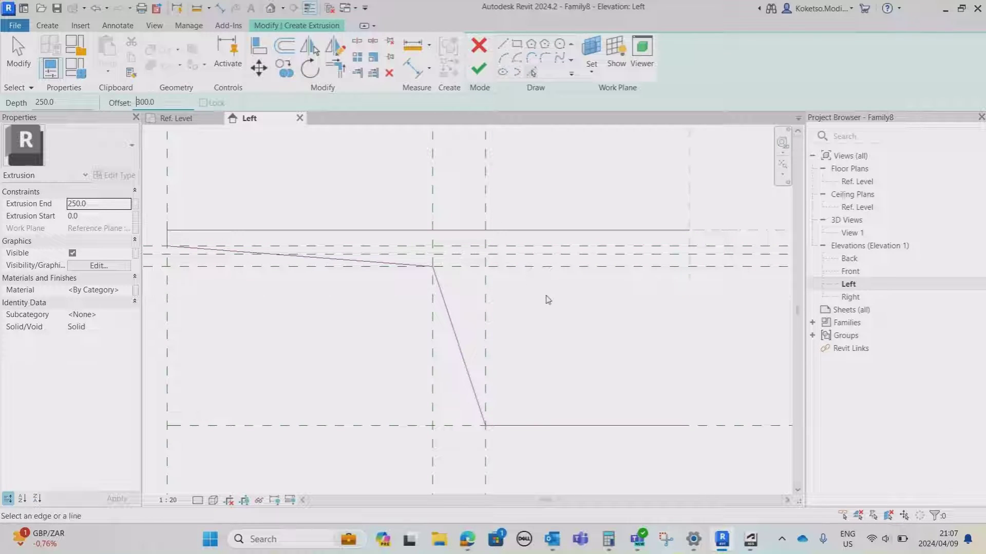
{"action": "scroll", "coordinate": [460, 335], "scroll_direction": "up", "scroll_amount": 2}
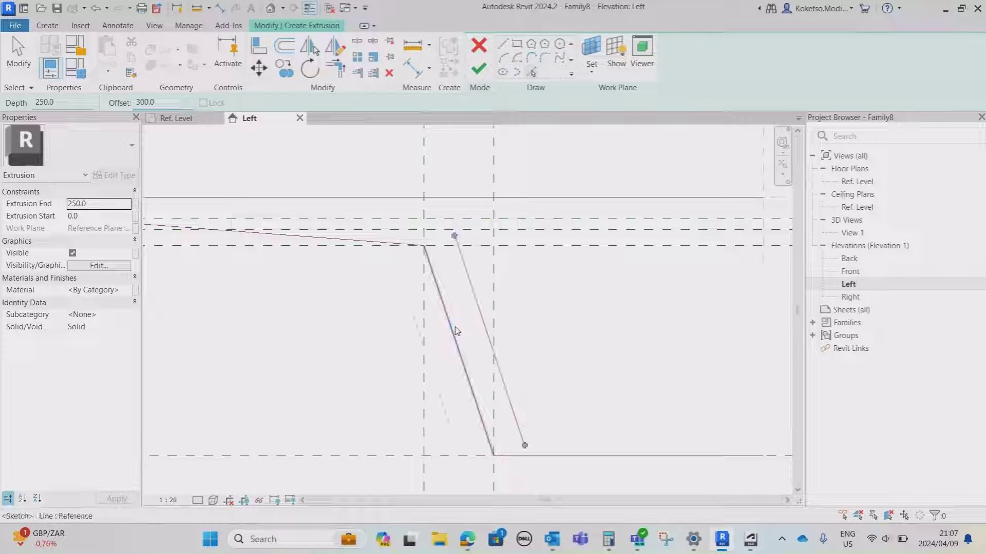
{"action": "left_click", "coordinate": [455, 331]}
{"action": "key", "text": "Escape"}
{"action": "key", "text": "Escape"}
{"action": "middle_click_drag", "start_coordinate": [524, 351], "coordinate": [508, 325]}
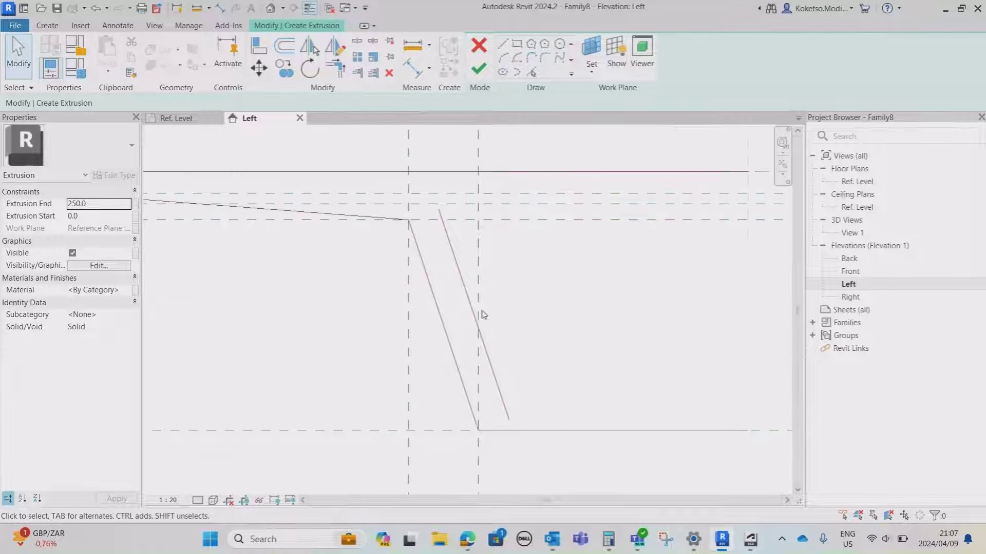
Step: Offset the bottom line 200 mm upward and trim it to a corner with the inner web line
{"action": "left_click", "coordinate": [532, 72]}
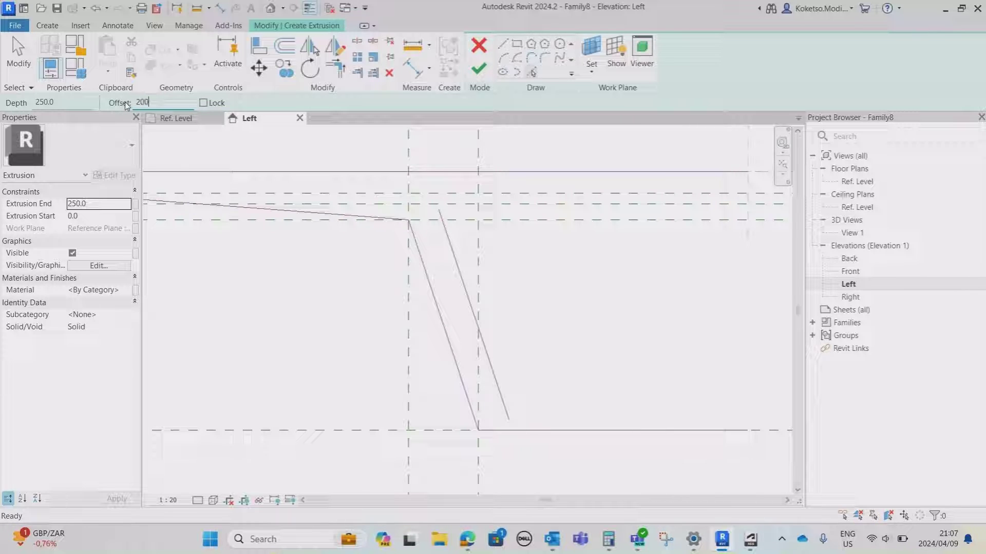
{"action": "left_click", "coordinate": [552, 432]}
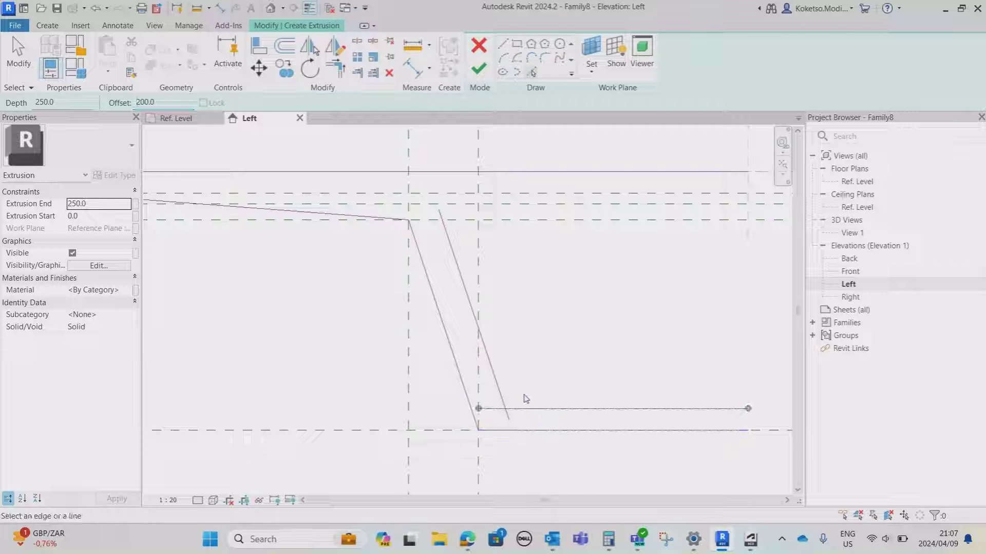
{"action": "left_click", "coordinate": [334, 68]}
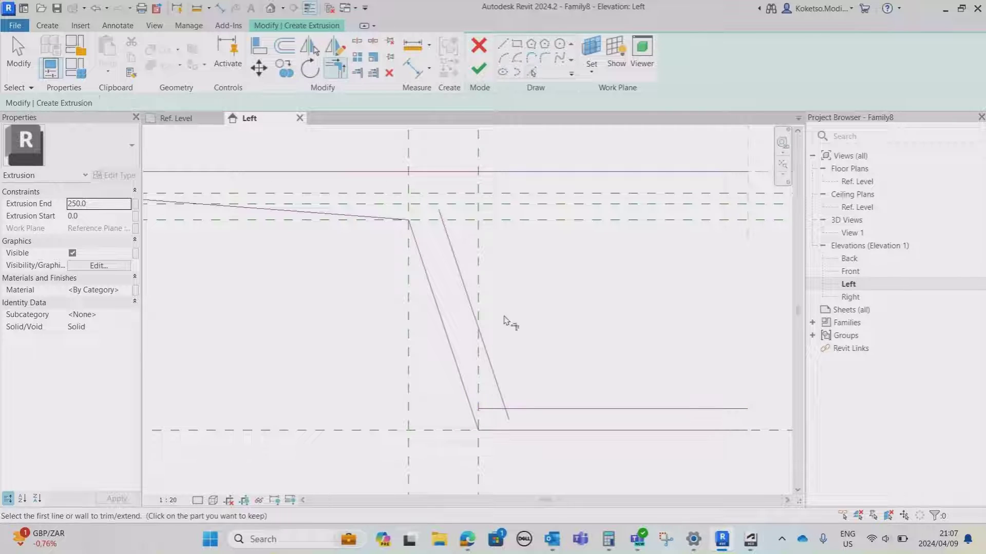
{"action": "left_click", "coordinate": [516, 408]}
{"action": "left_click", "coordinate": [502, 392]}
{"action": "scroll", "coordinate": [511, 374], "scroll_direction": "down", "scroll_amount": 1}
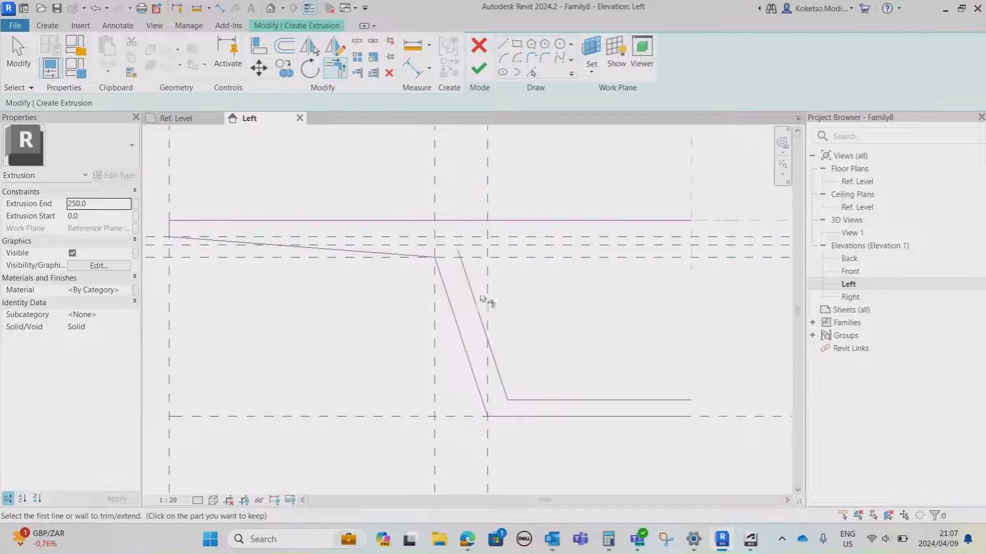
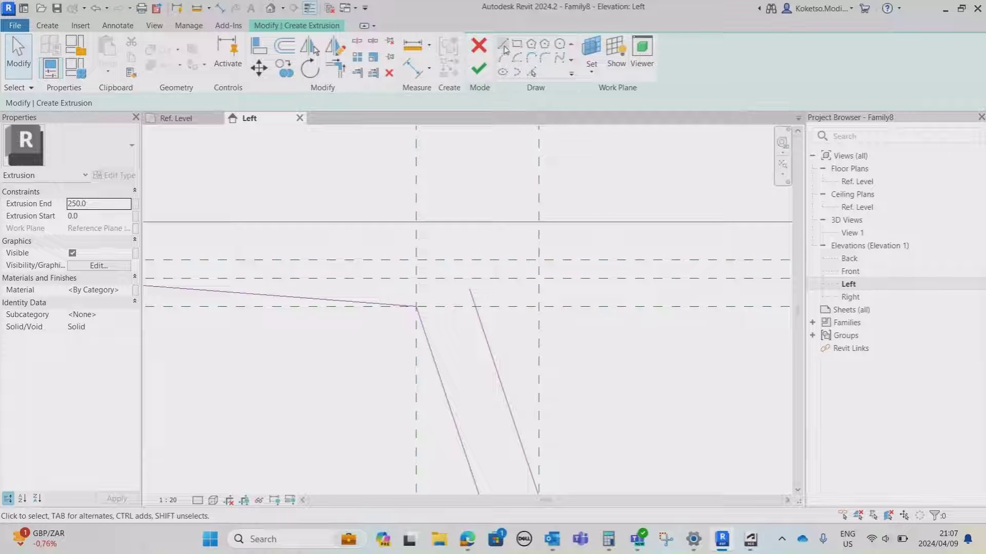
Step: Sketch a sloped haunch line from the inner web at the lowest upper plane to where the topmost dashed plane crosses the 650 mm vertical plane
{"action": "left_click", "coordinate": [503, 47]}
{"action": "scroll", "coordinate": [481, 316], "scroll_direction": "up", "scroll_amount": 2}
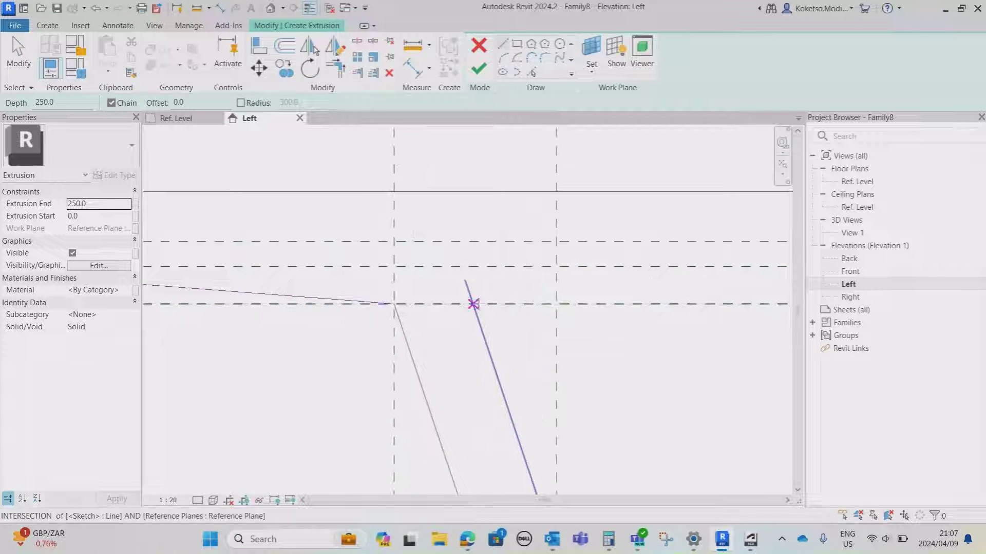
{"action": "left_click", "coordinate": [473, 305]}
{"action": "middle_click_drag", "start_coordinate": [510, 285], "coordinate": [421, 346]}
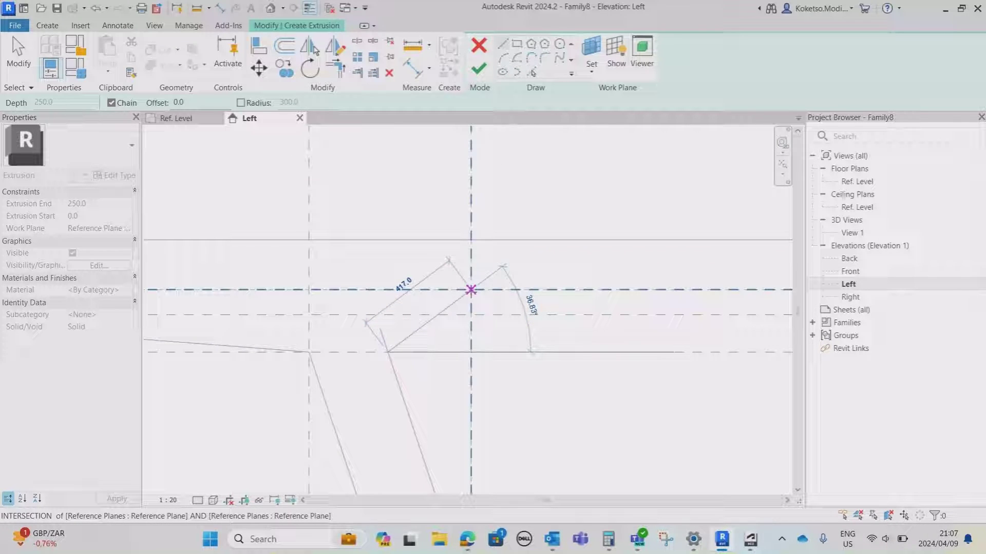
{"action": "scroll", "coordinate": [468, 289], "scroll_direction": "up", "scroll_amount": 2}
{"action": "left_click", "coordinate": [472, 288]}
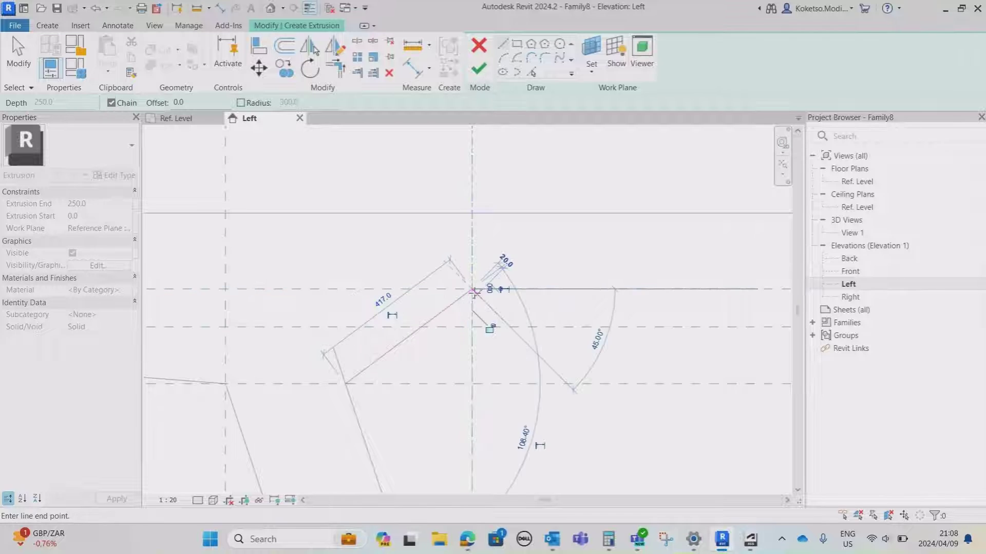
{"action": "key", "text": "Escape"}
{"action": "key", "text": "Escape"}
Step: Check the distance from the profile's top line to the middle horizontal plane with an aligned dimension
{"action": "scroll", "coordinate": [469, 301], "scroll_direction": "down", "scroll_amount": 2}
{"action": "scroll", "coordinate": [418, 343], "scroll_direction": "down", "scroll_amount": 3}
{"action": "scroll", "coordinate": [482, 303], "scroll_direction": "up", "scroll_amount": 2}
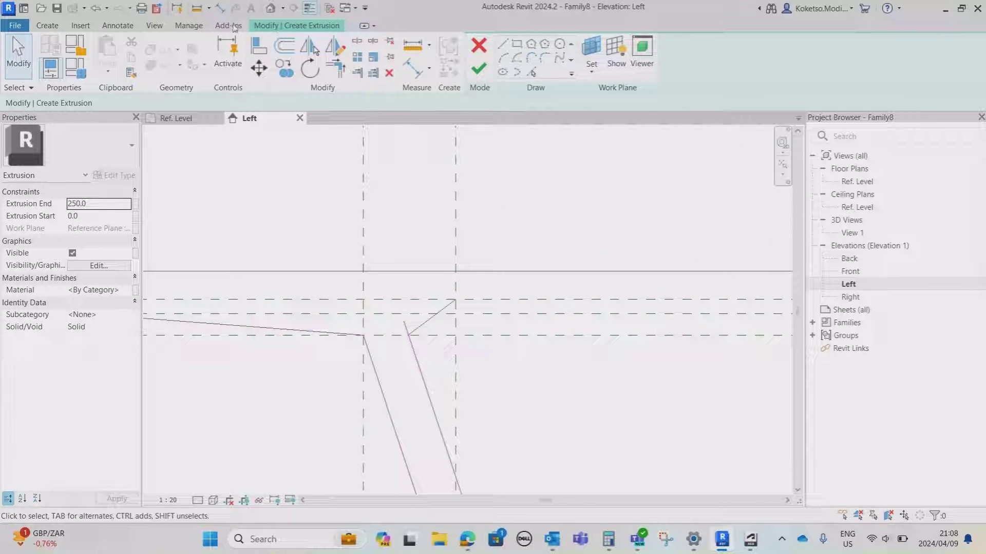
{"action": "left_click", "coordinate": [221, 9]}
{"action": "scroll", "coordinate": [535, 294], "scroll_direction": "up", "scroll_amount": 1}
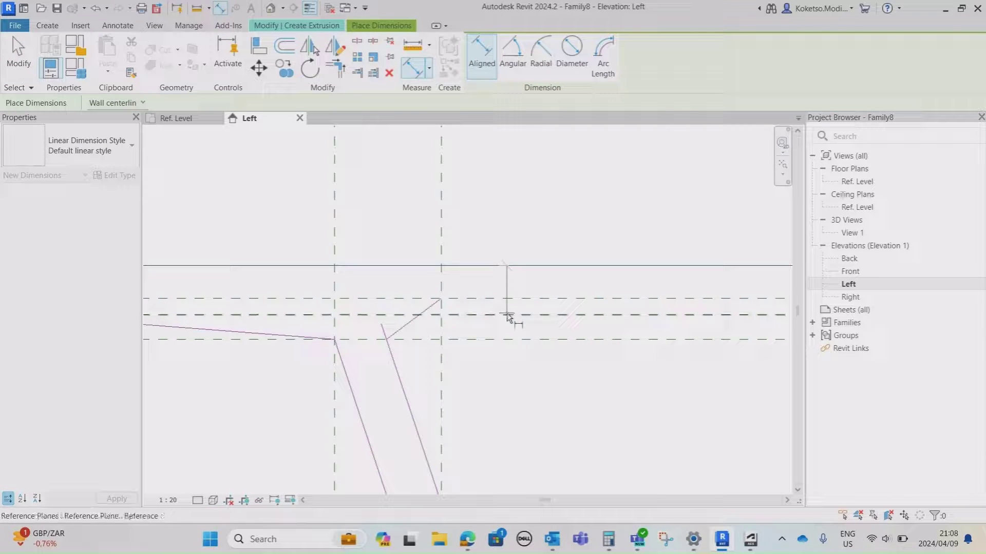
{"action": "key", "text": "Escape"}
{"action": "key", "text": "Escape"}
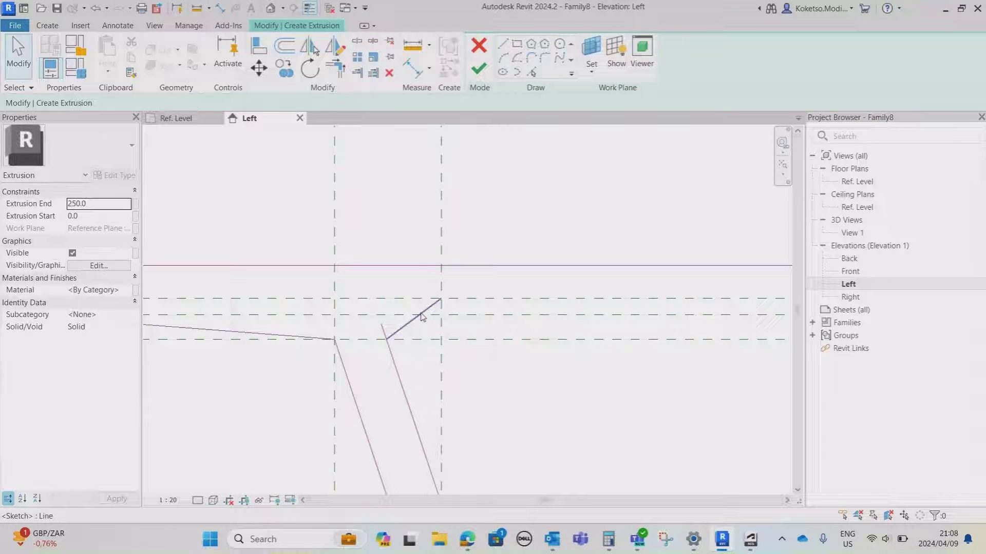
Step: Move the haunch line's upper end down to where the middle horizontal plane crosses the 650 mm vertical plane
{"action": "left_click", "coordinate": [415, 318]}
{"action": "scroll", "coordinate": [415, 322], "scroll_direction": "up", "scroll_amount": 2}
{"action": "left_click_drag", "start_coordinate": [461, 281], "coordinate": [462, 308]}
{"action": "key", "text": "Escape"}
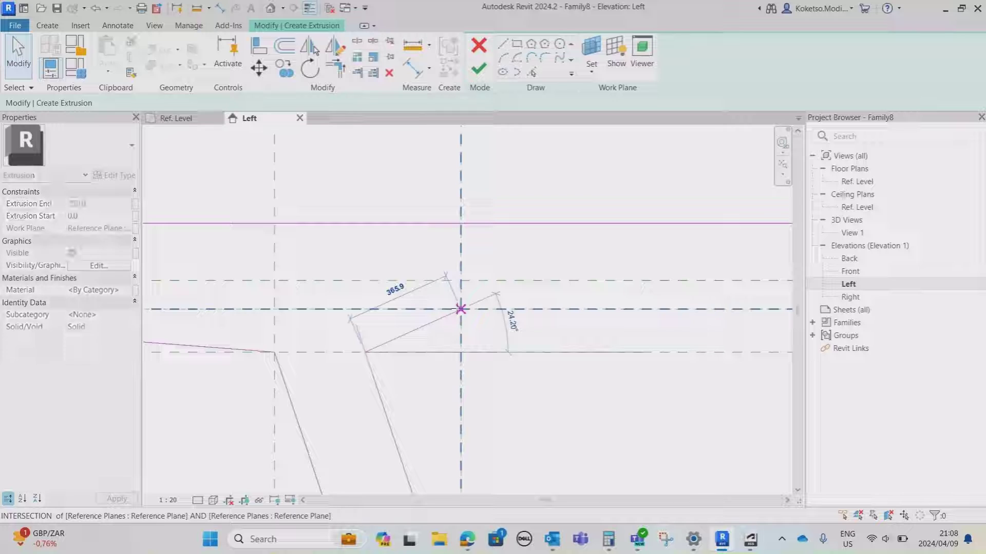
Step: Shorten the inner web line so its upper end meets the haunch line's lower end
{"action": "scroll", "coordinate": [447, 282], "scroll_direction": "down", "scroll_amount": 2}
{"action": "scroll", "coordinate": [438, 269], "scroll_direction": "up", "scroll_amount": 2}
{"action": "left_click_drag", "start_coordinate": [428, 256], "coordinate": [436, 280]}
{"action": "key", "text": "Escape"}
Step: Sketch a 2500 mm horizontal line from the haunch's upper end along the middle plane to the centre plane
{"action": "scroll", "coordinate": [444, 283], "scroll_direction": "down", "scroll_amount": 3}
{"action": "left_click", "coordinate": [503, 44]}
{"action": "left_click", "coordinate": [435, 242]}
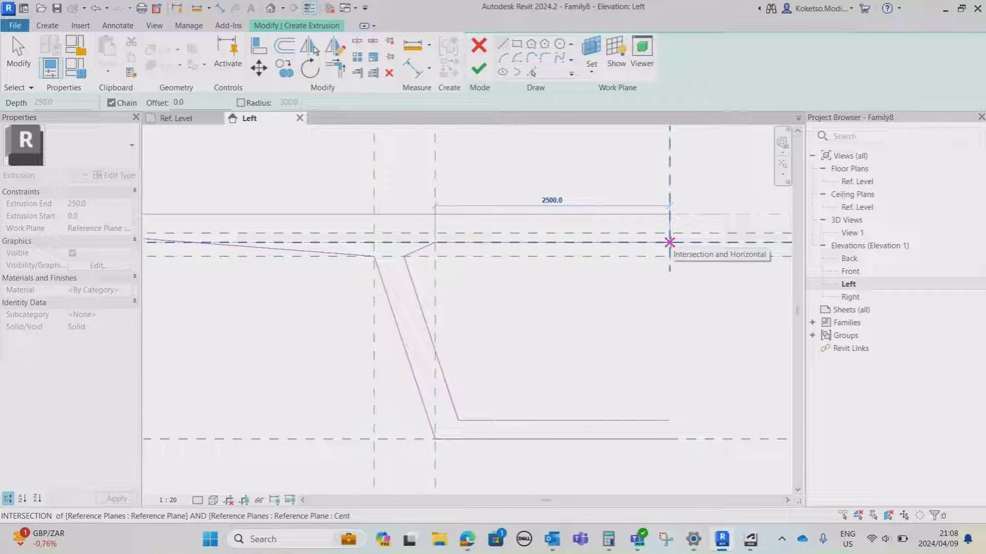
{"action": "left_click", "coordinate": [669, 243]}
{"action": "key", "text": "Escape"}
{"action": "key", "text": "Escape"}
Step: Mirror both the inner and outer chains of profile lines about the vertical centre plane
{"action": "scroll", "coordinate": [657, 263], "scroll_direction": "down", "scroll_amount": 2}
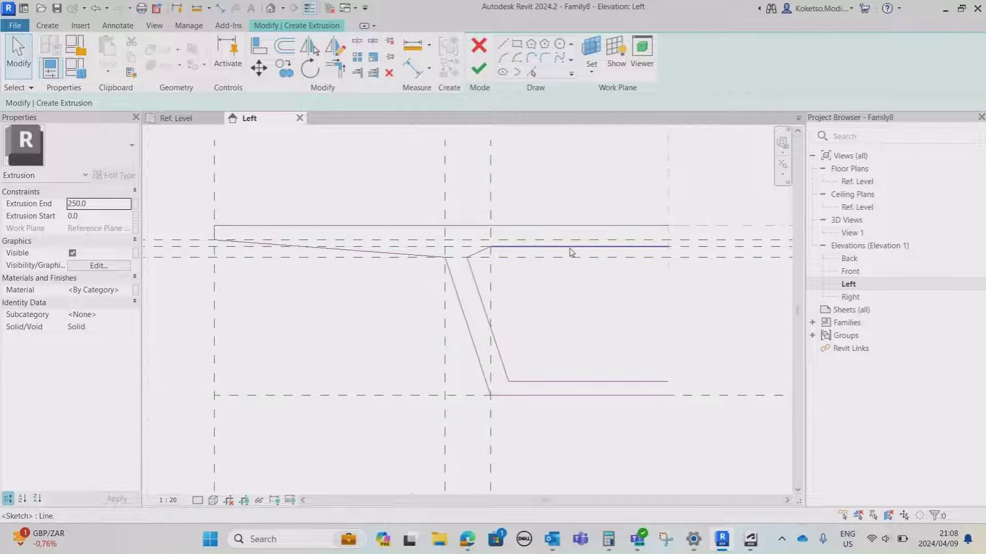
{"action": "scroll", "coordinate": [587, 254], "scroll_direction": "down", "scroll_amount": 2}
{"action": "scroll", "coordinate": [580, 252], "scroll_direction": "up", "scroll_amount": 2}
{"action": "scroll", "coordinate": [517, 257], "scroll_direction": "up", "scroll_amount": 2}
{"action": "scroll", "coordinate": [515, 247], "scroll_direction": "down", "scroll_amount": 2}
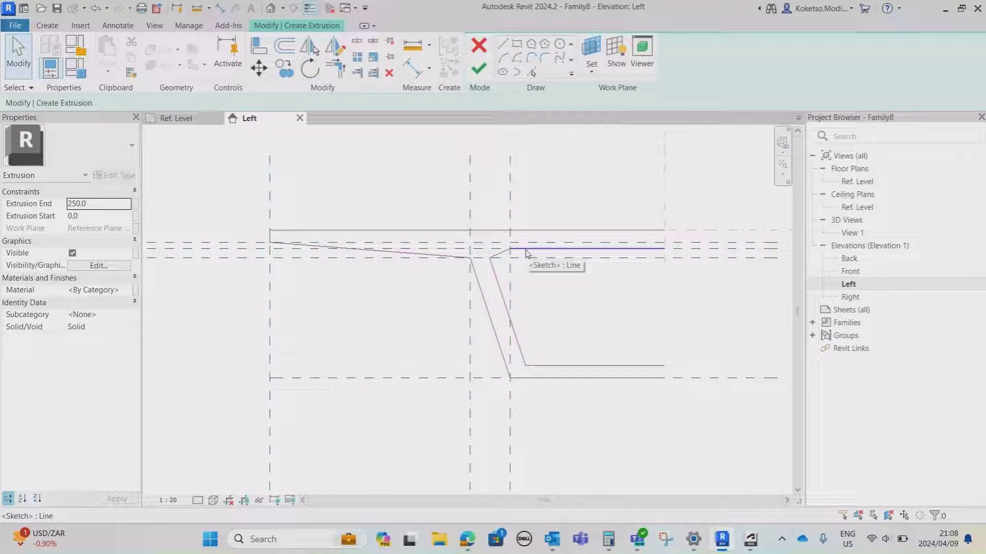
{"action": "scroll", "coordinate": [525, 252], "scroll_direction": "up", "scroll_amount": 2}
{"action": "key", "text": "Tab"}
{"action": "left_click", "coordinate": [522, 251]}
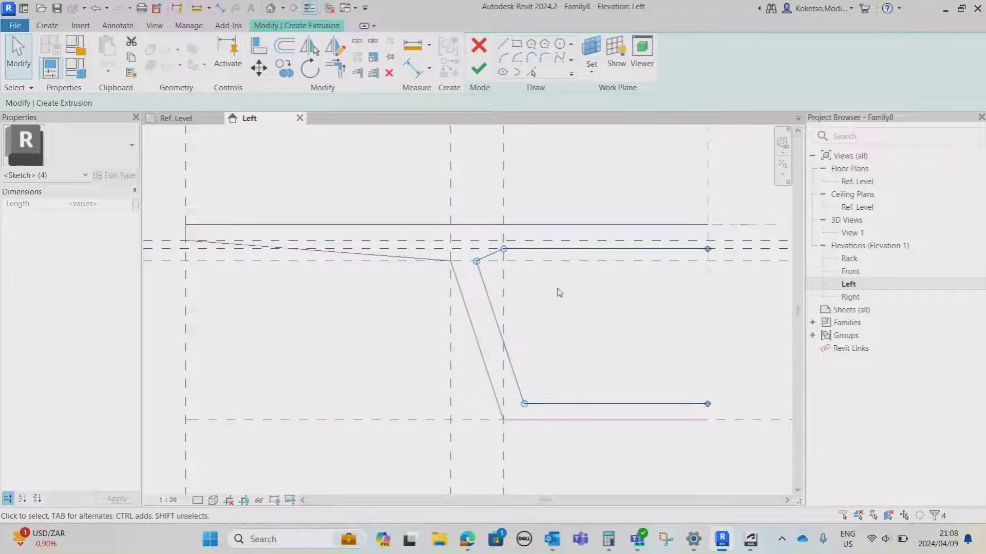
{"action": "scroll", "coordinate": [557, 290], "scroll_direction": "down", "scroll_amount": 2}
{"action": "scroll", "coordinate": [418, 256], "scroll_direction": "up", "scroll_amount": 1}
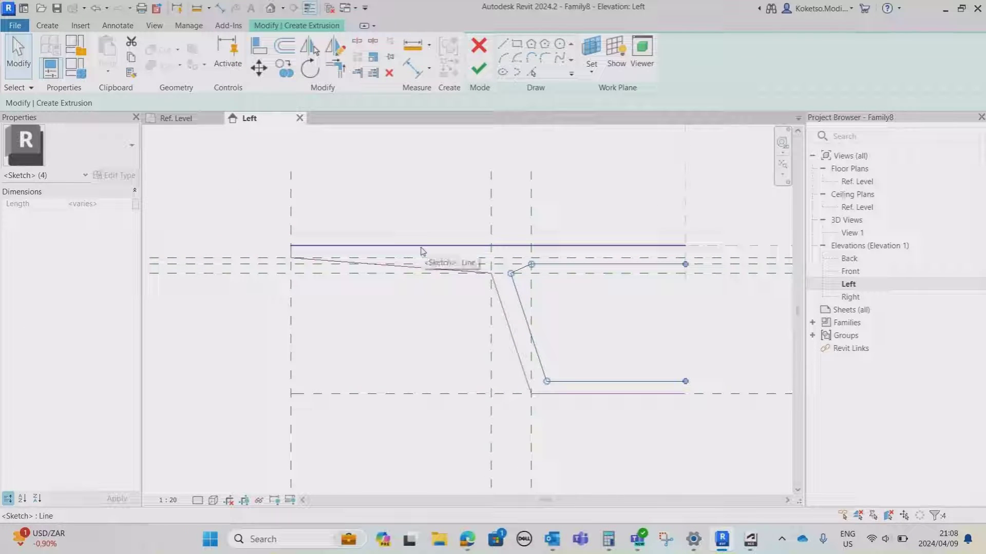
{"action": "key", "text": "Tab"}
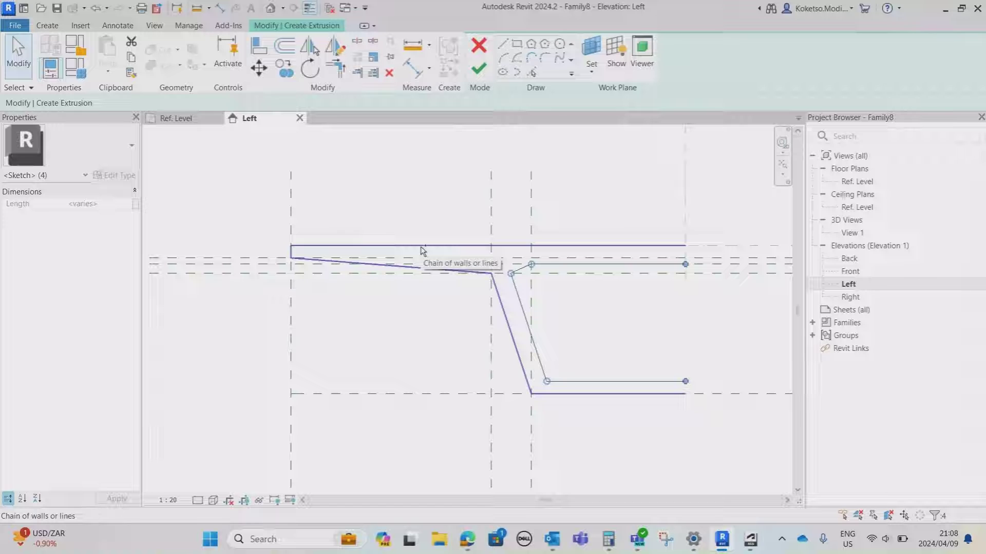
{"action": "left_click", "coordinate": [421, 250]}
{"action": "scroll", "coordinate": [641, 307], "scroll_direction": "down", "scroll_amount": 1}
{"action": "scroll", "coordinate": [522, 288], "scroll_direction": "up", "scroll_amount": 1}
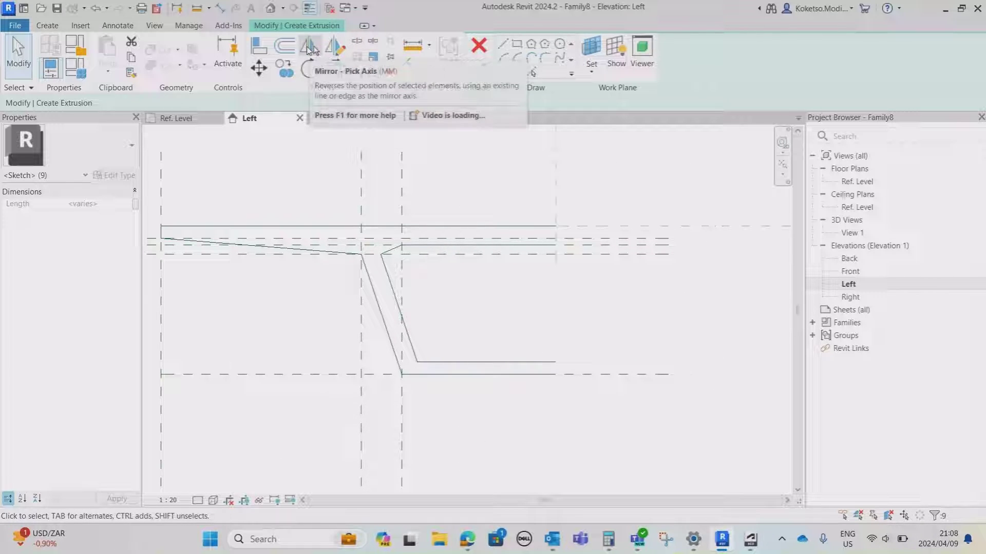
{"action": "left_click", "coordinate": [310, 47]}
{"action": "left_click", "coordinate": [556, 181]}
{"action": "scroll", "coordinate": [612, 256], "scroll_direction": "down", "scroll_amount": 1}
{"action": "mouse_move", "coordinate": [613, 256]}
{"action": "middle_mouse_down"}
{"action": "mouse_move", "coordinate": [506, 256]}
{"action": "mouse_move", "coordinate": [570, 262]}
{"action": "middle_mouse_up"}
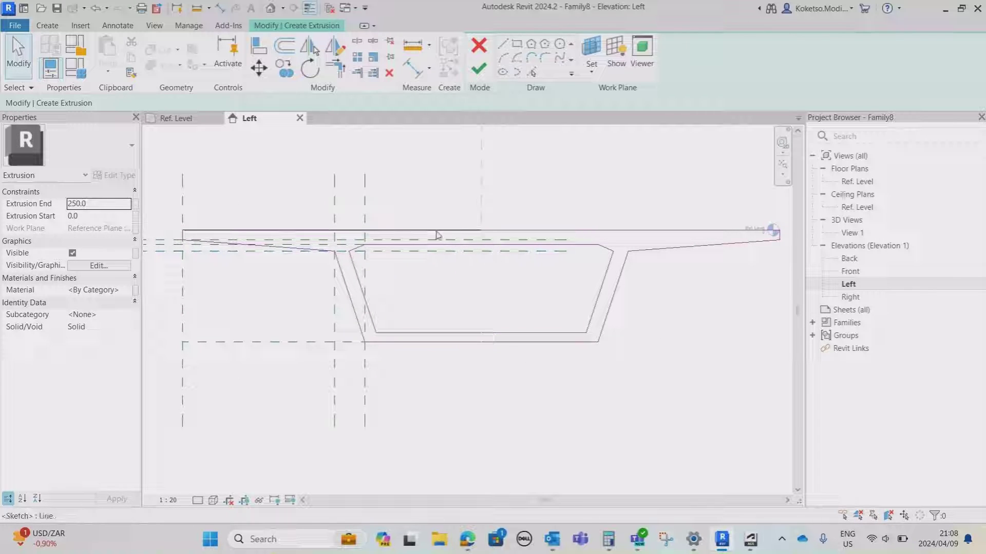
Step: Delete the left half of the slab's top line and stretch the right half across to the slab's left end
{"action": "middle_click_drag", "start_coordinate": [451, 235], "coordinate": [468, 237]}
{"action": "scroll", "coordinate": [488, 239], "scroll_direction": "down", "scroll_amount": 1}
{"action": "scroll", "coordinate": [506, 240], "scroll_direction": "up", "scroll_amount": 1}
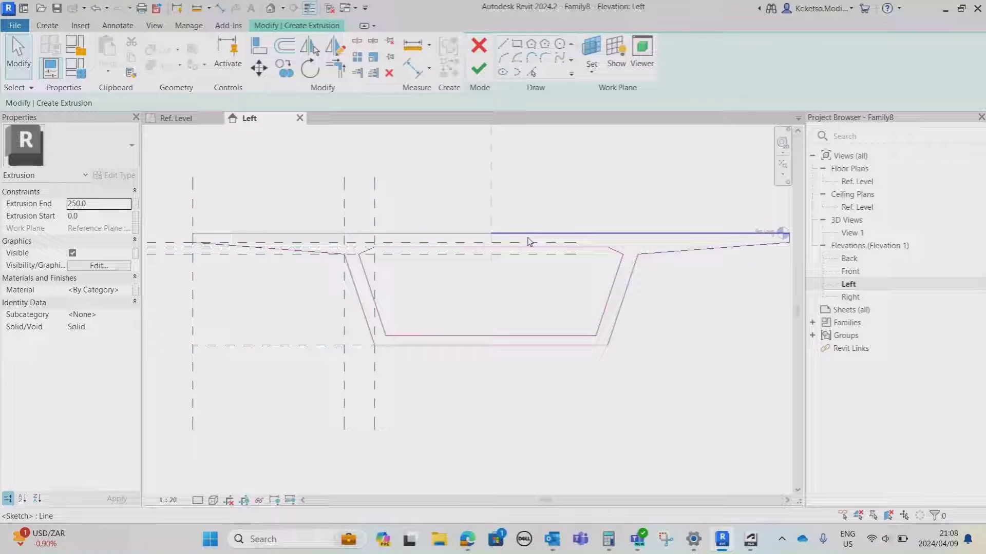
{"action": "left_click", "coordinate": [392, 237]}
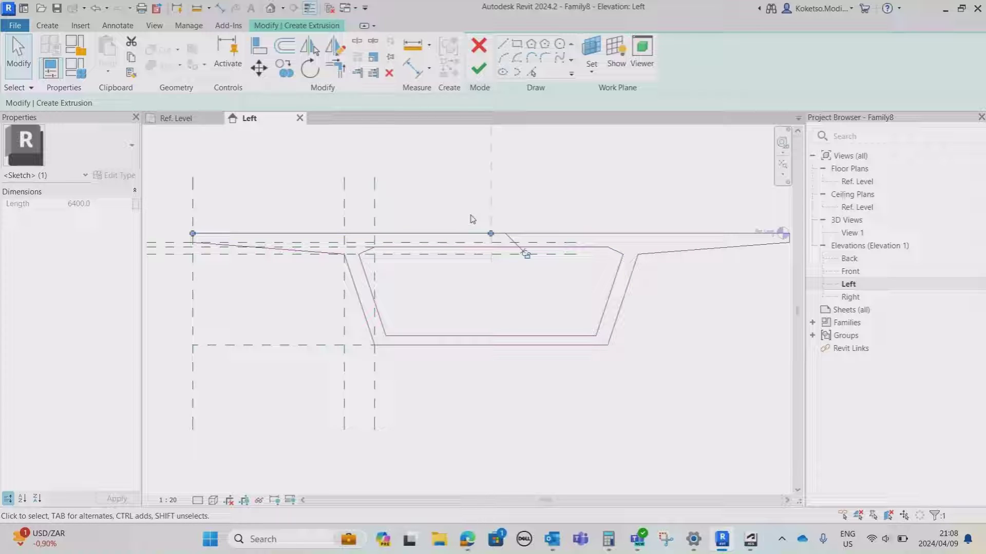
{"action": "middle_click_drag", "start_coordinate": [473, 220], "coordinate": [484, 222]}
{"action": "key", "text": "Delete"}
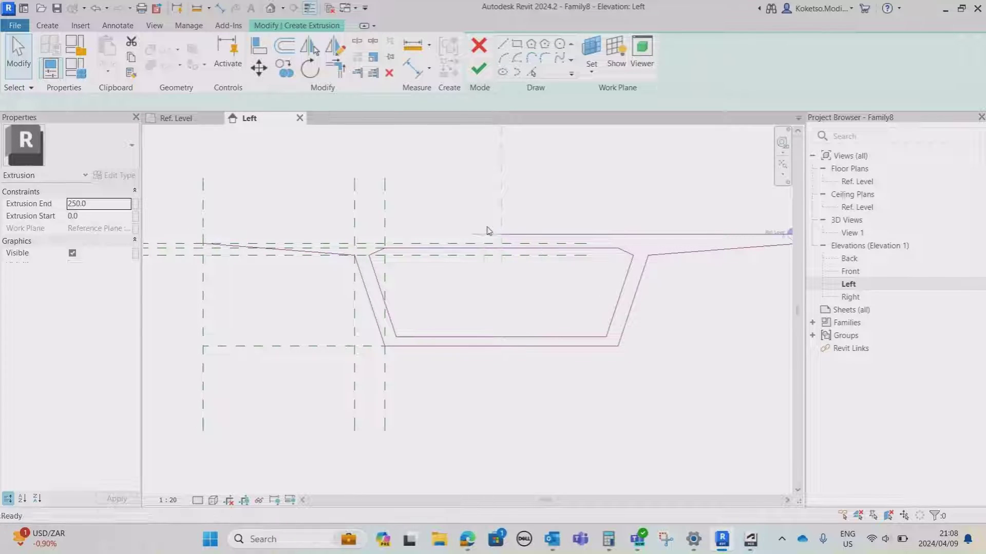
{"action": "left_click", "coordinate": [524, 238]}
{"action": "left_click_drag", "start_coordinate": [502, 235], "coordinate": [203, 234]}
{"action": "key", "text": "Escape"}
{"action": "scroll", "coordinate": [462, 249], "scroll_direction": "up", "scroll_amount": 1}
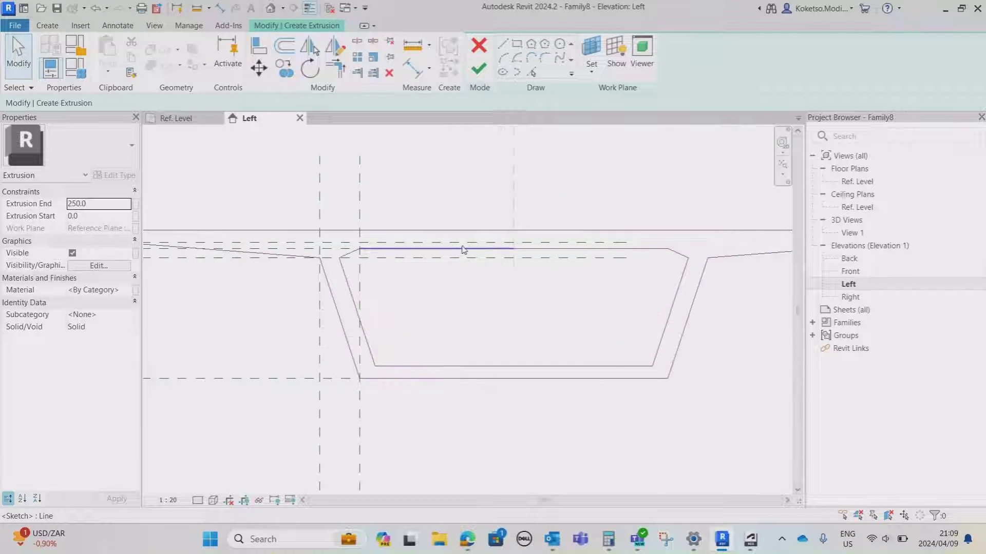
Step: Delete the left half of the inner top line and stretch the right half to the left haunch's upper end
{"action": "left_click", "coordinate": [465, 249]}
{"action": "key", "text": "Delete"}
{"action": "left_click", "coordinate": [519, 249]}
{"action": "left_click_drag", "start_coordinate": [515, 249], "coordinate": [359, 248]}
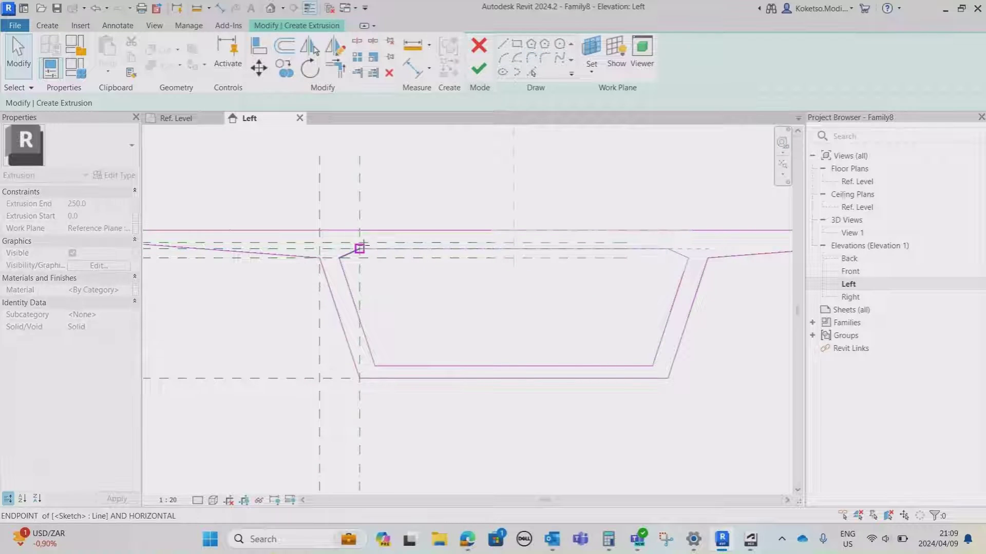
{"action": "left_click", "coordinate": [426, 329]}
Step: Delete the left half of the inner bottom line and stretch the right half to the left inner web's lower end
{"action": "left_click", "coordinate": [434, 366]}
{"action": "key", "text": "Delete"}
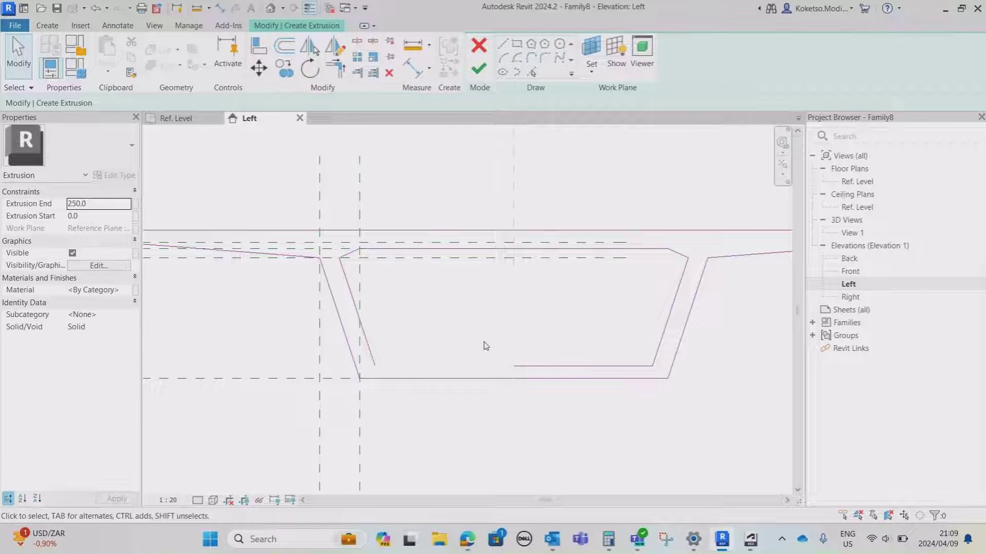
{"action": "left_click", "coordinate": [538, 366]}
{"action": "left_click_drag", "start_coordinate": [514, 367], "coordinate": [375, 366]}
Step: Delete the left half of the outer bottom line and try to stretch the right half to the left outer web's lower end
{"action": "left_click", "coordinate": [435, 381]}
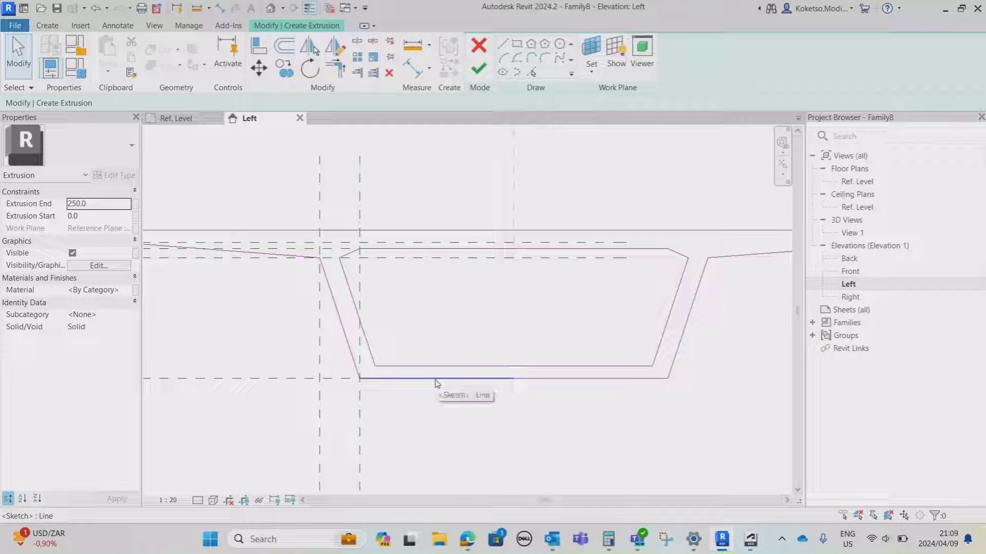
{"action": "left_click", "coordinate": [435, 383]}
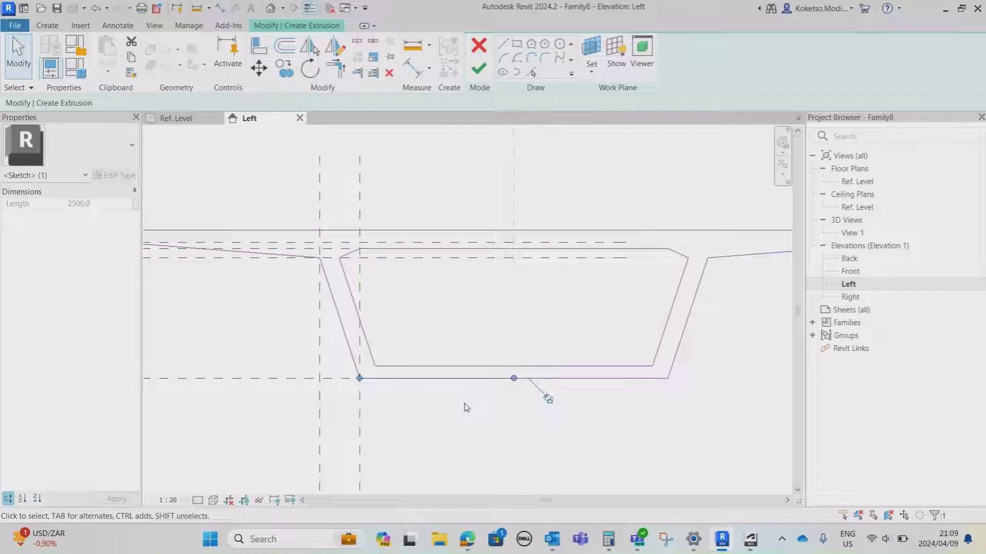
{"action": "key", "text": "Delete"}
{"action": "left_click", "coordinate": [512, 382]}
{"action": "left_click_drag", "start_coordinate": [514, 383], "coordinate": [359, 378]}
Step: Delete the three upper horizontal, the three left-hand vertical and the lower horizontal reference planes used for the profile layout
{"action": "scroll", "coordinate": [535, 335], "scroll_direction": "down", "scroll_amount": 2}
{"action": "scroll", "coordinate": [540, 333], "scroll_direction": "down", "scroll_amount": 2}
{"action": "scroll", "coordinate": [315, 202], "scroll_direction": "up", "scroll_amount": 2}
{"action": "left_click_drag", "start_coordinate": [315, 202], "coordinate": [253, 440]}
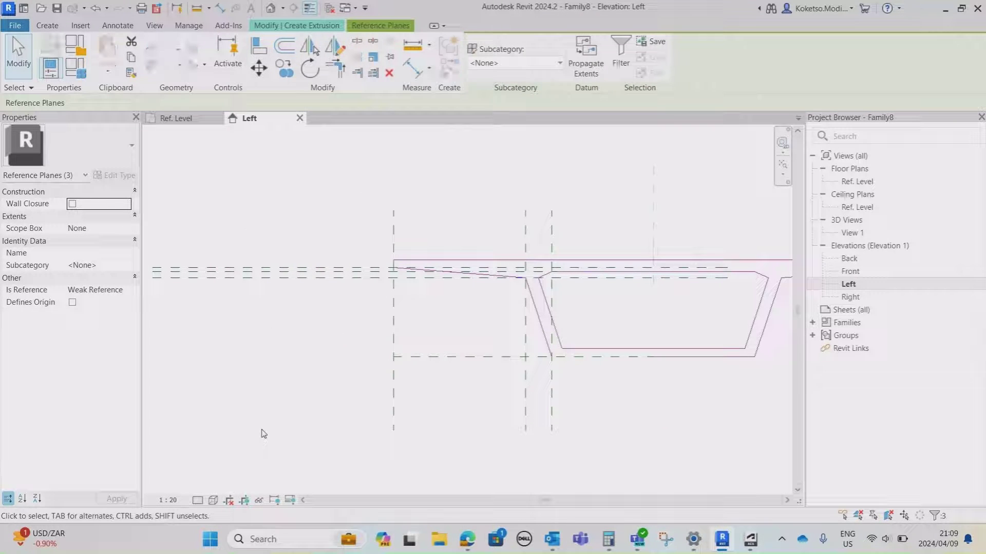
{"action": "key", "text": "Delete"}
{"action": "left_click_drag", "start_coordinate": [600, 202], "coordinate": [307, 243]}
{"action": "key", "text": "Delete"}
{"action": "scroll", "coordinate": [359, 268], "scroll_direction": "down", "scroll_amount": 2}
{"action": "scroll", "coordinate": [483, 297], "scroll_direction": "up", "scroll_amount": 1}
{"action": "left_click_drag", "start_coordinate": [405, 306], "coordinate": [379, 400]}
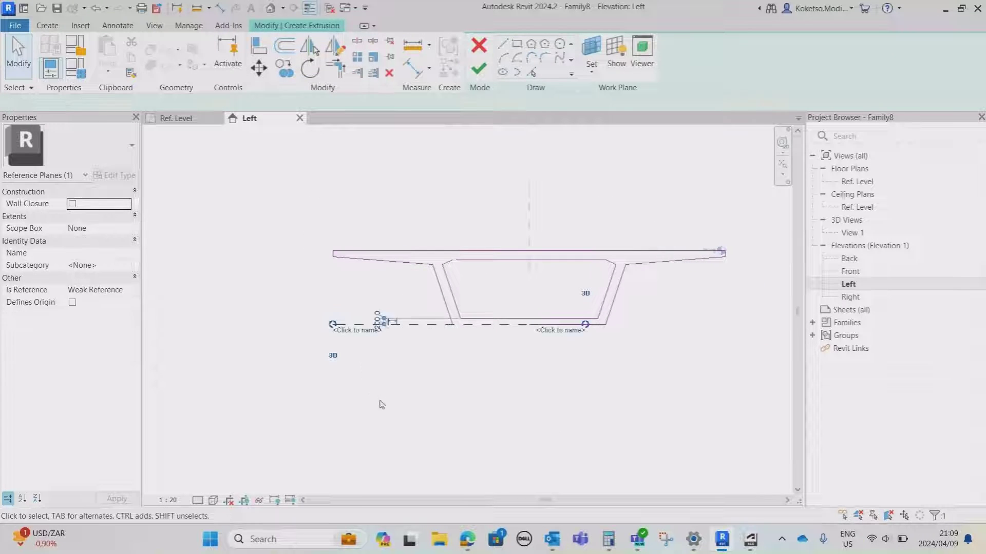
{"action": "key", "text": "Delete"}
Step: Close the profile's gaps by stretching the outer bottom line to the left outer web and the inner top line to the left haunch
{"action": "scroll", "coordinate": [499, 320], "scroll_direction": "up", "scroll_amount": 1}
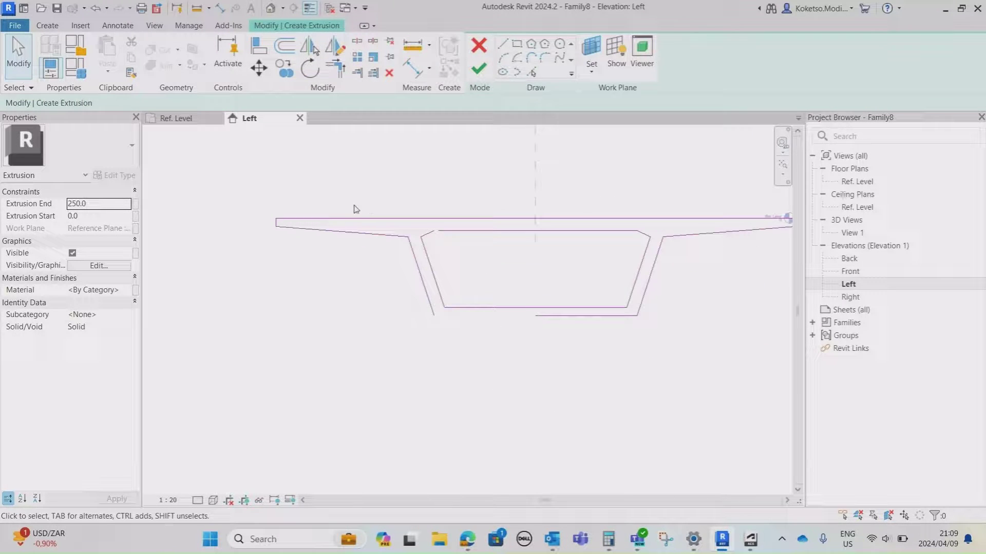
{"action": "left_click", "coordinate": [535, 315]}
{"action": "left_click_drag", "start_coordinate": [535, 315], "coordinate": [434, 316]}
{"action": "scroll", "coordinate": [434, 234], "scroll_direction": "up", "scroll_amount": 2}
{"action": "left_click", "coordinate": [352, 260]}
{"action": "left_click_drag", "start_coordinate": [341, 260], "coordinate": [336, 260]}
{"action": "scroll", "coordinate": [335, 260], "scroll_direction": "down", "scroll_amount": 2}
{"action": "scroll", "coordinate": [403, 303], "scroll_direction": "up", "scroll_amount": 1}
{"action": "middle_click_drag", "start_coordinate": [471, 307], "coordinate": [551, 309]}
{"action": "scroll", "coordinate": [550, 290], "scroll_direction": "up", "scroll_amount": 4}
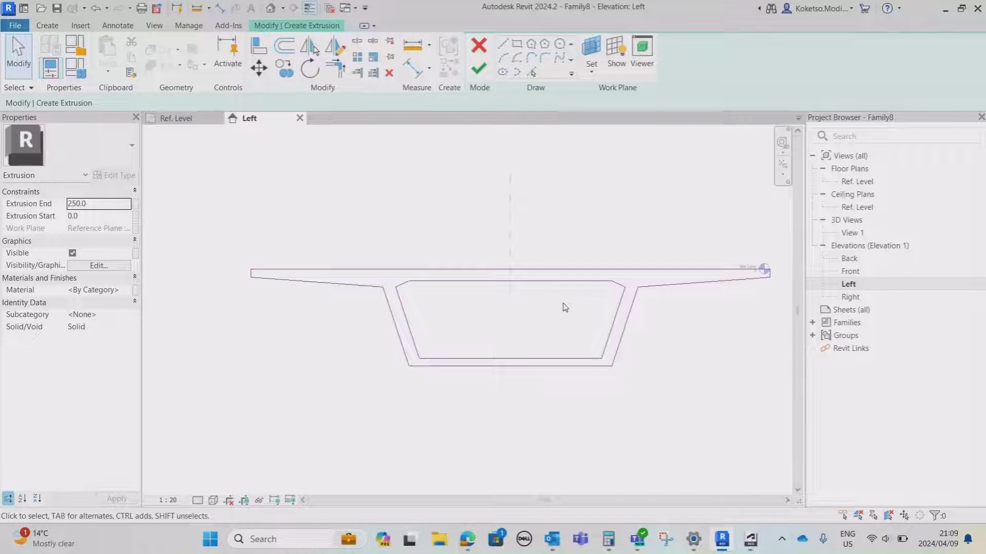
Step: Assign the Concrete - Cast-in-Place Concrete material to the extrusion and finish its sketch
{"action": "mouse_move", "coordinate": [570, 323]}
{"action": "middle_mouse_down"}
{"action": "mouse_move", "coordinate": [536, 293]}
{"action": "mouse_move", "coordinate": [565, 314]}
{"action": "mouse_move", "coordinate": [540, 306]}
{"action": "middle_mouse_up"}
{"action": "scroll", "coordinate": [552, 310], "scroll_direction": "down", "scroll_amount": 1}
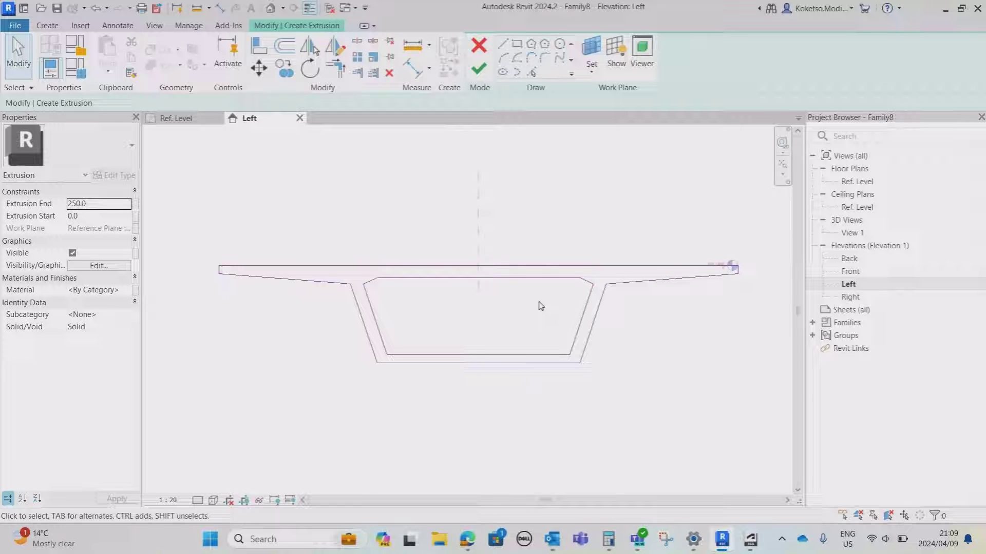
{"action": "middle_click_drag", "start_coordinate": [452, 290], "coordinate": [462, 316]}
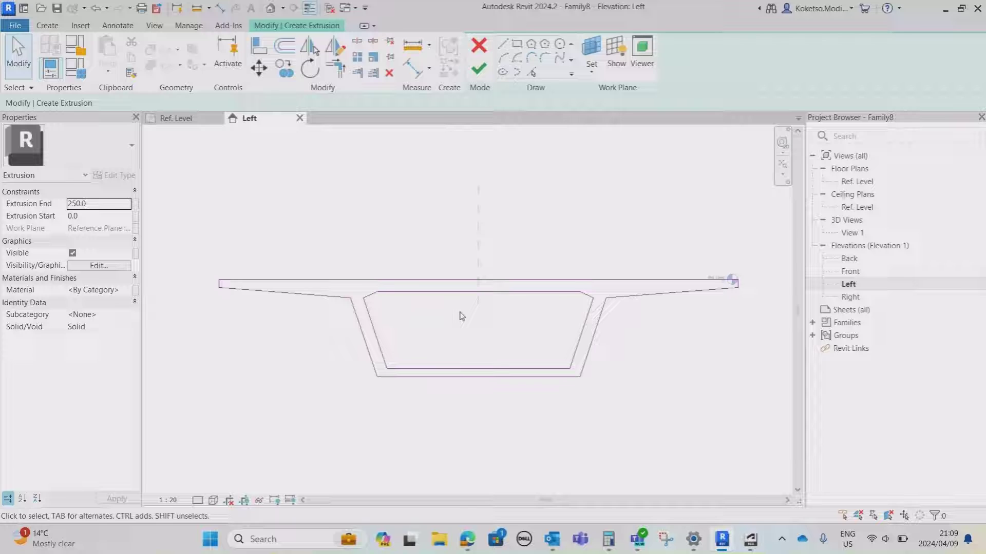
{"action": "left_click", "coordinate": [127, 290]}
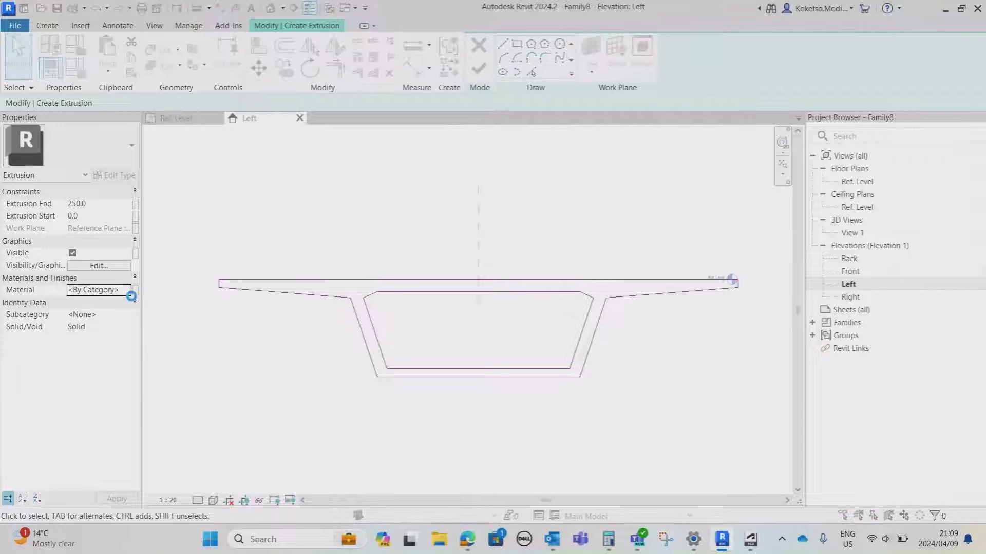
{"action": "left_click", "coordinate": [133, 289]}
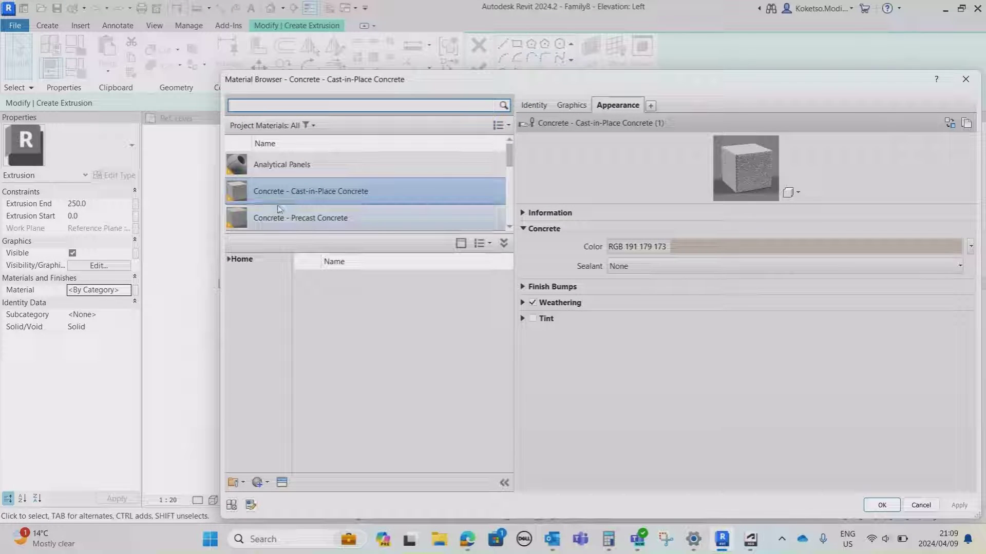
{"action": "left_click", "coordinate": [882, 506]}
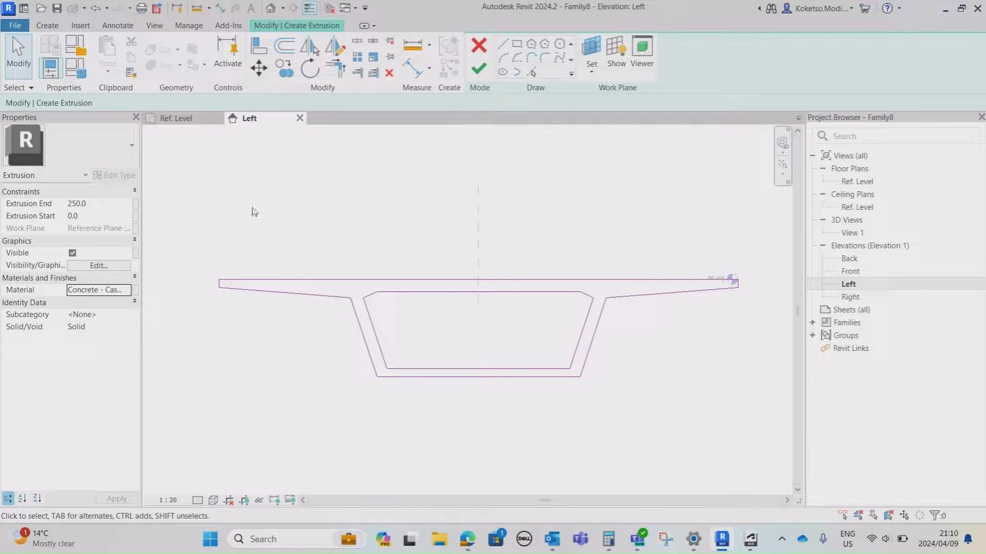
{"action": "left_click", "coordinate": [478, 68]}
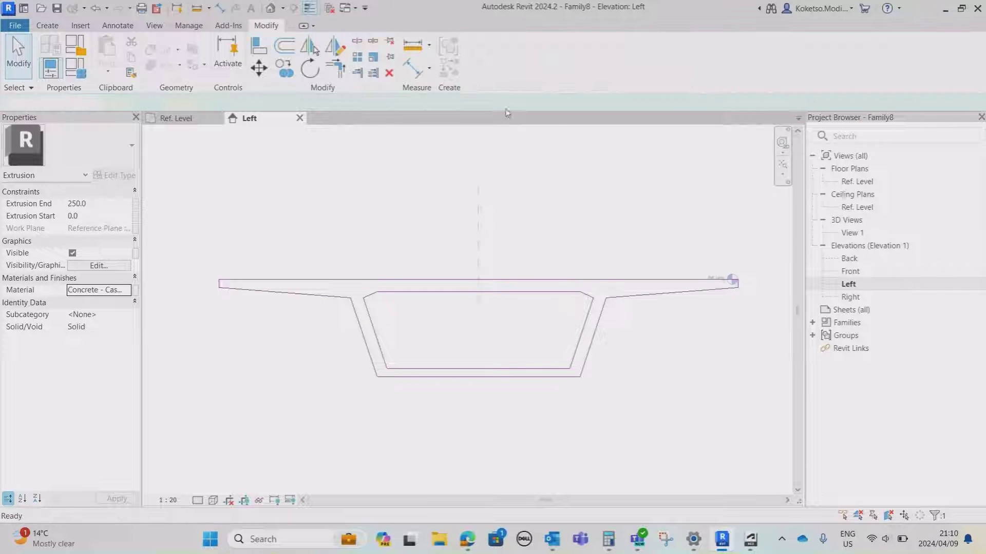
Step: In the Ref. Level plan, stretch the extrusion's side faces to the left-hand reference planes for a 3000 mm depth and lock them
{"action": "double_click", "coordinate": [850, 184]}
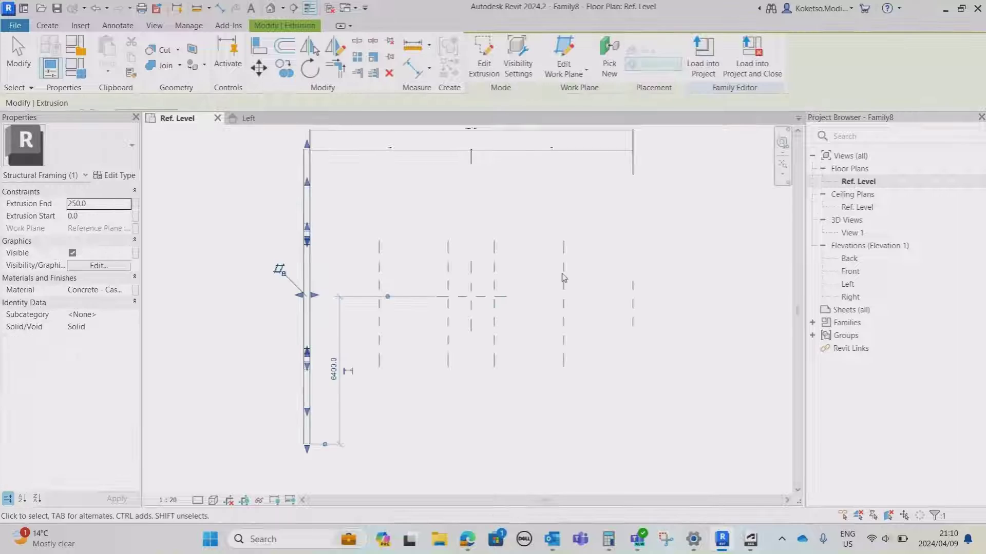
{"action": "left_click_drag", "start_coordinate": [313, 294], "coordinate": [423, 289]}
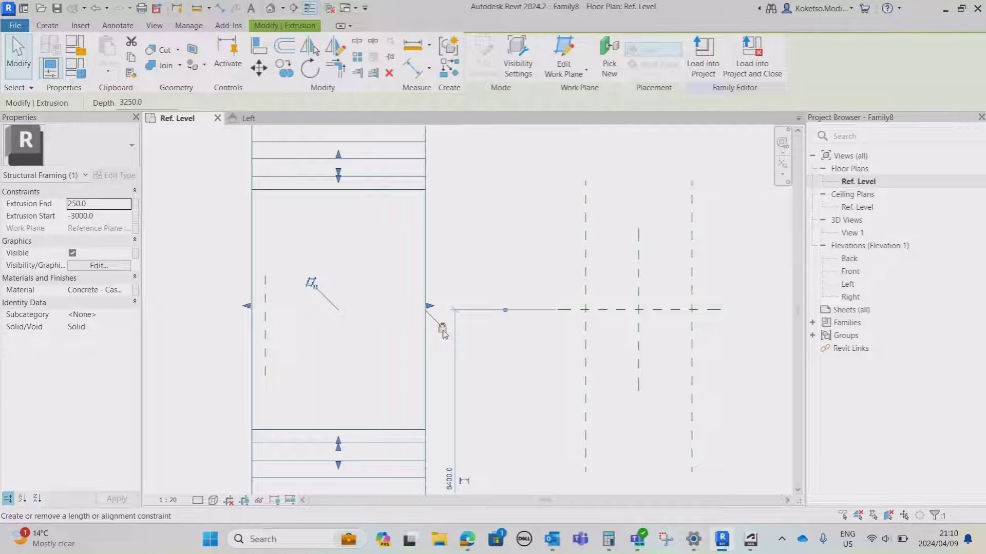
{"action": "left_click_drag", "start_coordinate": [246, 308], "coordinate": [261, 309]}
{"action": "left_click", "coordinate": [247, 292]}
{"action": "left_click", "coordinate": [355, 285]}
{"action": "scroll", "coordinate": [355, 285], "scroll_direction": "down", "scroll_amount": 2}
{"action": "middle_click_drag", "start_coordinate": [415, 309], "coordinate": [422, 314]}
{"action": "scroll", "coordinate": [412, 305], "scroll_direction": "down", "scroll_amount": 2}
{"action": "scroll", "coordinate": [393, 306], "scroll_direction": "up", "scroll_amount": 1}
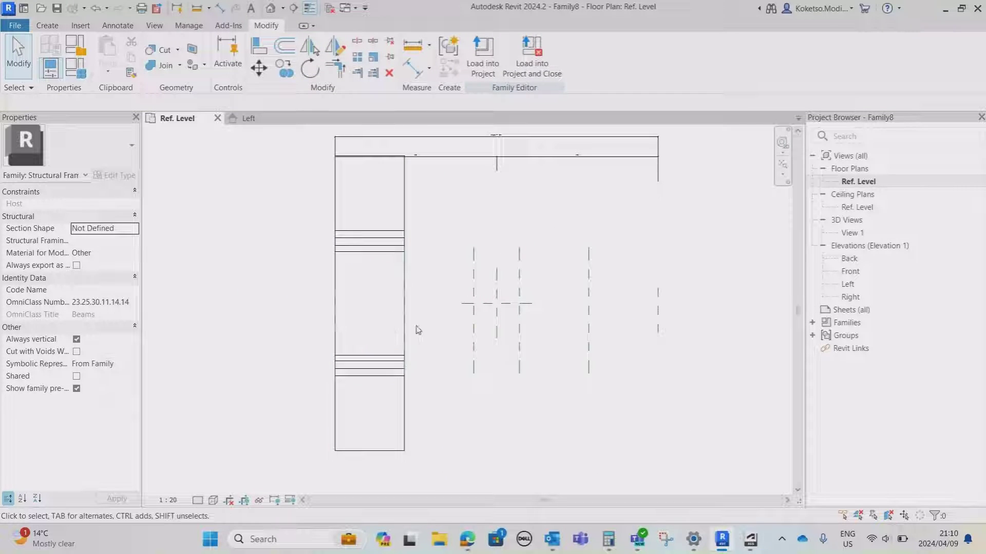
Step: Mirror a copy of the 3000 mm girder extrusion about the vertical centre reference plane
{"action": "scroll", "coordinate": [401, 285], "scroll_direction": "up", "scroll_amount": 1}
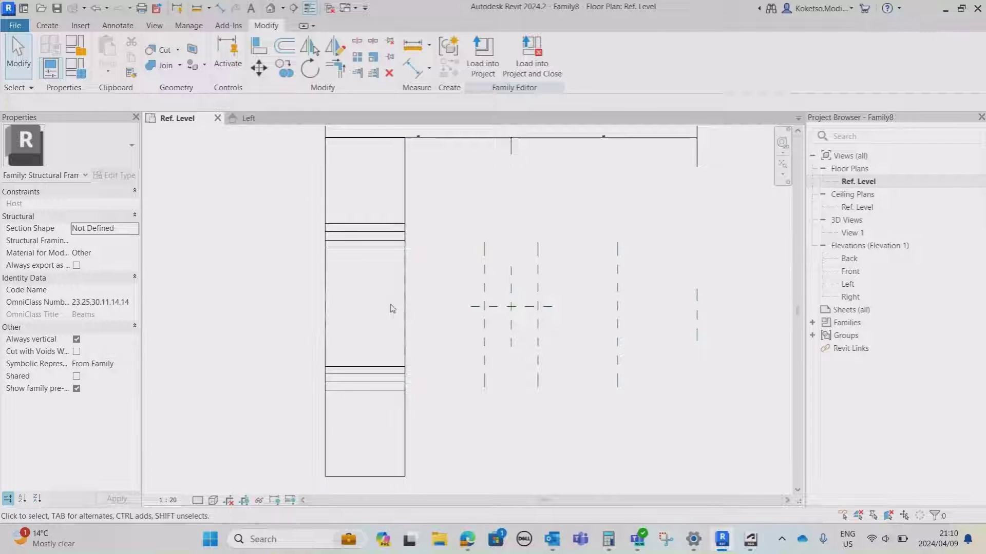
{"action": "scroll", "coordinate": [405, 303], "scroll_direction": "down", "scroll_amount": 1}
{"action": "middle_click_drag", "start_coordinate": [418, 308], "coordinate": [392, 315]}
{"action": "left_click", "coordinate": [380, 267]}
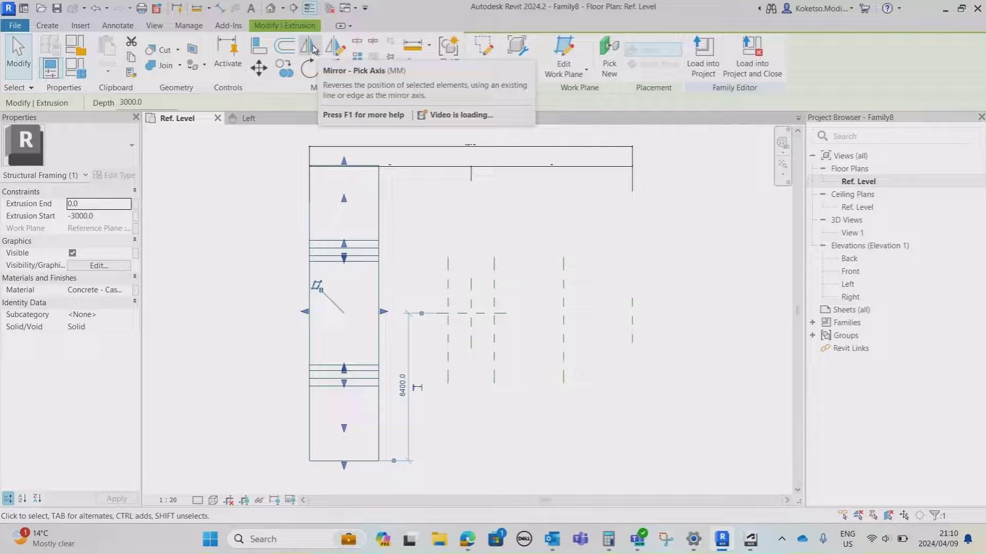
{"action": "left_click", "coordinate": [311, 47]}
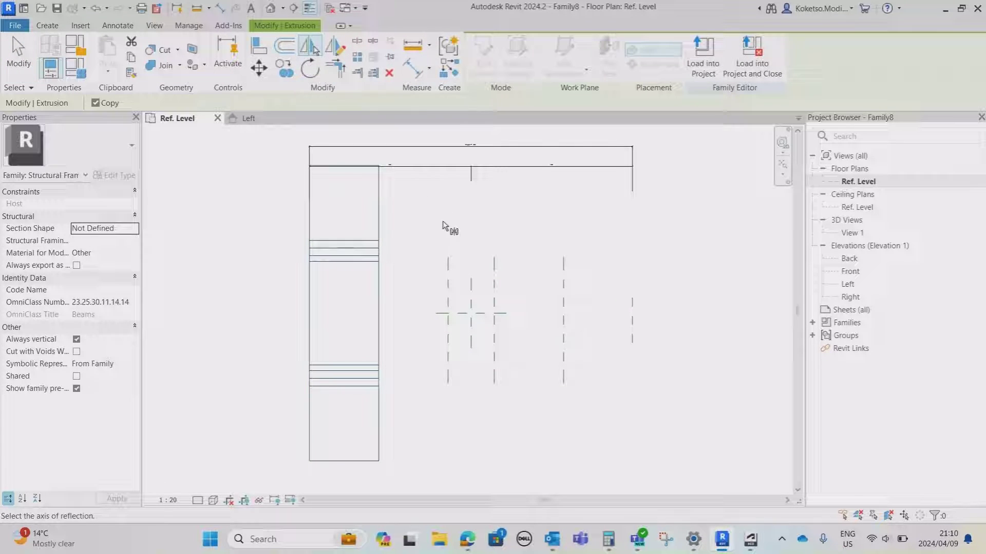
{"action": "left_click", "coordinate": [471, 288]}
{"action": "scroll", "coordinate": [638, 329], "scroll_direction": "up", "scroll_amount": 2}
{"action": "left_click", "coordinate": [645, 334]}
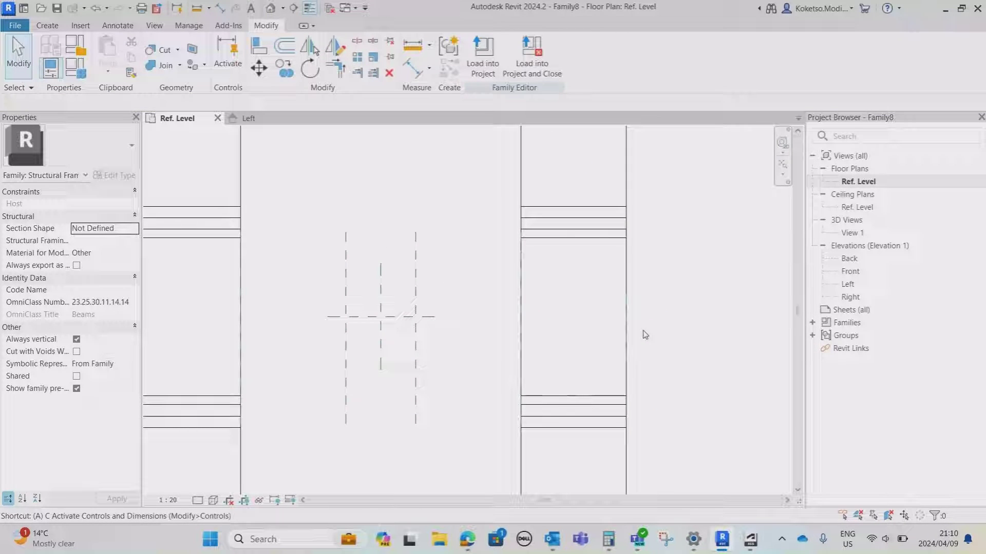
Step: Align the mirrored extrusion's outer and inner faces with the two right-hand vertical reference planes
{"action": "key", "text": "a"}
{"action": "key", "text": "l"}
{"action": "scroll", "coordinate": [648, 339], "scroll_direction": "down", "scroll_amount": 1}
{"action": "scroll", "coordinate": [647, 354], "scroll_direction": "up", "scroll_amount": 1}
{"action": "left_click", "coordinate": [632, 349]}
{"action": "left_click", "coordinate": [633, 335]}
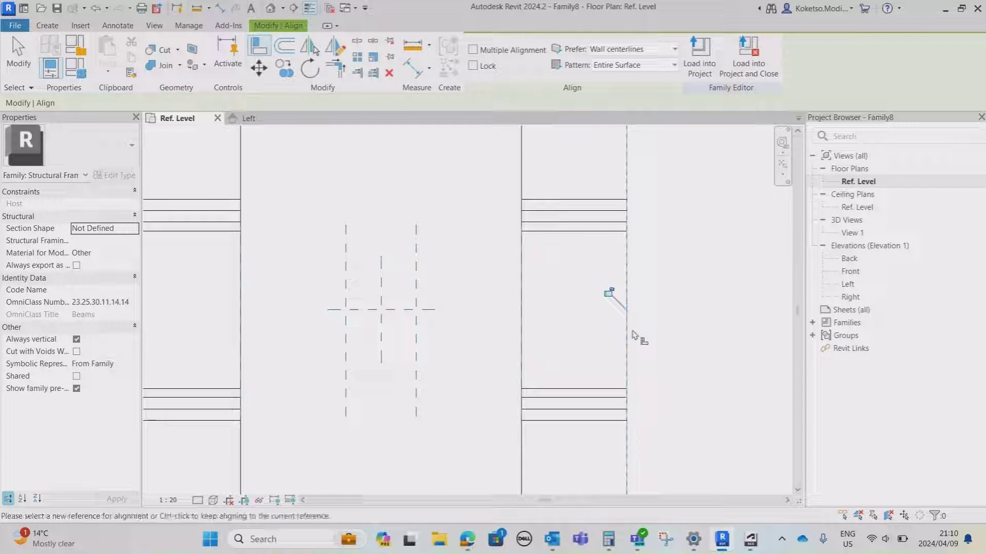
{"action": "left_click", "coordinate": [524, 317]}
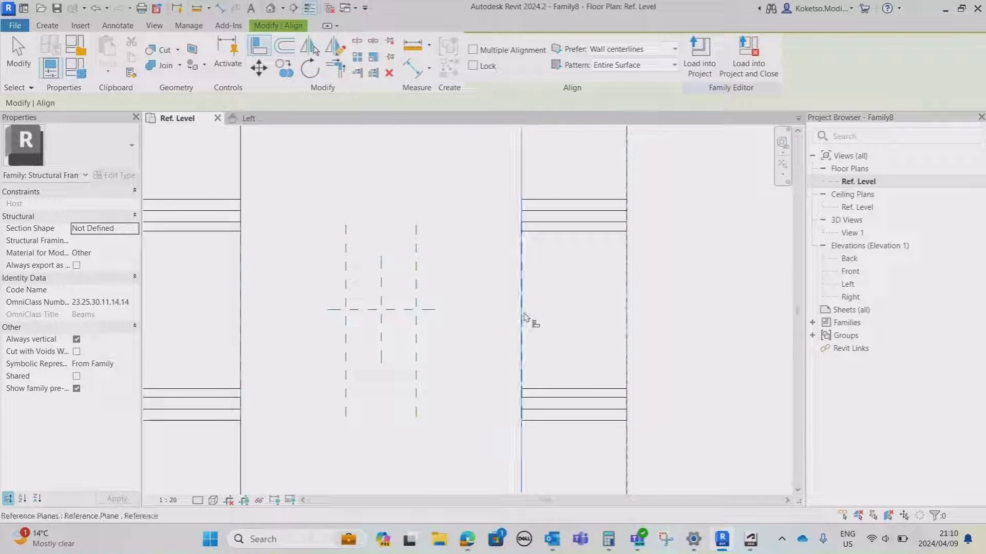
{"action": "left_click", "coordinate": [524, 317]}
{"action": "scroll", "coordinate": [706, 258], "scroll_direction": "down", "scroll_amount": 2}
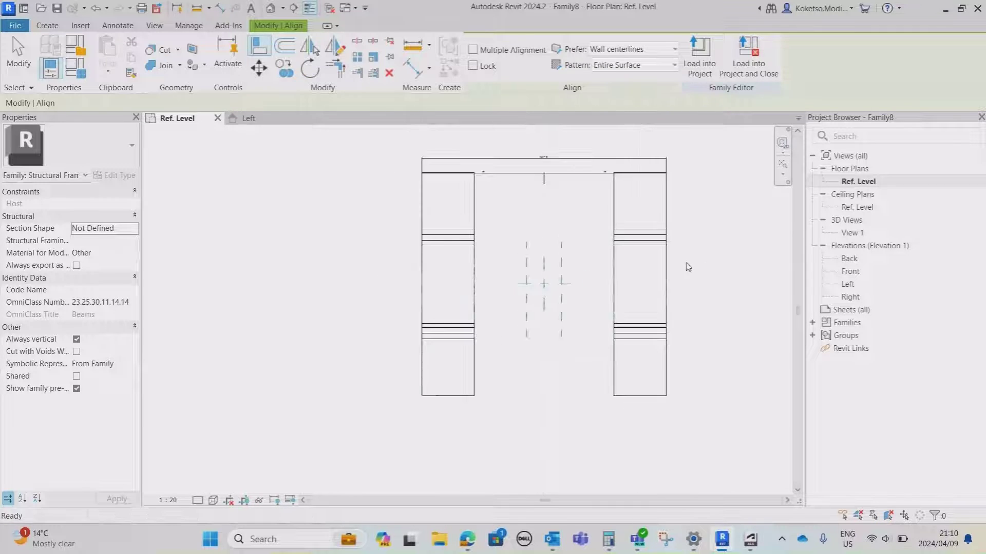
{"action": "key", "text": "Escape"}
Step: Open the default 3D view, set Fine detail with a surface-filled visual style, and inspect both girder segments from several sides
{"action": "left_click", "coordinate": [271, 8]}
{"action": "middle_click_drag", "start_coordinate": [590, 256], "coordinate": [566, 425], "text": "shift"}
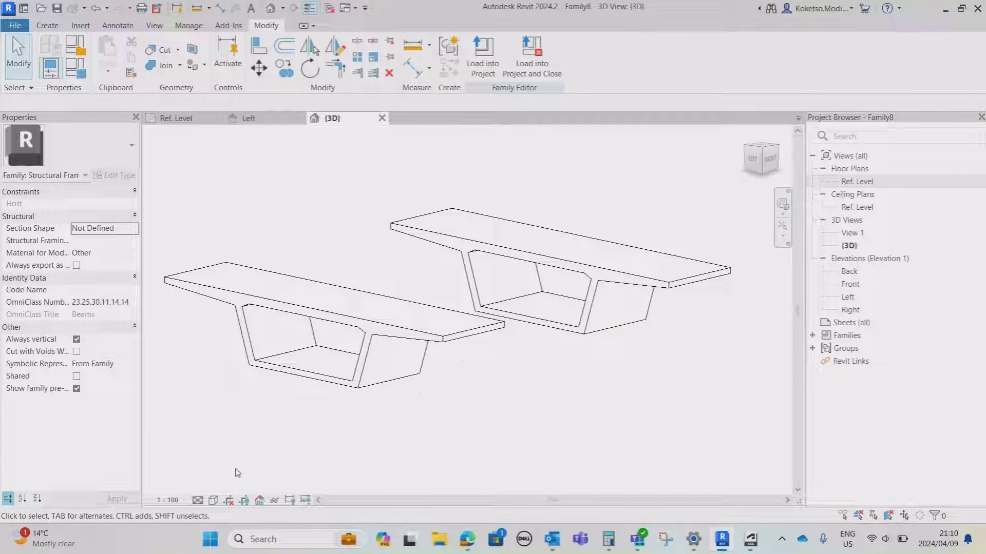
{"action": "left_click", "coordinate": [199, 501]}
{"action": "left_click", "coordinate": [208, 488]}
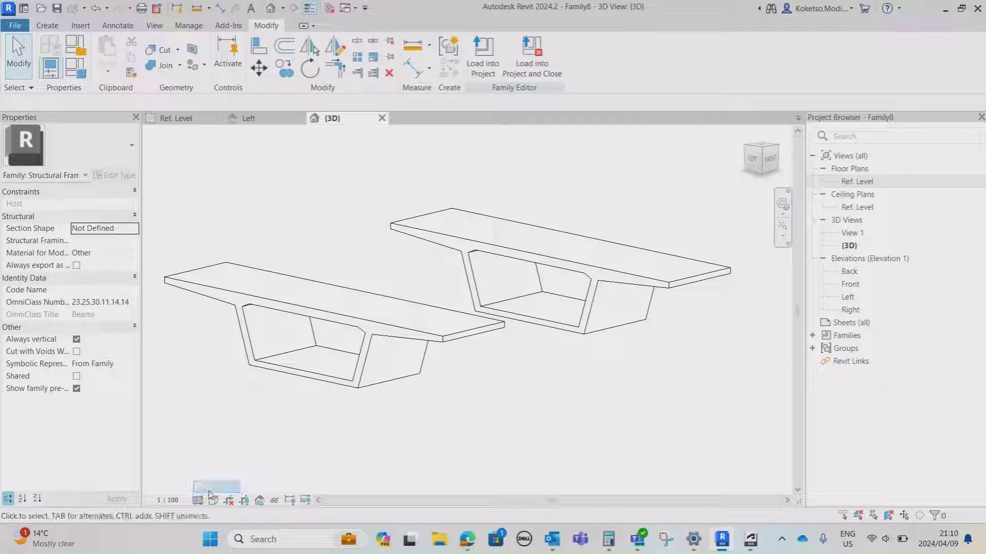
{"action": "left_click", "coordinate": [213, 501]}
{"action": "left_click", "coordinate": [226, 488]}
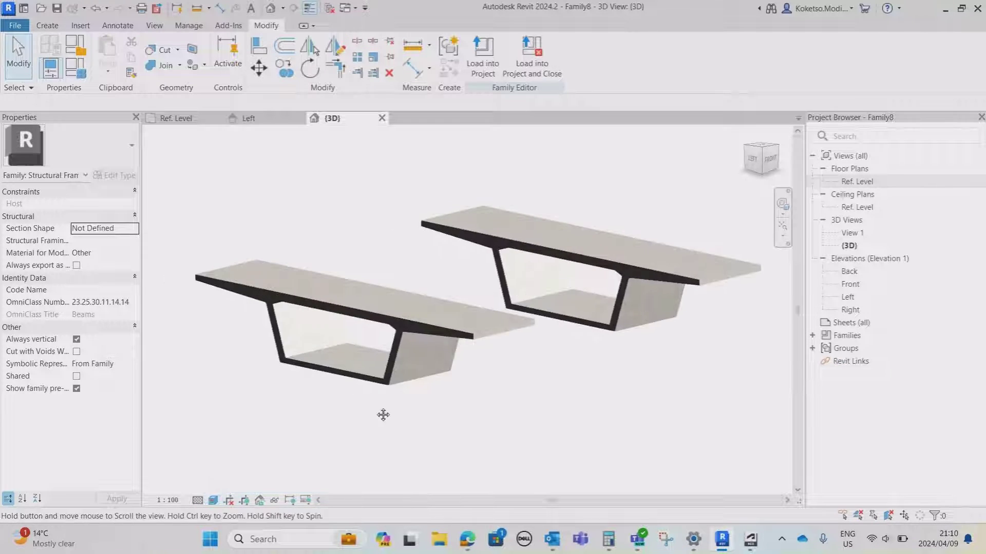
{"action": "mouse_move", "coordinate": [402, 414]}
{"action": "middle_mouse_down", "text": "shift"}
{"action": "mouse_move", "coordinate": [627, 357]}
{"action": "mouse_move", "coordinate": [638, 379]}
{"action": "middle_mouse_up", "text": "shift"}
{"action": "scroll", "coordinate": [340, 356], "scroll_direction": "up", "scroll_amount": 1}
{"action": "middle_click_drag", "start_coordinate": [341, 358], "coordinate": [385, 308]}
{"action": "scroll", "coordinate": [396, 323], "scroll_direction": "up", "scroll_amount": 1}
{"action": "scroll", "coordinate": [395, 347], "scroll_direction": "down", "scroll_amount": 2}
{"action": "middle_click_drag", "start_coordinate": [393, 343], "coordinate": [303, 338], "text": "shift"}
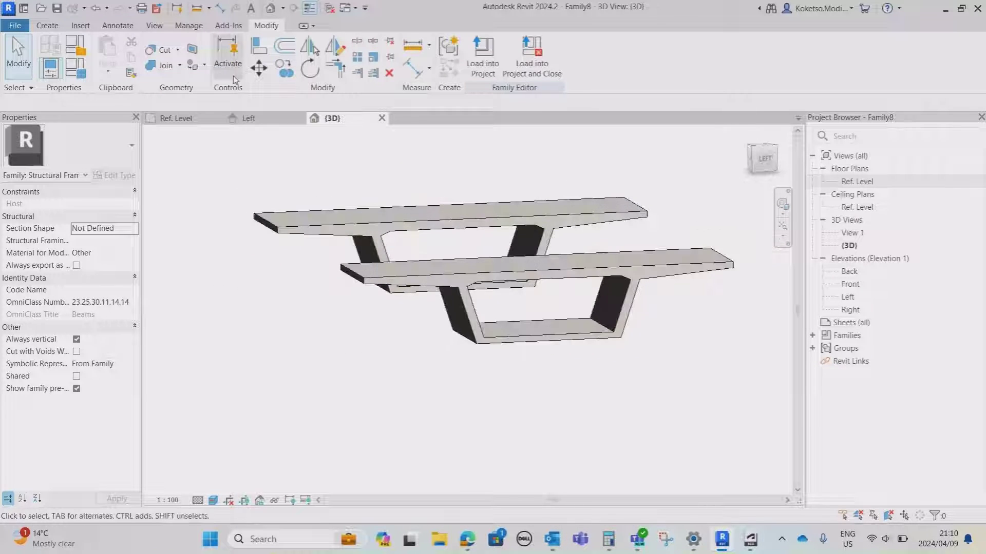
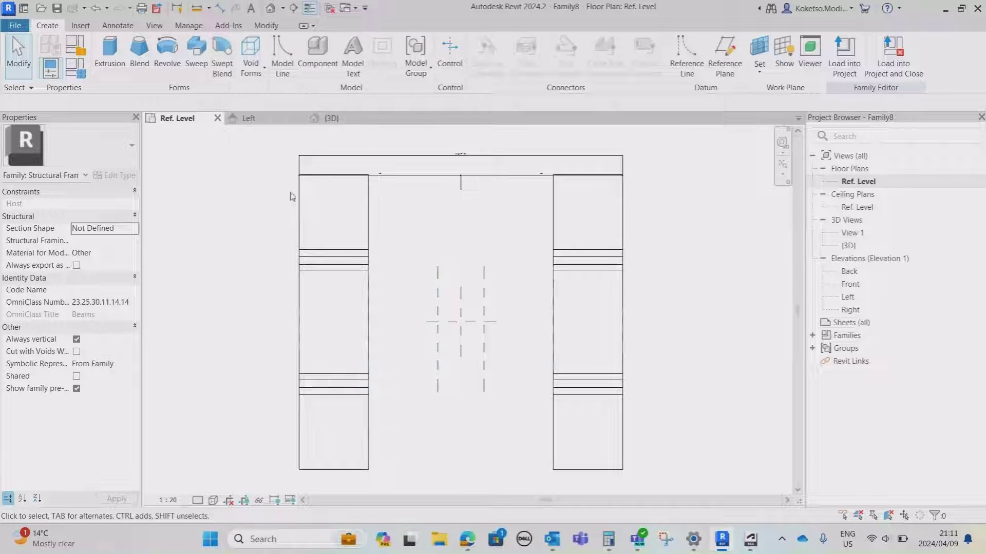
{"action": "scroll", "coordinate": [395, 337], "scroll_direction": "up", "scroll_amount": 1}
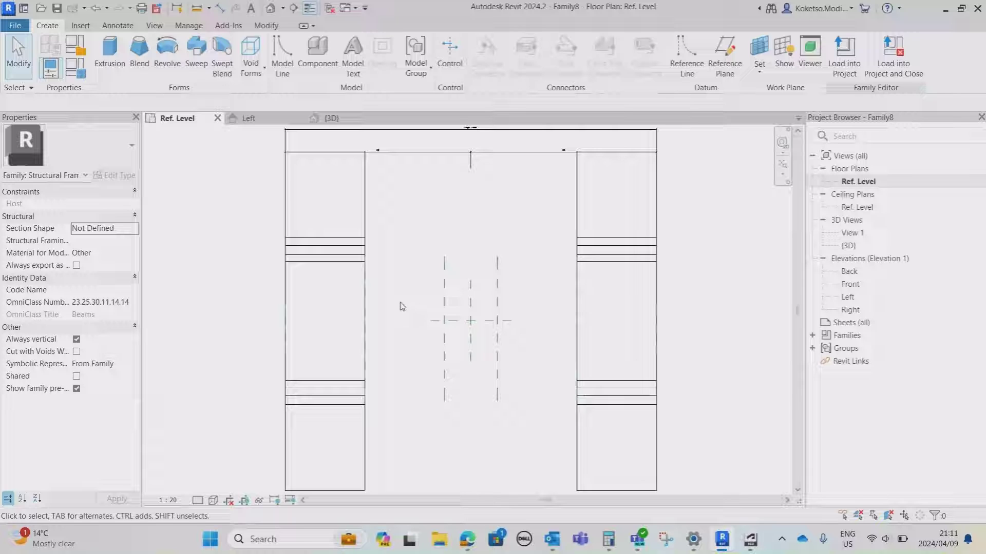
{"action": "scroll", "coordinate": [392, 264], "scroll_direction": "down", "scroll_amount": 1}
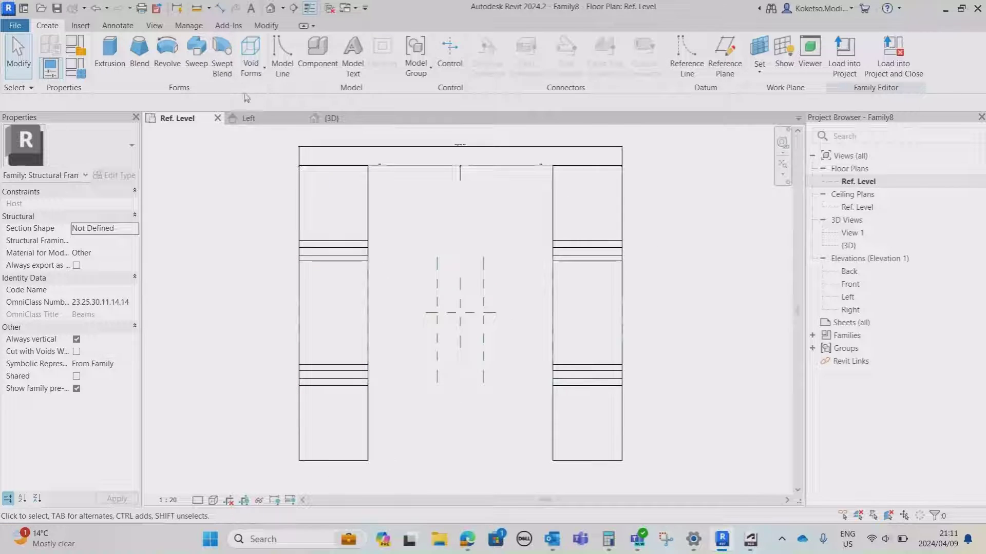
Step: Start a swept blend and sketch its 3000 mm path from the left-hand extrusion's inner face midpoint to the next vertical reference plane
{"action": "left_click", "coordinate": [232, 69]}
{"action": "scroll", "coordinate": [378, 271], "scroll_direction": "up", "scroll_amount": 1}
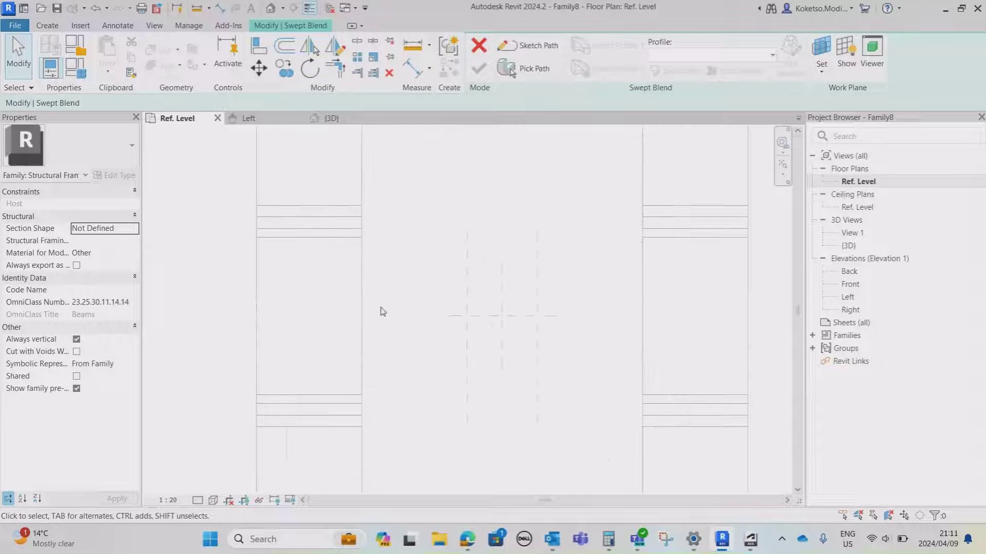
{"action": "left_click", "coordinate": [529, 46]}
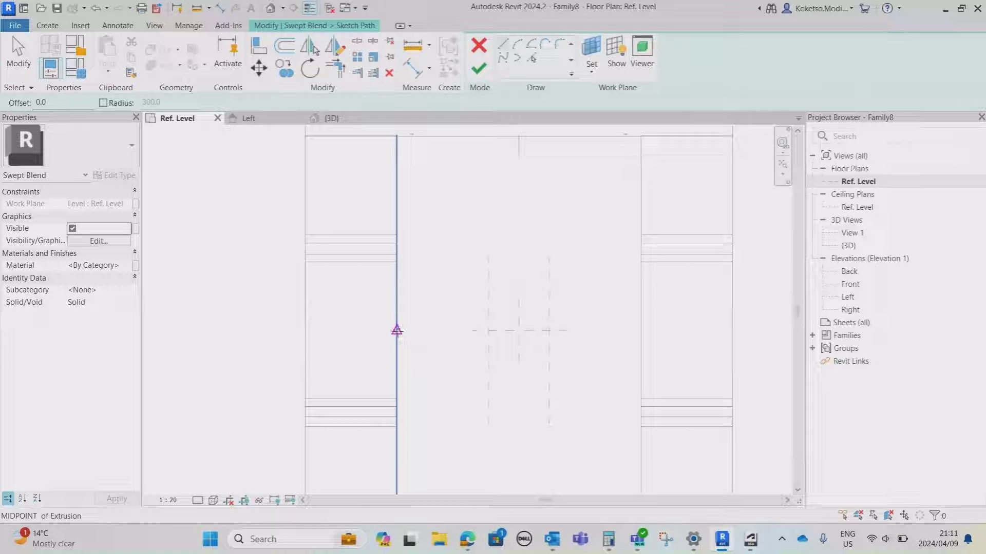
{"action": "left_click", "coordinate": [396, 330]}
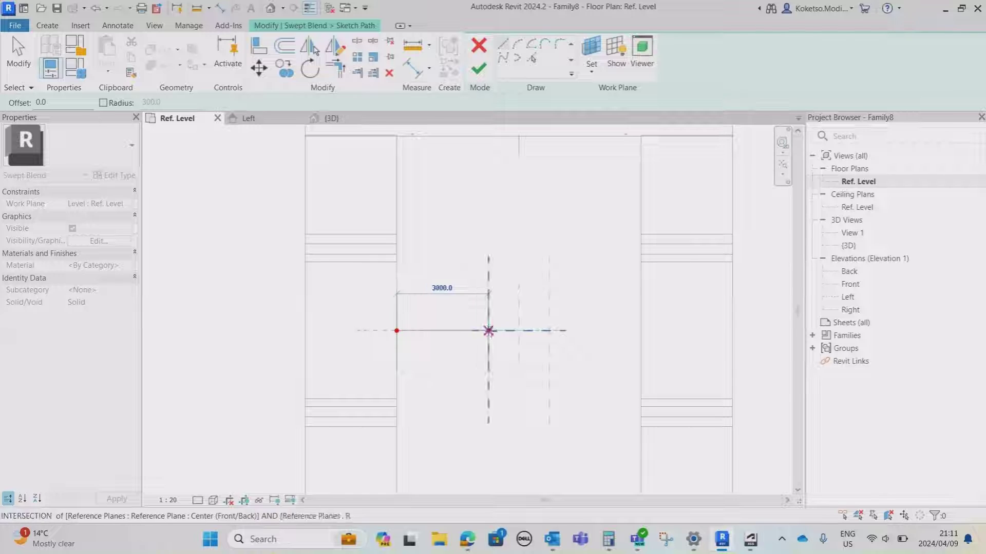
{"action": "left_click", "coordinate": [488, 330]}
{"action": "key", "text": "Escape"}
{"action": "key", "text": "Escape"}
{"action": "scroll", "coordinate": [406, 364], "scroll_direction": "up", "scroll_amount": 3}
{"action": "left_click", "coordinate": [396, 301]}
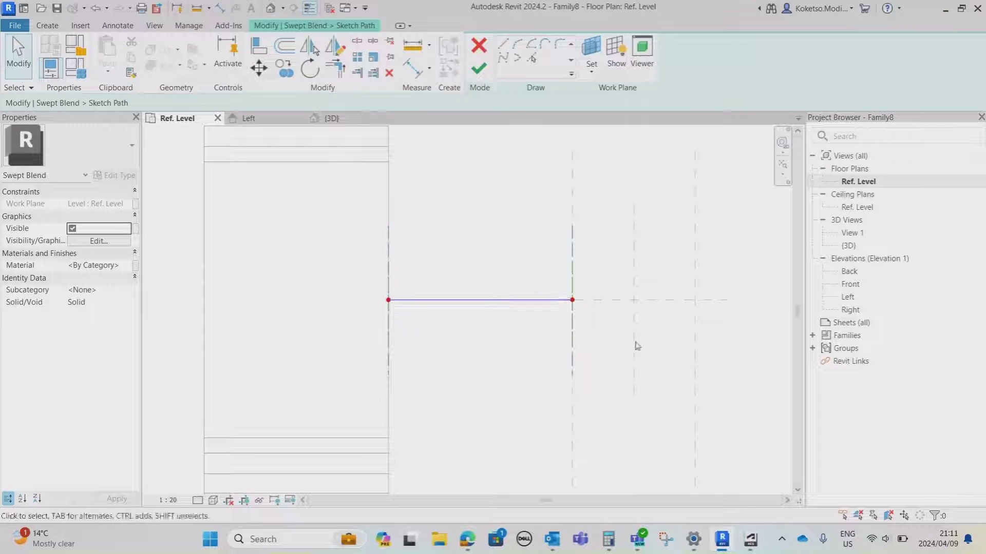
{"action": "scroll", "coordinate": [517, 257], "scroll_direction": "down", "scroll_amount": 3}
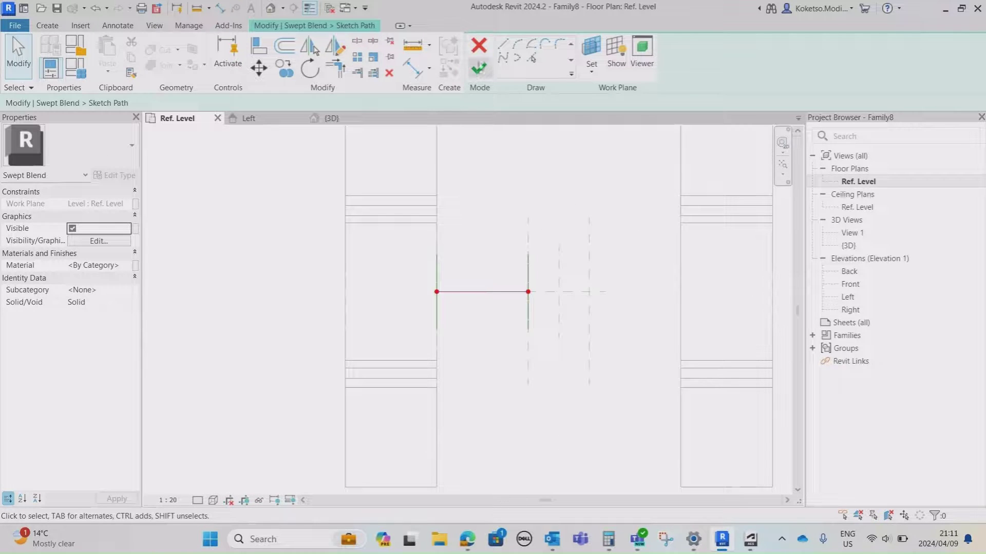
{"action": "left_click", "coordinate": [479, 69]}
{"action": "scroll", "coordinate": [521, 235], "scroll_direction": "down", "scroll_amount": 2}
{"action": "scroll", "coordinate": [514, 246], "scroll_direction": "up", "scroll_amount": 1}
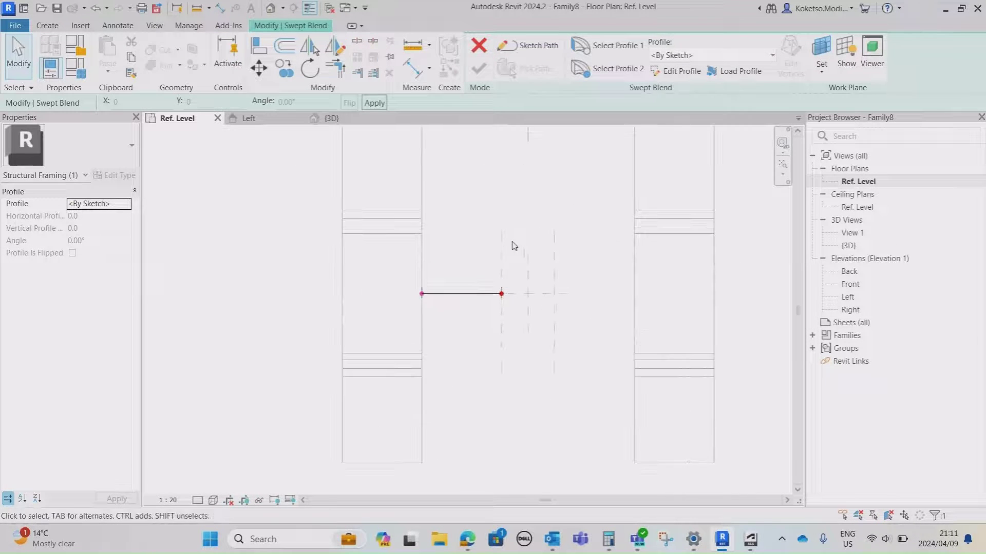
Step: In the Left elevation, create the swept blend's first profile by picking the girder's whole outer outline as a chain
{"action": "left_click", "coordinate": [670, 74]}
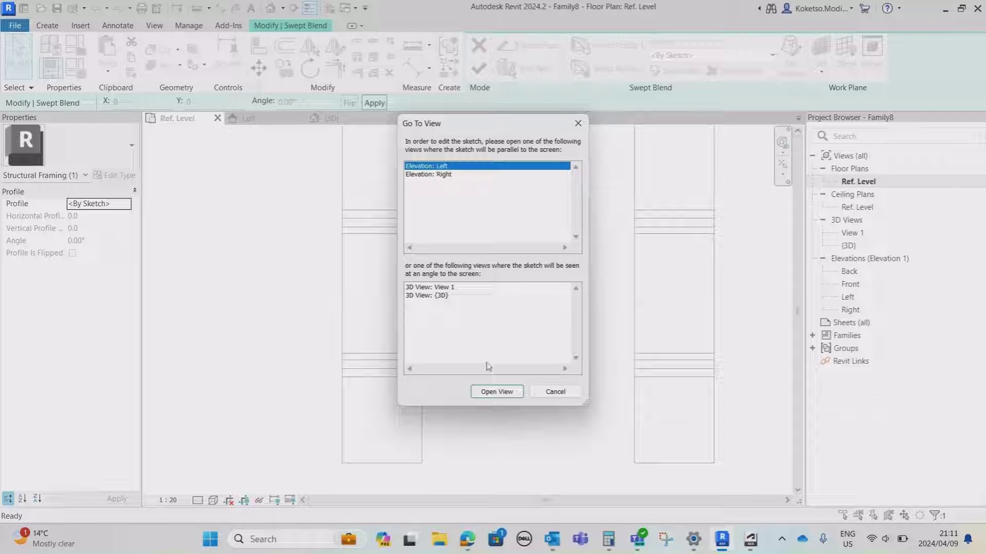
{"action": "left_click", "coordinate": [492, 392]}
{"action": "scroll", "coordinate": [470, 323], "scroll_direction": "up", "scroll_amount": 2}
{"action": "scroll", "coordinate": [503, 312], "scroll_direction": "down", "scroll_amount": 2}
{"action": "scroll", "coordinate": [339, 312], "scroll_direction": "up", "scroll_amount": 2}
{"action": "scroll", "coordinate": [392, 298], "scroll_direction": "down", "scroll_amount": 1}
{"action": "scroll", "coordinate": [292, 299], "scroll_direction": "up", "scroll_amount": 1}
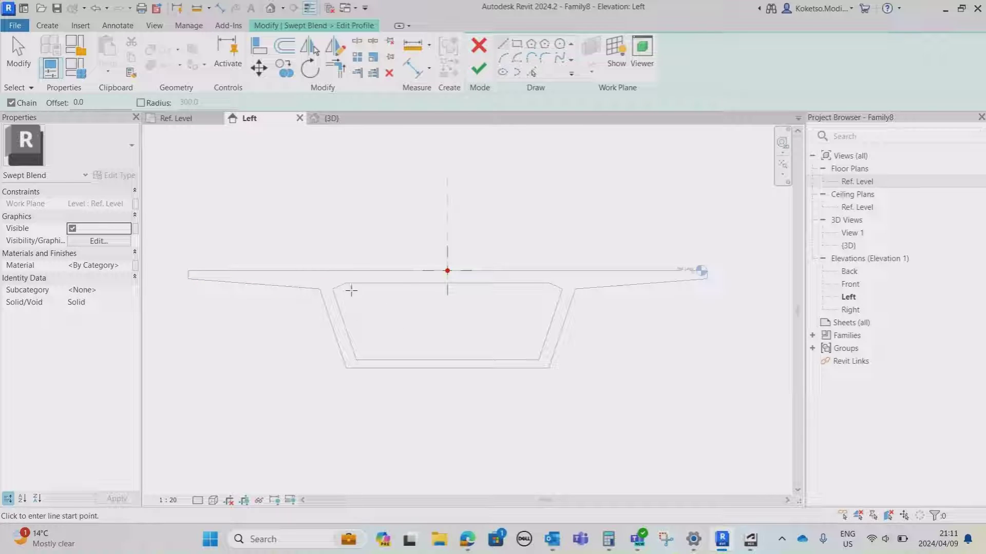
{"action": "middle_click_drag", "start_coordinate": [406, 308], "coordinate": [411, 306]}
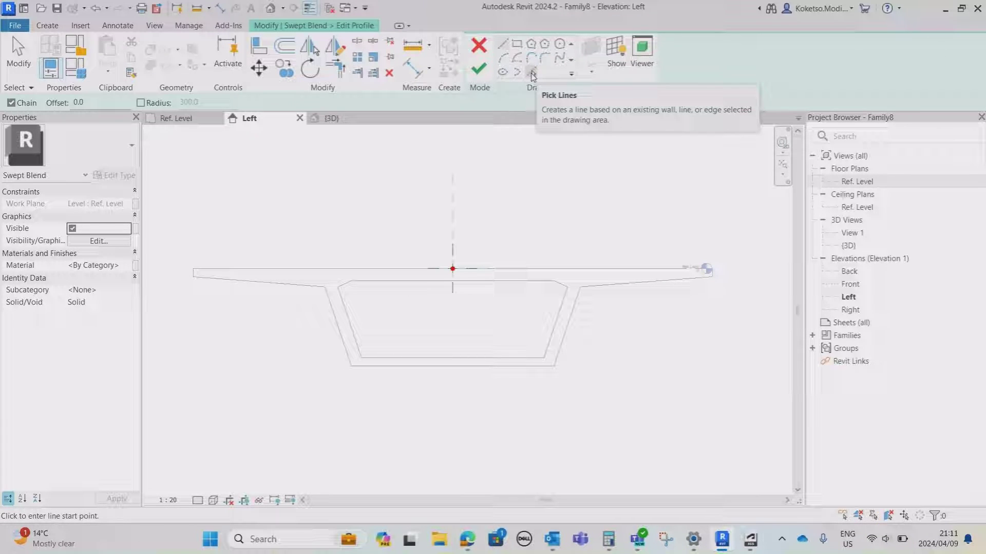
{"action": "left_click", "coordinate": [533, 76]}
{"action": "middle_click_drag", "start_coordinate": [612, 302], "coordinate": [649, 295]}
{"action": "middle_click_drag", "start_coordinate": [600, 321], "coordinate": [598, 308]}
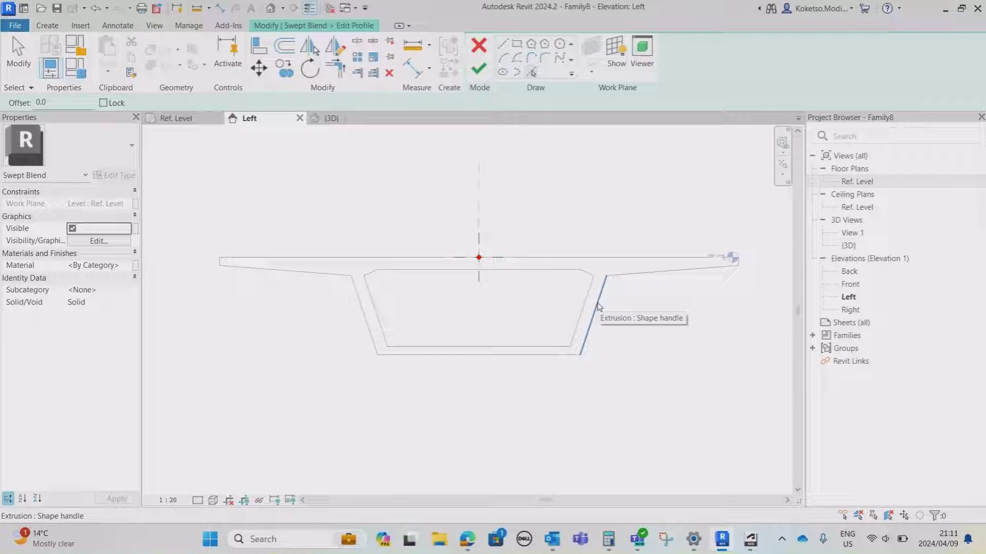
{"action": "key", "text": "Tab"}
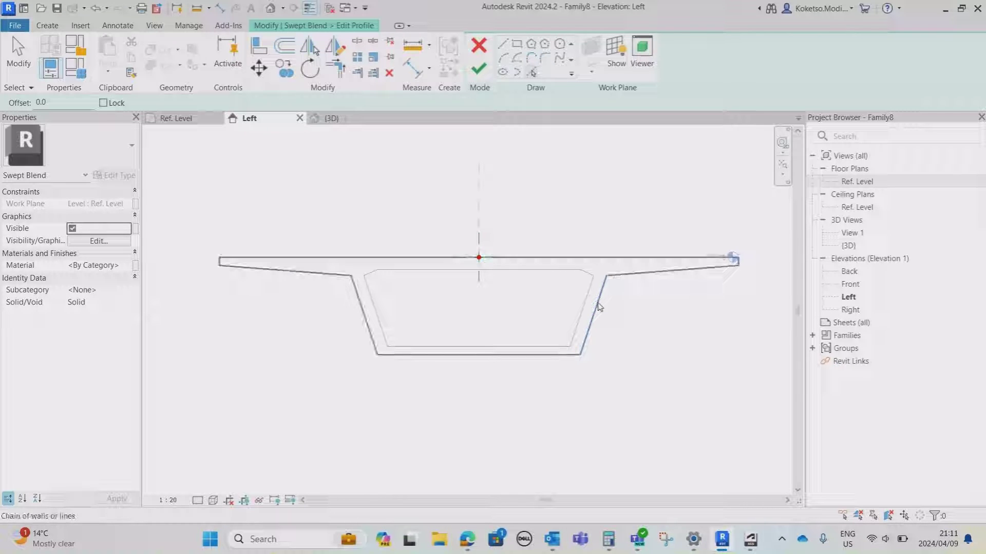
{"action": "left_click", "coordinate": [598, 307]}
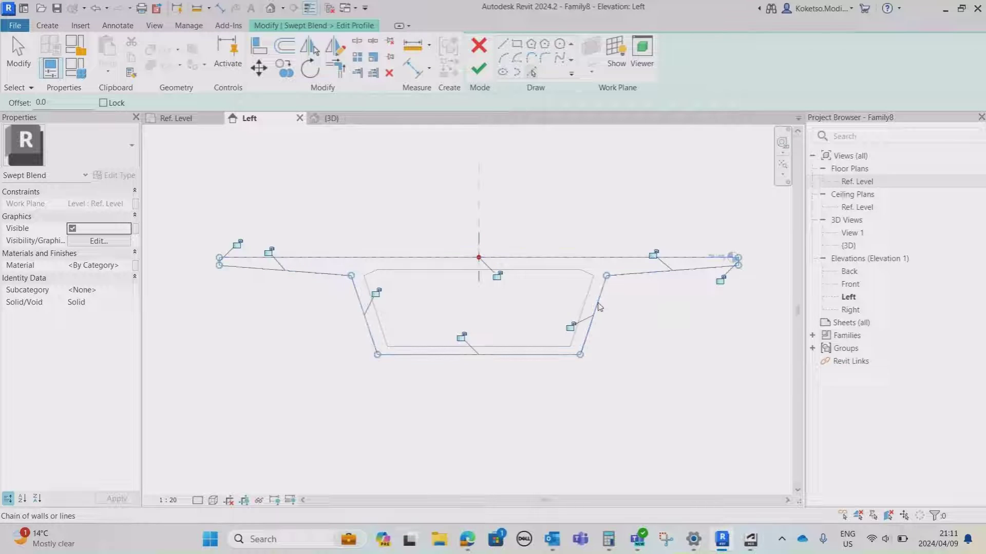
{"action": "key", "text": "Escape"}
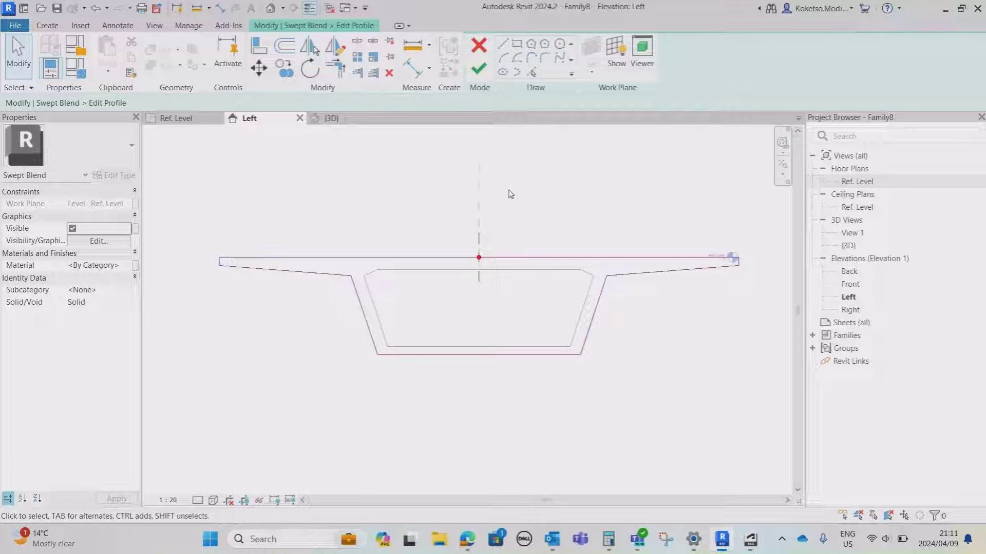
{"action": "scroll", "coordinate": [455, 285], "scroll_direction": "up", "scroll_amount": 2}
{"action": "left_click", "coordinate": [481, 71]}
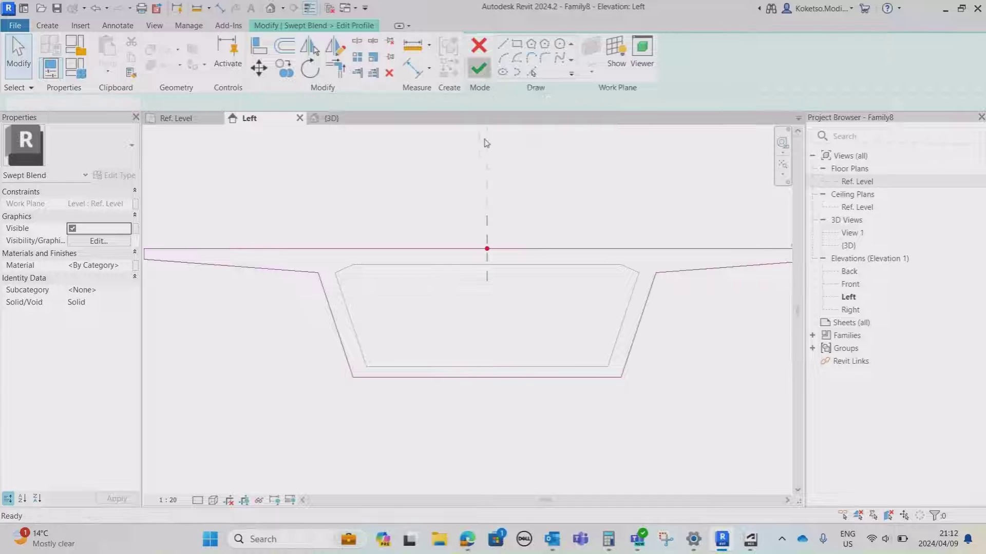
Step: Create the swept blend's second profile in the Left elevation from the same outer girder outline and finish the swept blend
{"action": "left_click", "coordinate": [336, 122]}
{"action": "middle_click_drag", "start_coordinate": [483, 261], "coordinate": [556, 192], "text": "shift"}
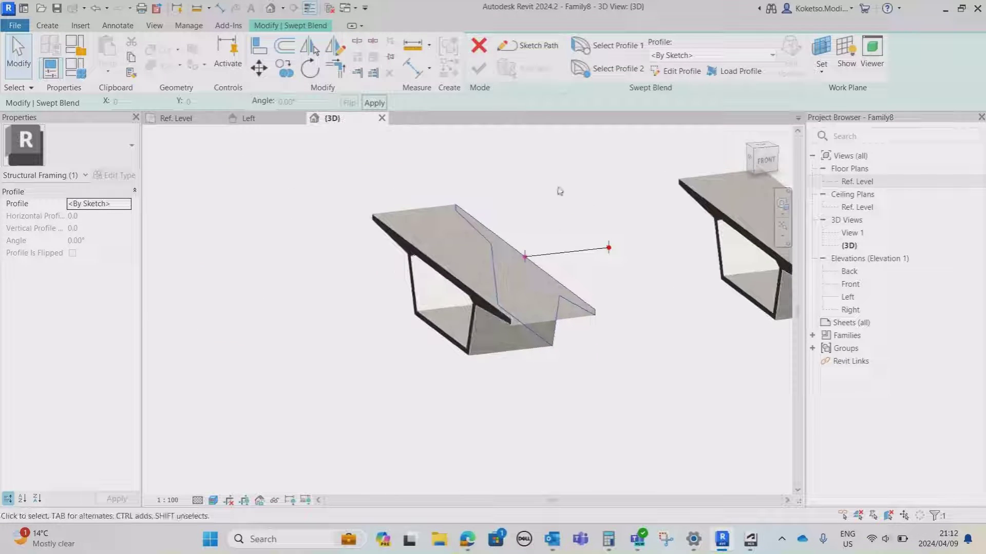
{"action": "left_click", "coordinate": [604, 72]}
{"action": "left_click", "coordinate": [678, 71]}
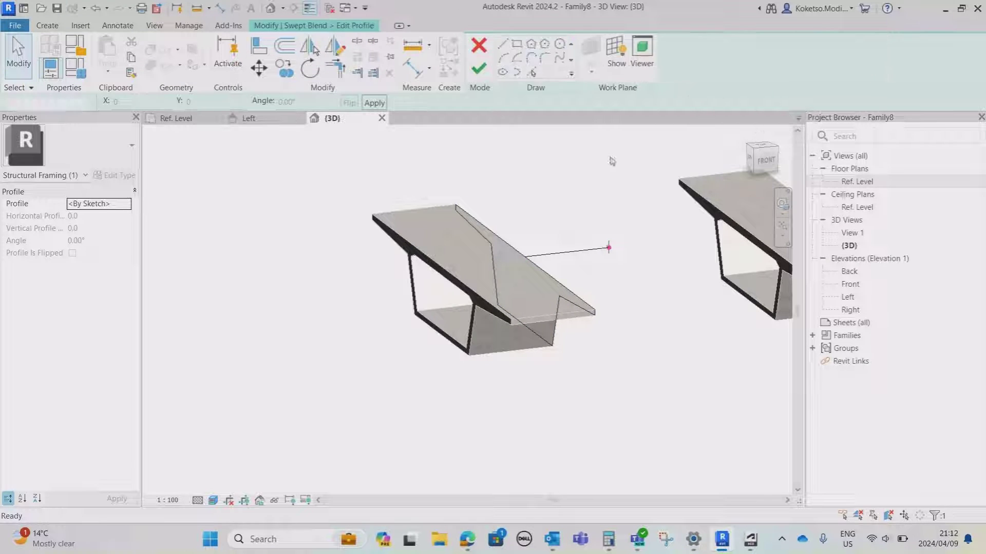
{"action": "scroll", "coordinate": [520, 300], "scroll_direction": "up", "scroll_amount": 1}
{"action": "middle_click_drag", "start_coordinate": [521, 315], "coordinate": [518, 295]}
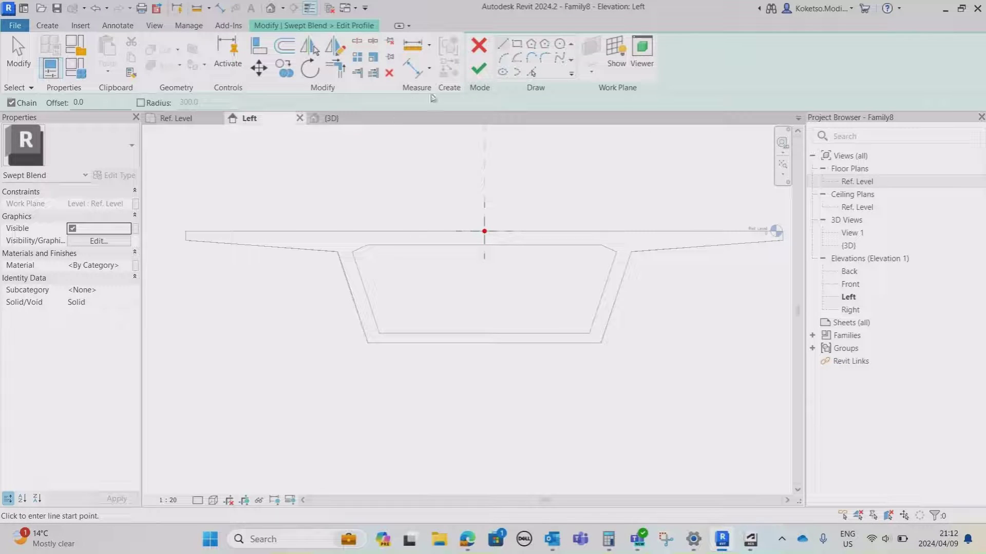
{"action": "left_click", "coordinate": [533, 74]}
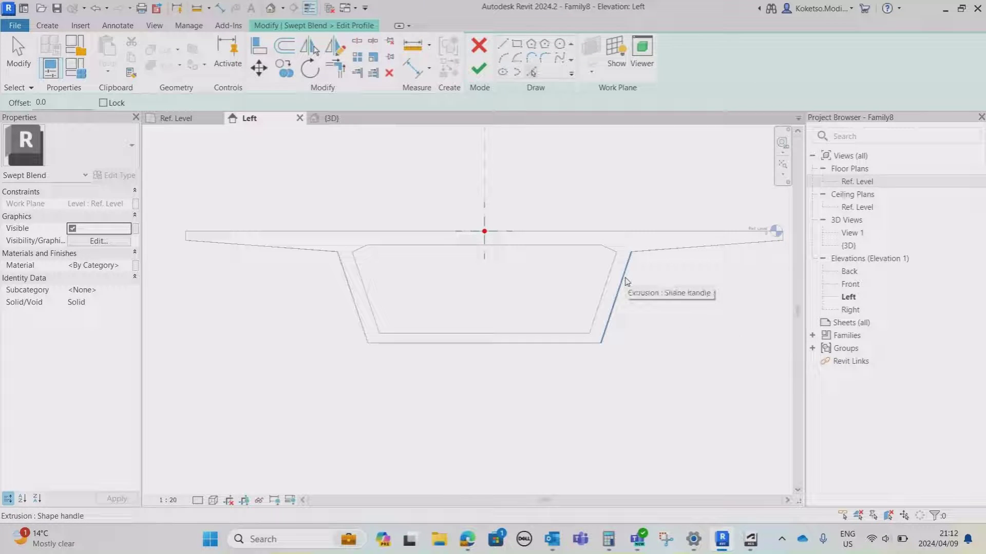
{"action": "key", "text": "Tab"}
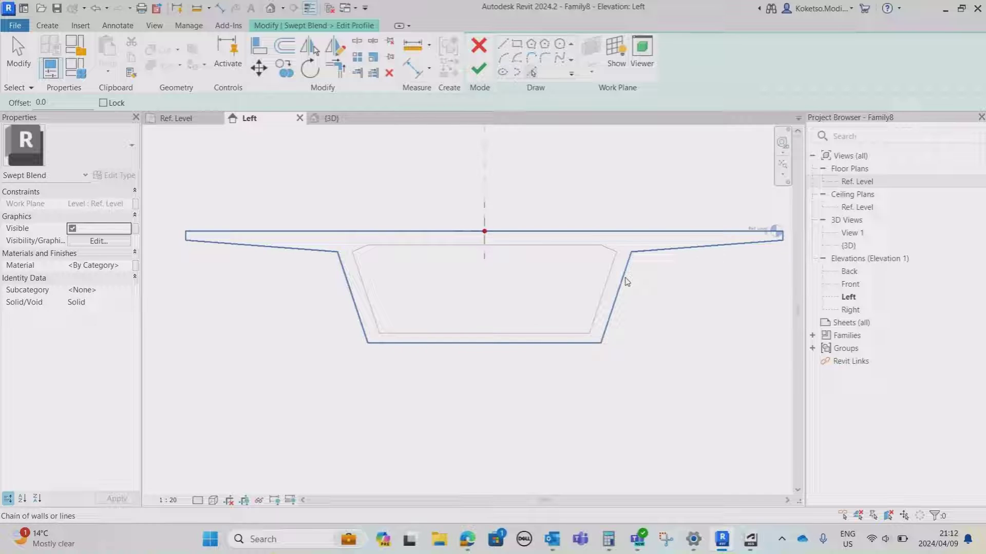
{"action": "left_click", "coordinate": [627, 281]}
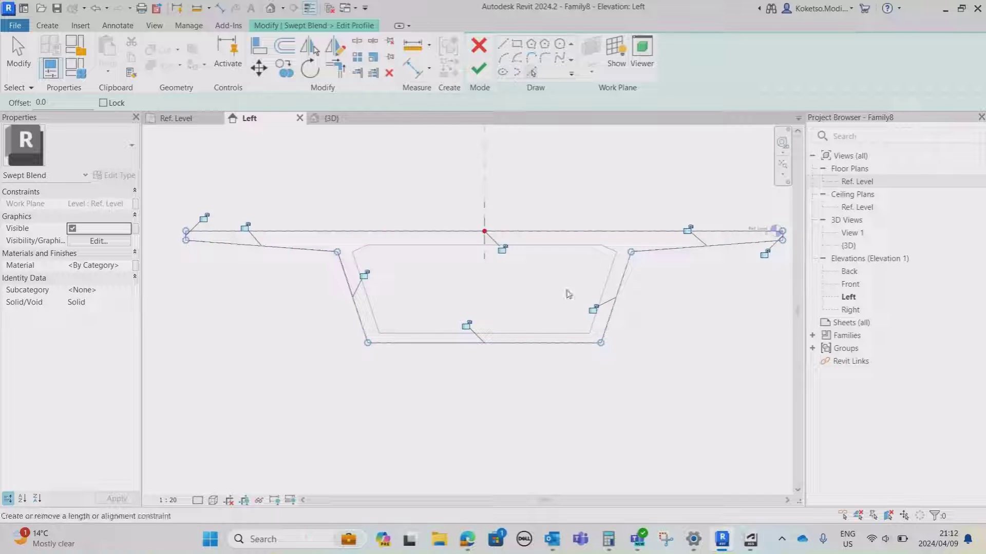
{"action": "left_click", "coordinate": [479, 69]}
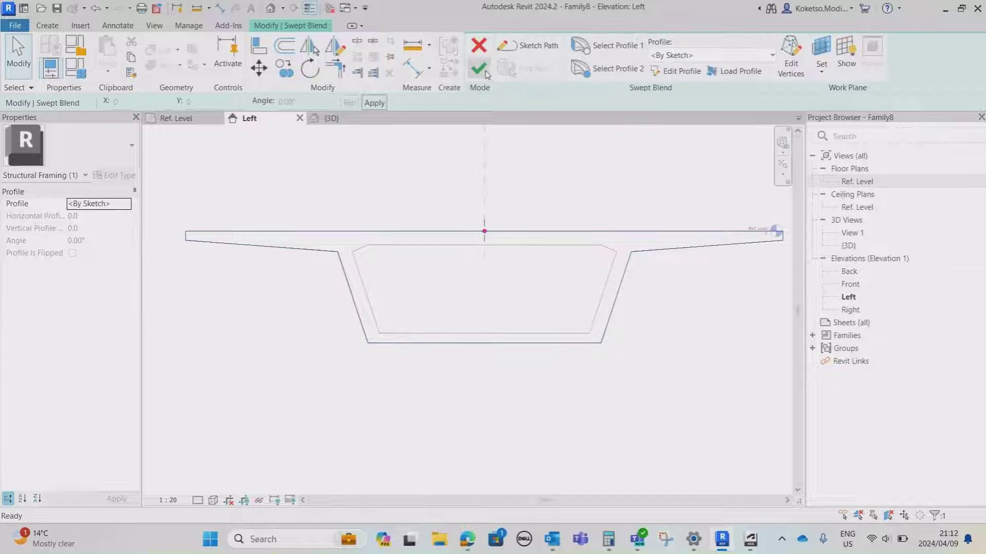
{"action": "left_click", "coordinate": [478, 71]}
Step: Open the 3D view and examine the new swept blend beside the left-hand girder segment from several angles
{"action": "left_click", "coordinate": [333, 119]}
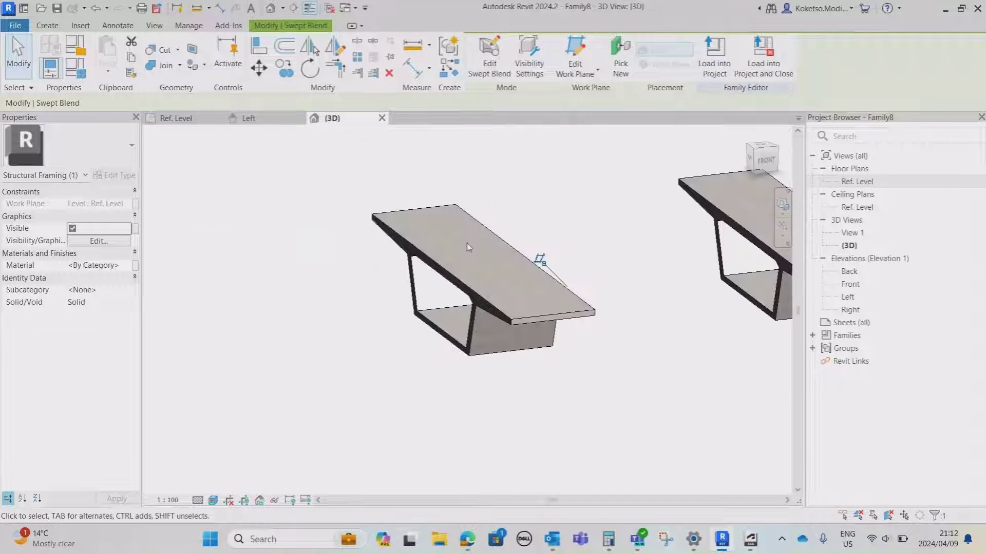
{"action": "scroll", "coordinate": [441, 267], "scroll_direction": "down", "scroll_amount": 2}
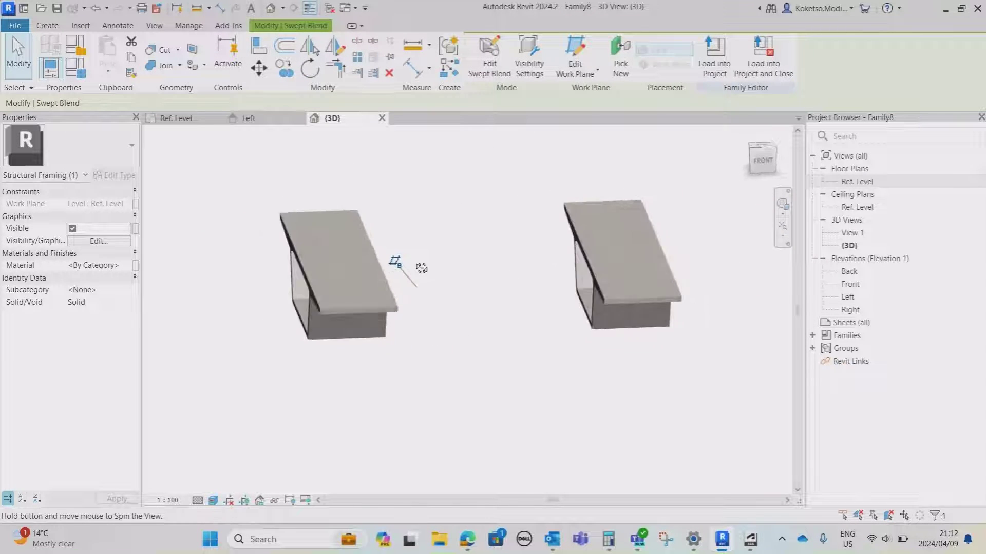
{"action": "scroll", "coordinate": [447, 272], "scroll_direction": "up", "scroll_amount": 2}
{"action": "middle_click_drag", "start_coordinate": [458, 280], "coordinate": [427, 304], "text": "shift"}
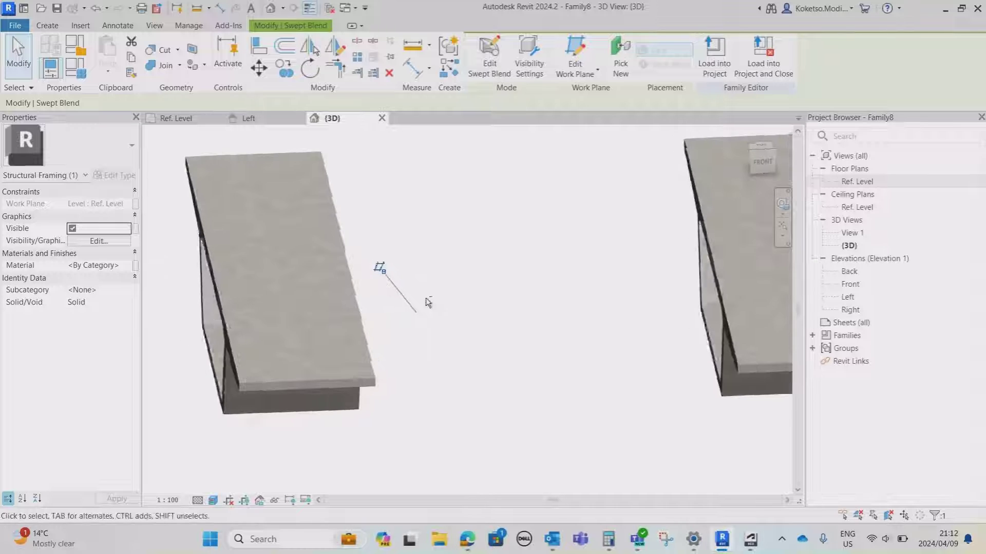
{"action": "left_click", "coordinate": [489, 171]}
{"action": "scroll", "coordinate": [445, 244], "scroll_direction": "down", "scroll_amount": 1}
{"action": "scroll", "coordinate": [456, 269], "scroll_direction": "down", "scroll_amount": 2}
{"action": "middle_click_drag", "start_coordinate": [470, 374], "coordinate": [538, 391], "text": "shift"}
{"action": "scroll", "coordinate": [473, 354], "scroll_direction": "up", "scroll_amount": 1}
{"action": "left_click", "coordinate": [440, 229]}
{"action": "middle_click_drag", "start_coordinate": [472, 346], "coordinate": [518, 352]}
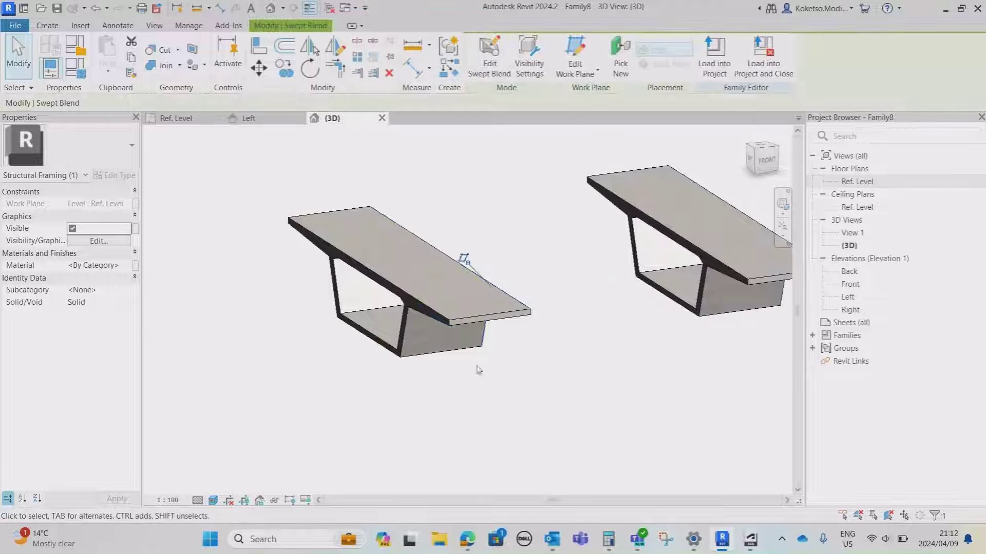
{"action": "middle_click_drag", "start_coordinate": [396, 392], "coordinate": [332, 393]}
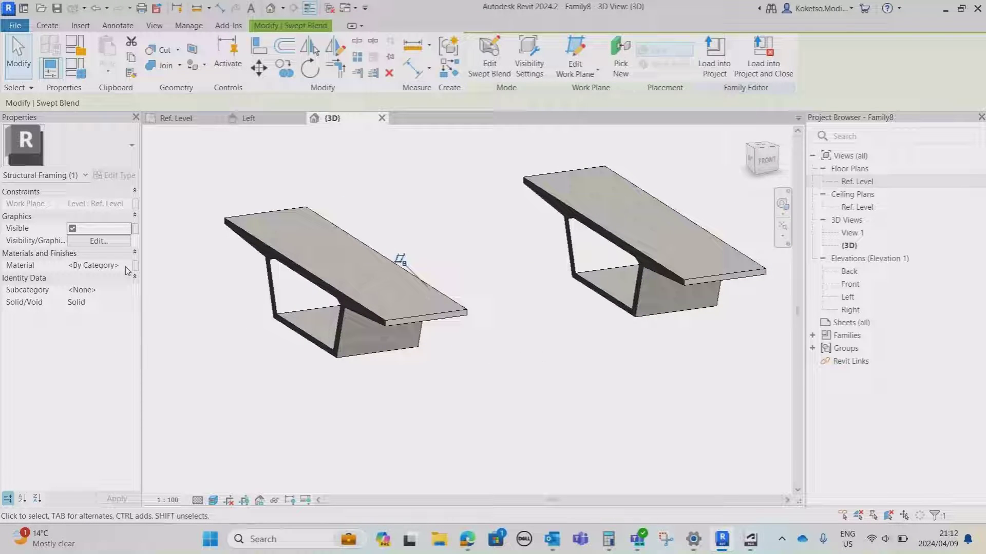
Step: Assign the Concrete - Cast-in-Place Concrete material to the swept blend
{"action": "left_click", "coordinate": [128, 267]}
{"action": "left_click", "coordinate": [129, 265]}
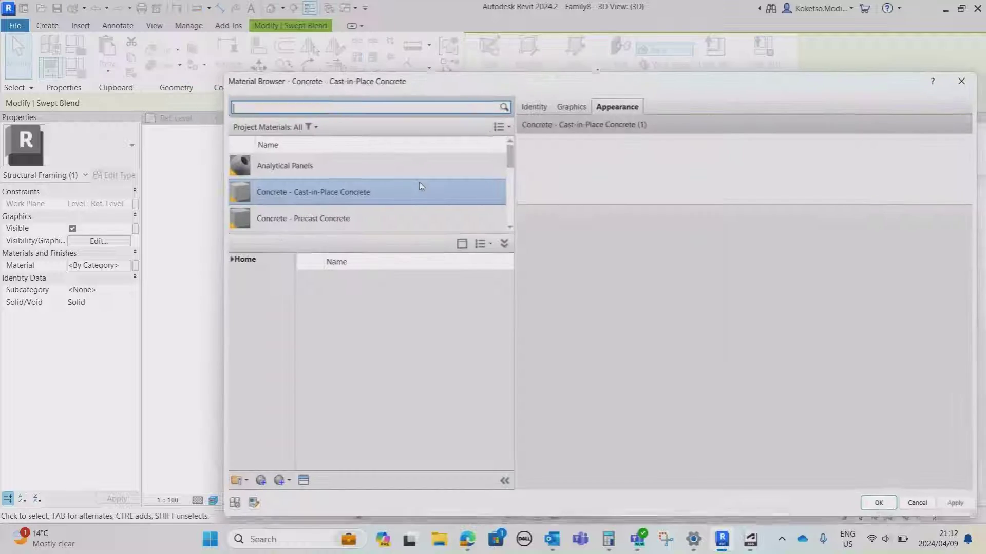
{"action": "left_click", "coordinate": [871, 505]}
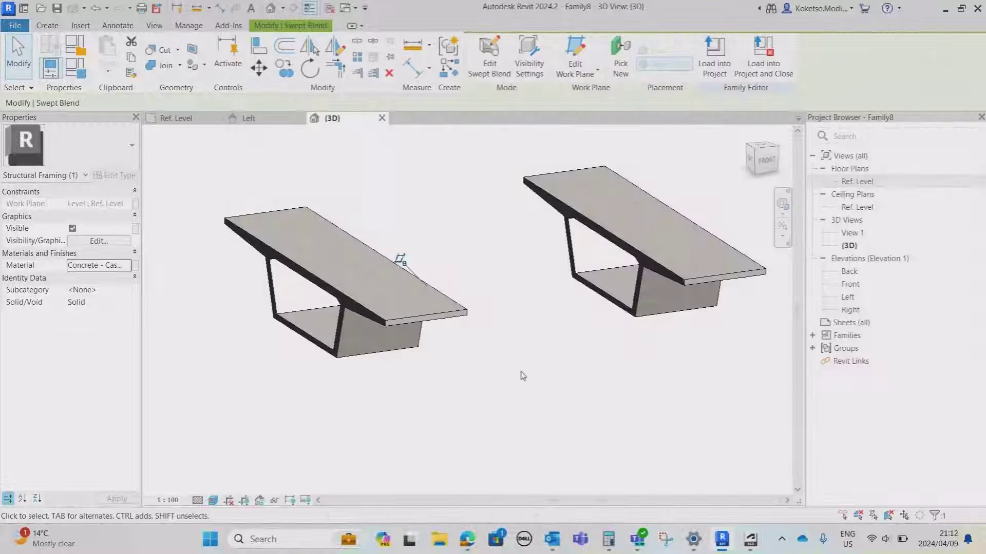
{"action": "left_click", "coordinate": [527, 379]}
Step: Inspect where the swept blend meets the hollow girder segment from several sides in 3D, and return to the Ref. Level plan
{"action": "middle_click_drag", "start_coordinate": [503, 361], "coordinate": [484, 346], "text": "shift"}
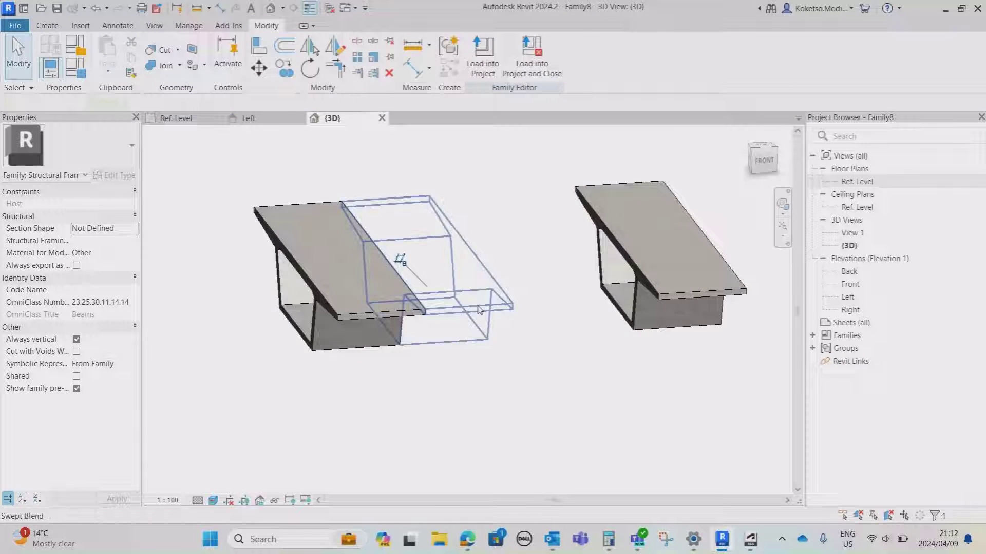
{"action": "left_click", "coordinate": [397, 259]}
{"action": "key", "text": "Escape"}
{"action": "mouse_move", "coordinate": [435, 310]}
{"action": "middle_mouse_down", "text": "shift"}
{"action": "mouse_move", "coordinate": [391, 328]}
{"action": "mouse_move", "coordinate": [425, 287]}
{"action": "mouse_move", "coordinate": [326, 282]}
{"action": "mouse_move", "coordinate": [563, 356]}
{"action": "mouse_move", "coordinate": [437, 372]}
{"action": "mouse_move", "coordinate": [515, 324]}
{"action": "mouse_move", "coordinate": [447, 300]}
{"action": "middle_mouse_up", "text": "shift"}
{"action": "scroll", "coordinate": [447, 300], "scroll_direction": "up", "scroll_amount": 2}
{"action": "middle_click_drag", "start_coordinate": [374, 279], "coordinate": [621, 285], "text": "shift"}
{"action": "middle_click_drag", "start_coordinate": [386, 345], "coordinate": [345, 323], "text": "shift"}
{"action": "middle_click_drag", "start_coordinate": [341, 361], "coordinate": [583, 412], "text": "shift"}
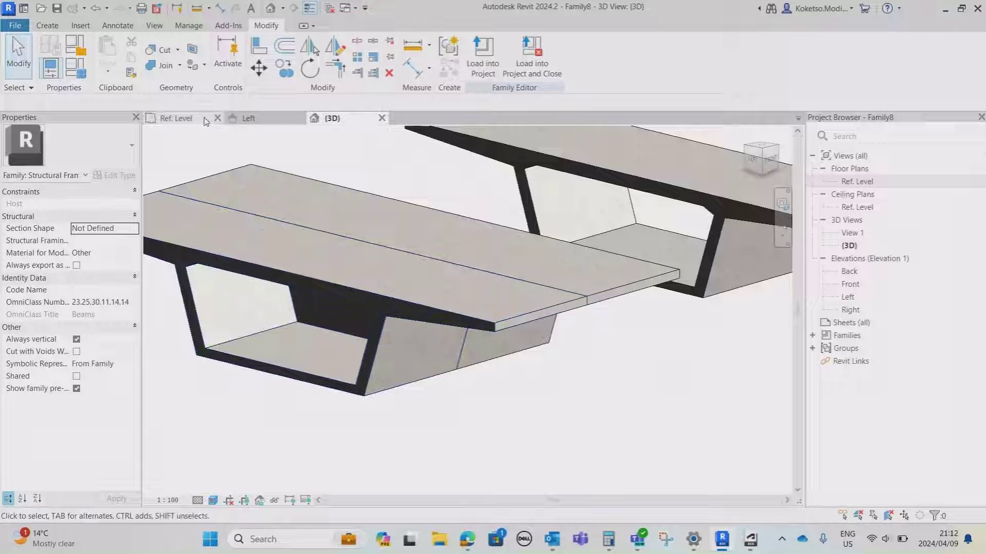
{"action": "left_click", "coordinate": [174, 118]}
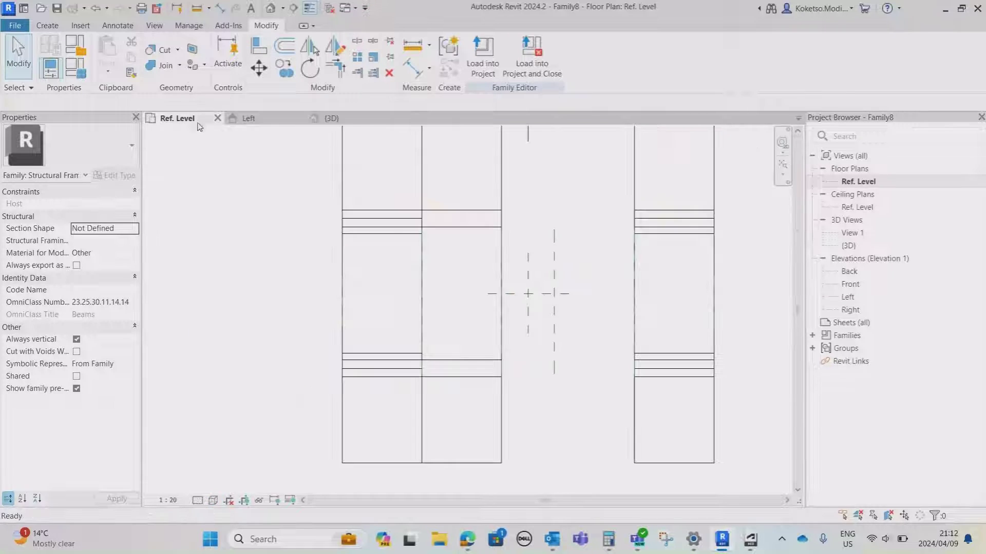
{"action": "left_click", "coordinate": [36, 26]}
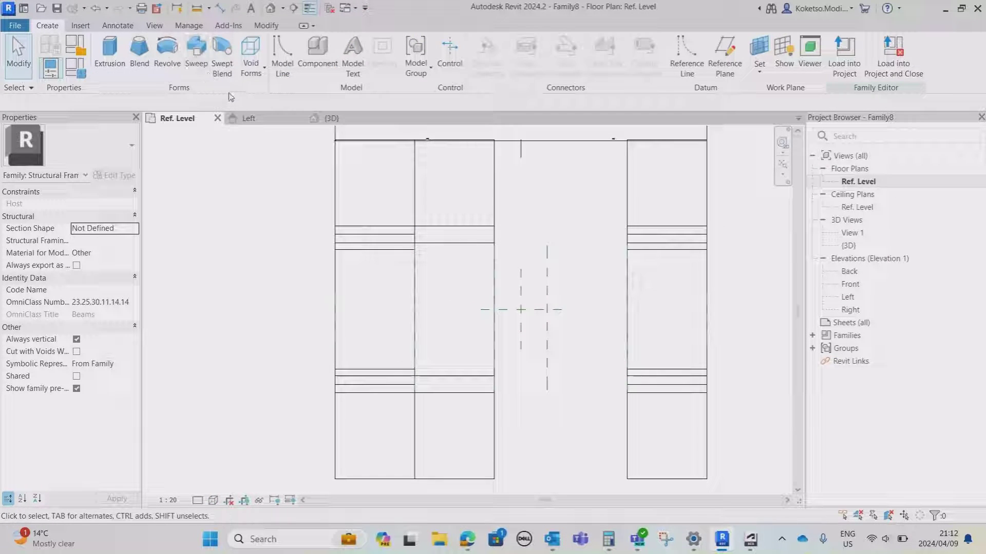
{"action": "left_click", "coordinate": [222, 66]}
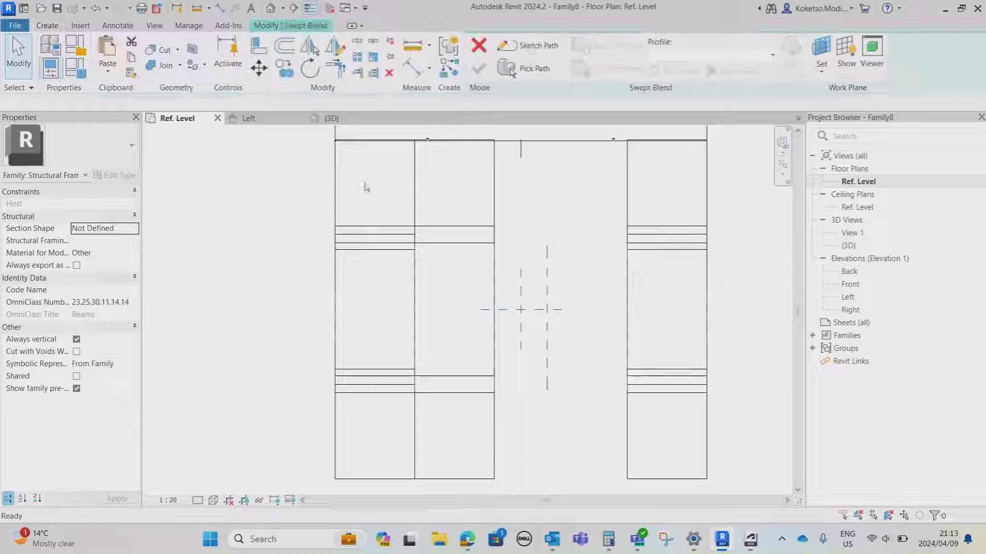
{"action": "left_click", "coordinate": [482, 49]}
Step: Start a Void Swept Blend and sketch its 3000 mm straight path across the solid swept blend between its edge midpoints, finishing the path
{"action": "left_click", "coordinate": [40, 26]}
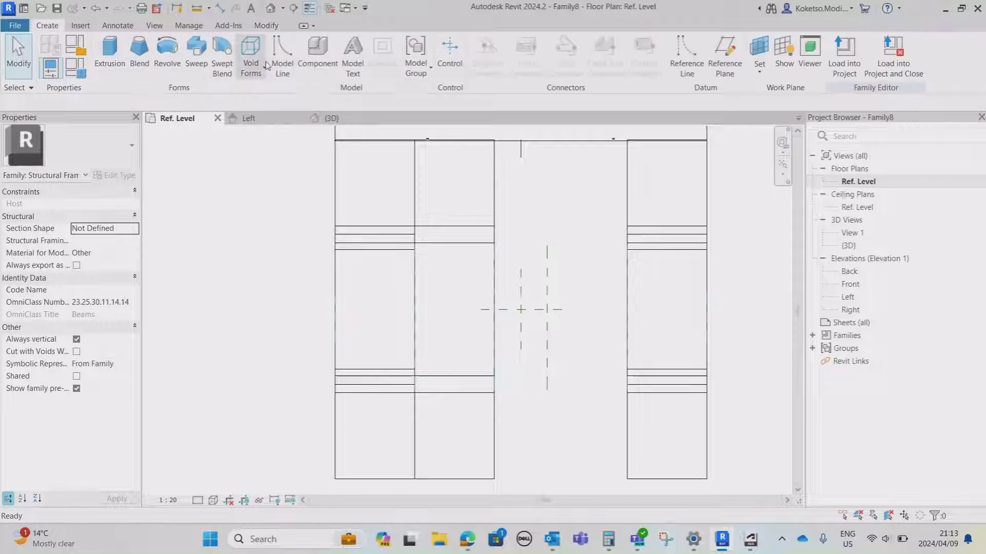
{"action": "left_click", "coordinate": [258, 76]}
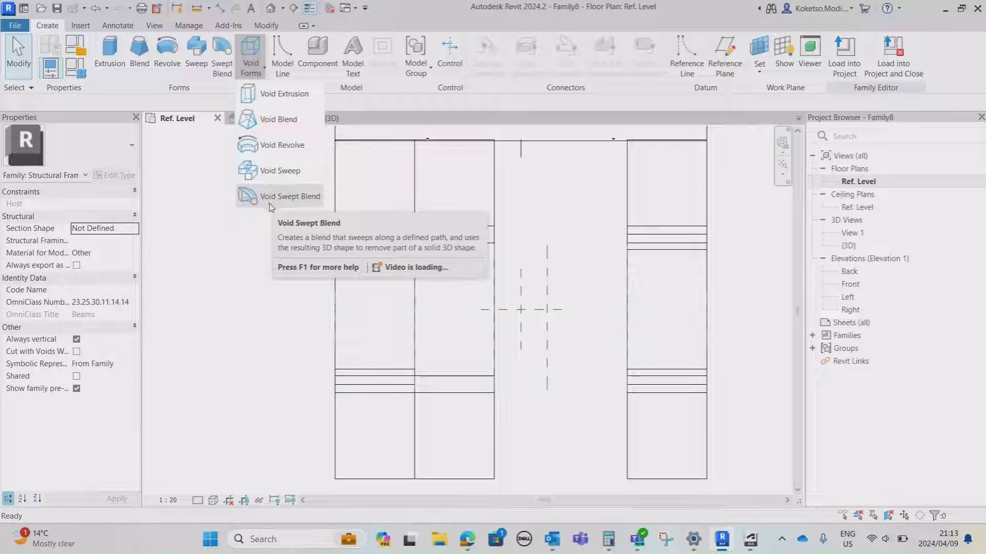
{"action": "left_click", "coordinate": [288, 197]}
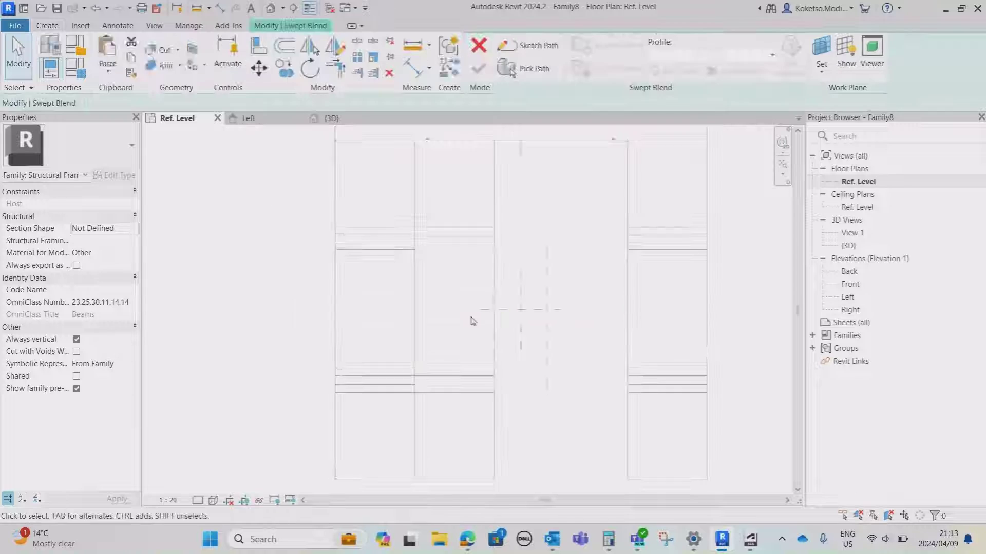
{"action": "left_click", "coordinate": [528, 46]}
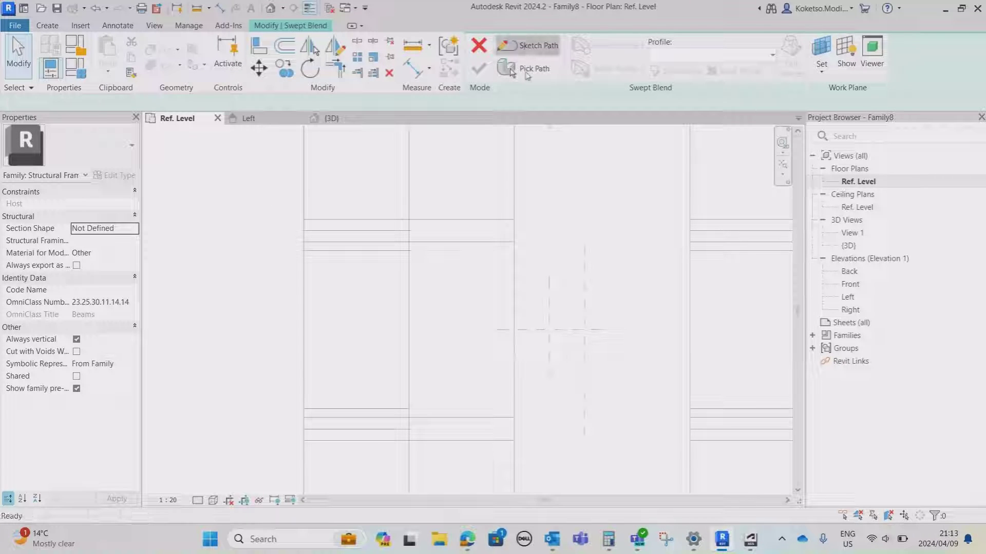
{"action": "left_click", "coordinate": [409, 330]}
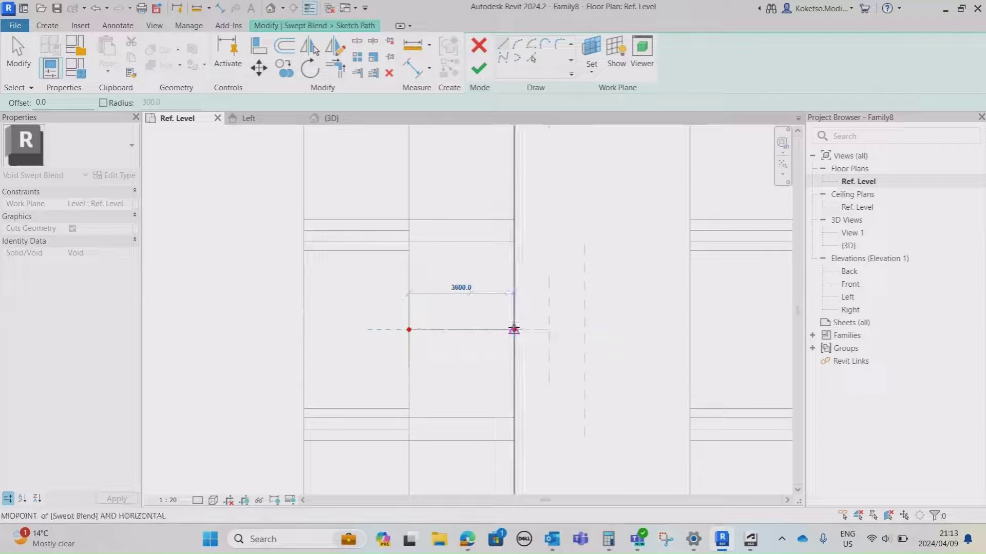
{"action": "left_click", "coordinate": [514, 329]}
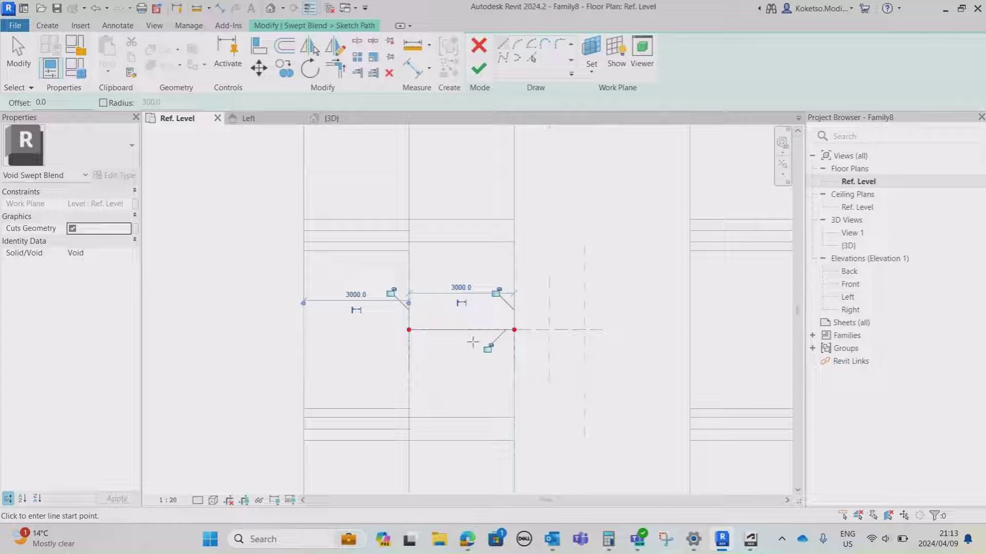
{"action": "left_click", "coordinate": [478, 68]}
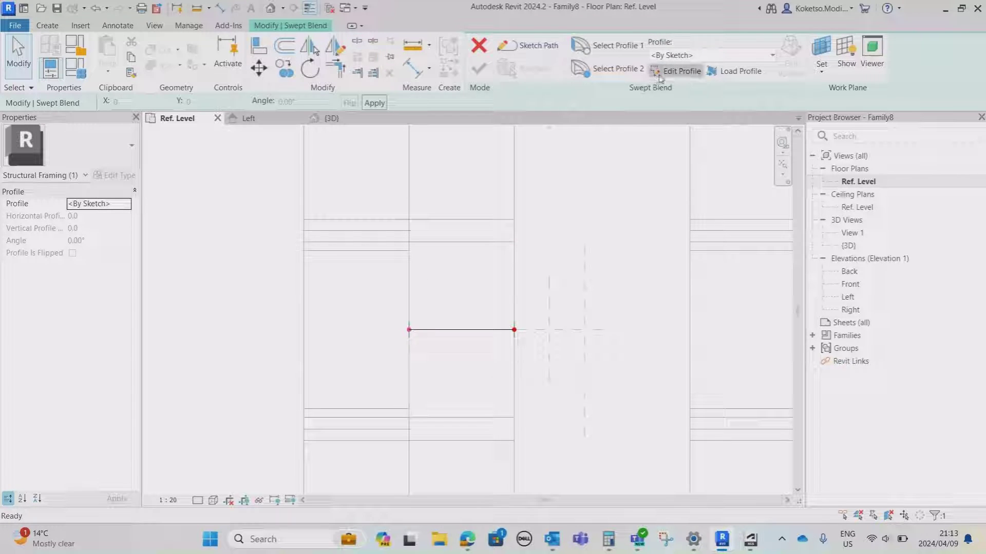
Step: Create the void's first profile in the Left elevation by picking the whole inner hollow outline of the girder
{"action": "left_click", "coordinate": [678, 70]}
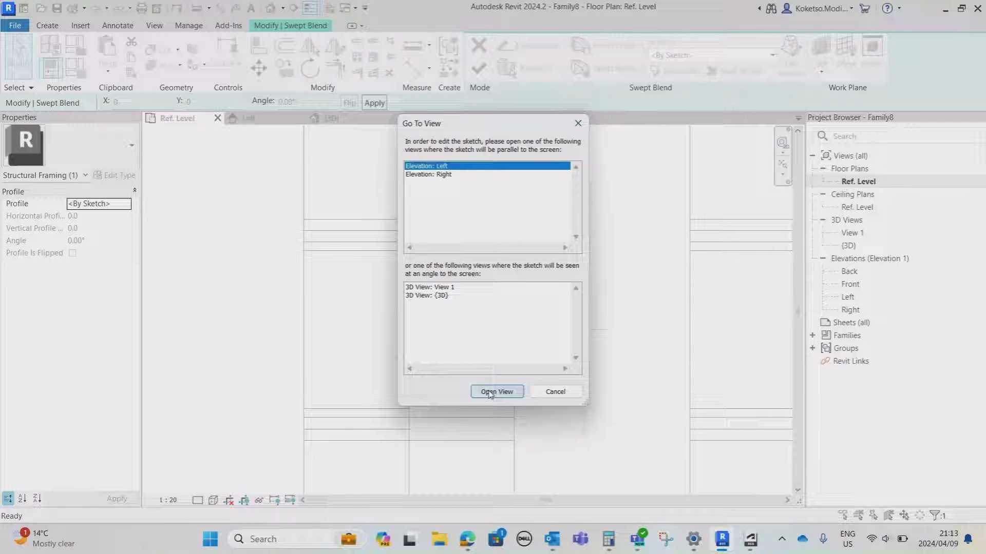
{"action": "left_click", "coordinate": [490, 391]}
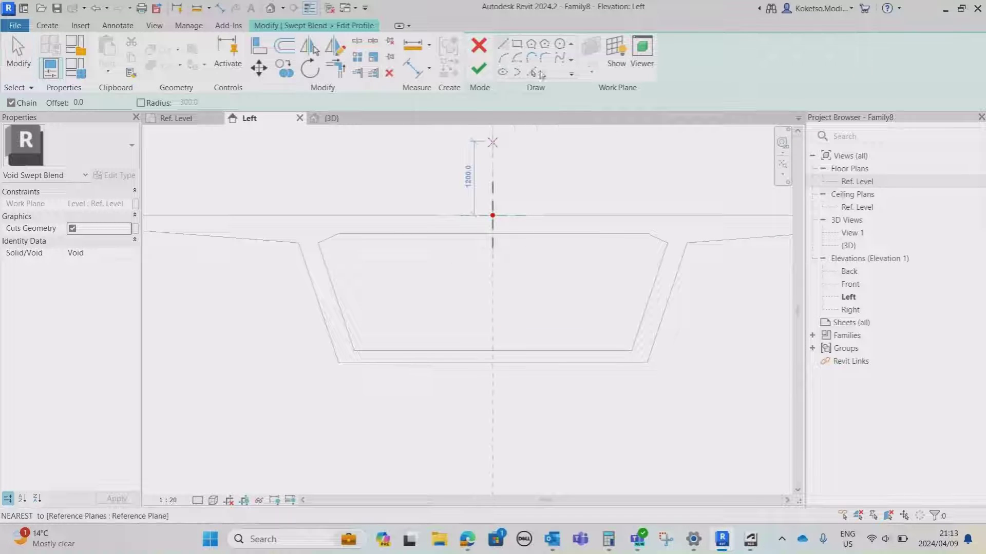
{"action": "left_click", "coordinate": [534, 72]}
{"action": "scroll", "coordinate": [506, 308], "scroll_direction": "up", "scroll_amount": 1}
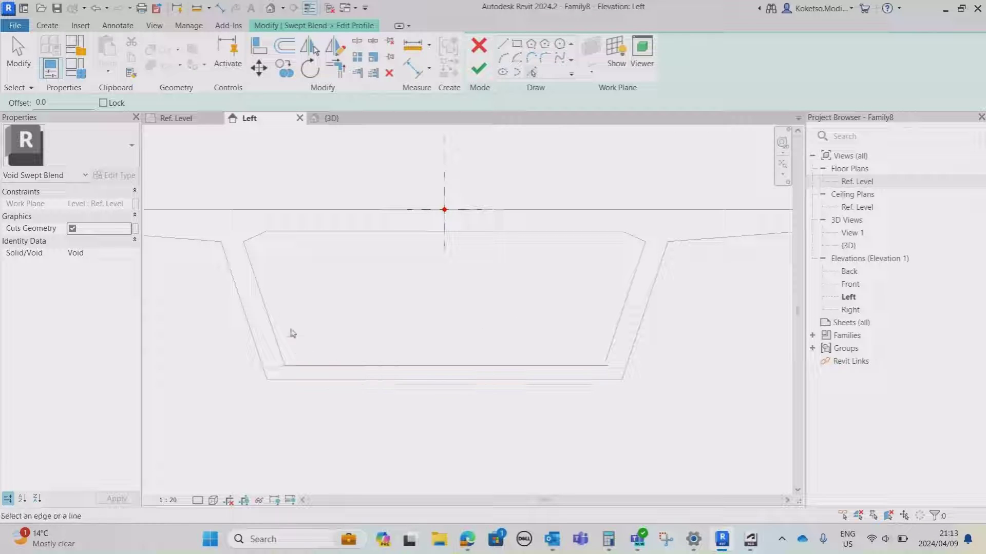
{"action": "key", "text": "Tab"}
{"action": "left_click", "coordinate": [439, 366]}
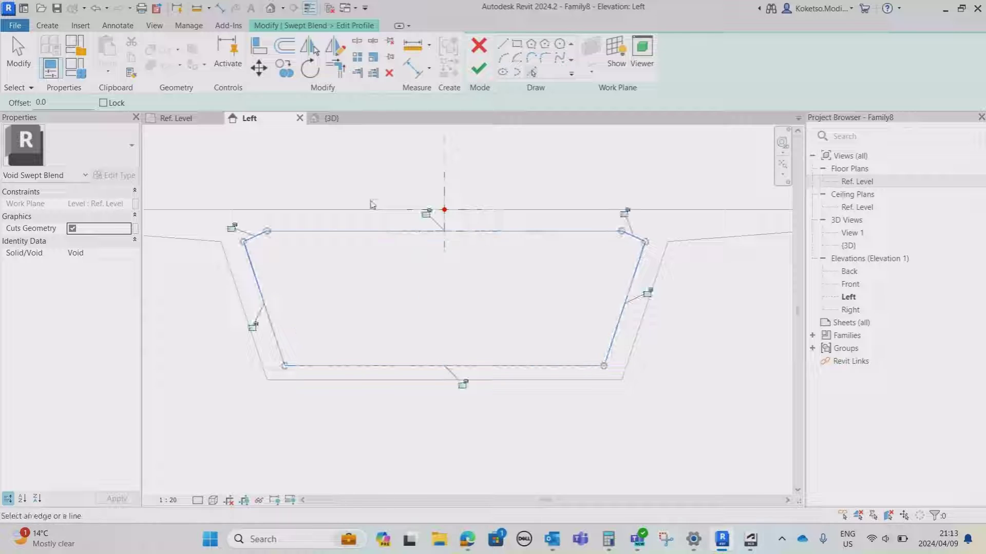
{"action": "left_click", "coordinate": [478, 73]}
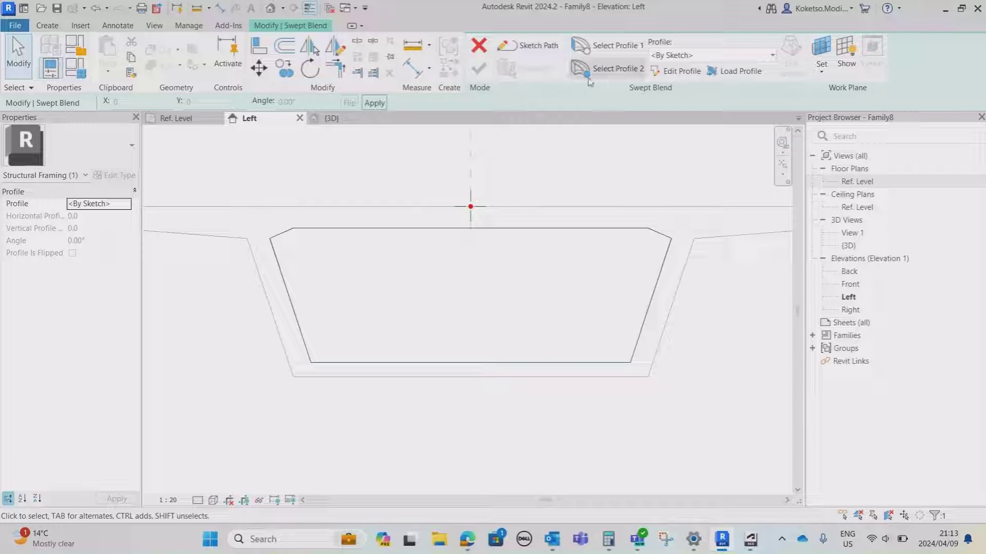
Step: Edit the void's second profile and pick the same inner hollow outline as its starting shape
{"action": "left_click", "coordinate": [615, 73]}
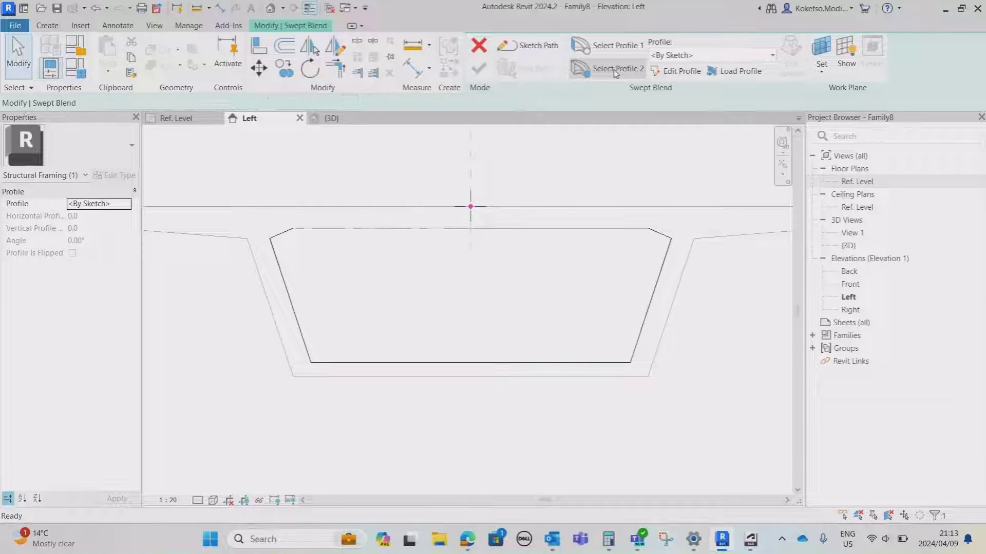
{"action": "left_click", "coordinate": [660, 75]}
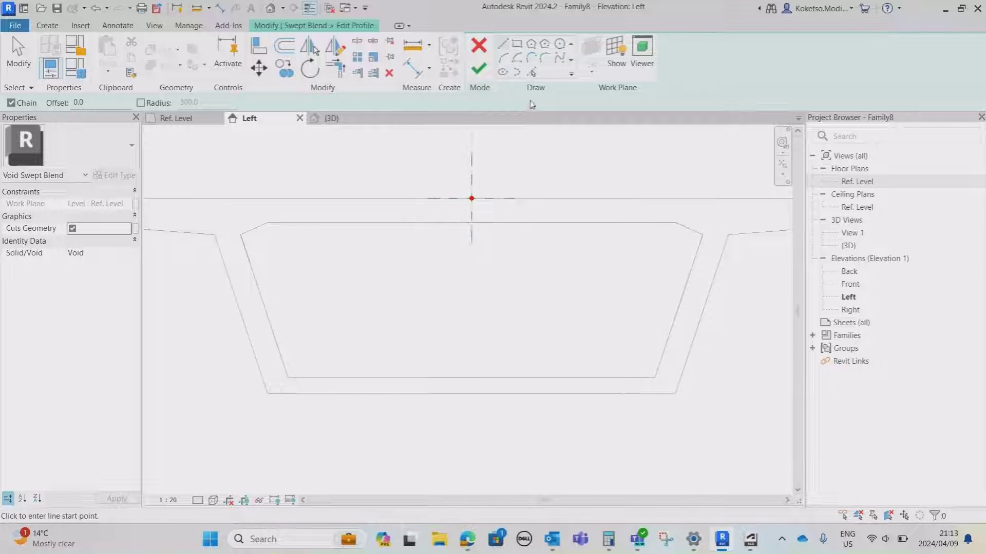
{"action": "left_click", "coordinate": [531, 73]}
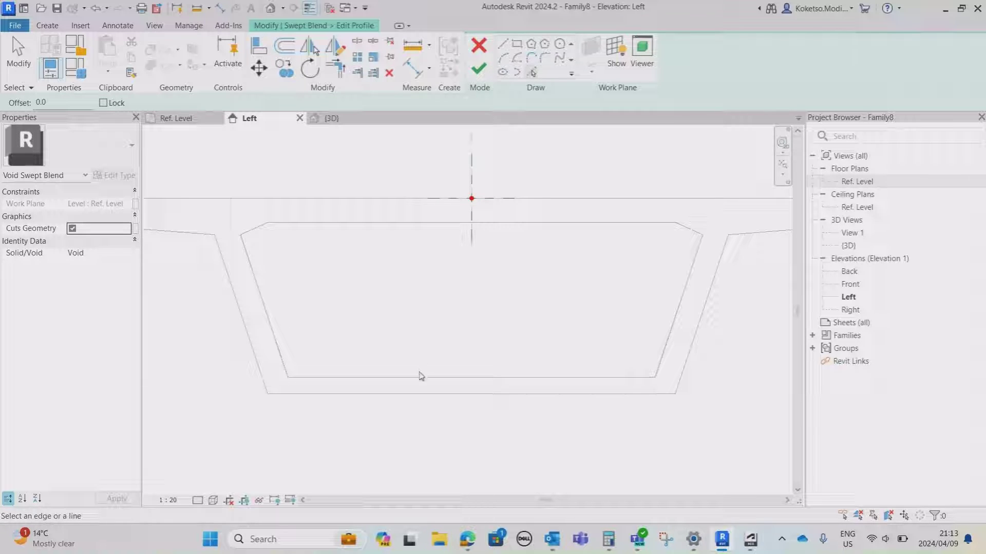
{"action": "key", "text": "Tab"}
{"action": "left_click", "coordinate": [339, 378]}
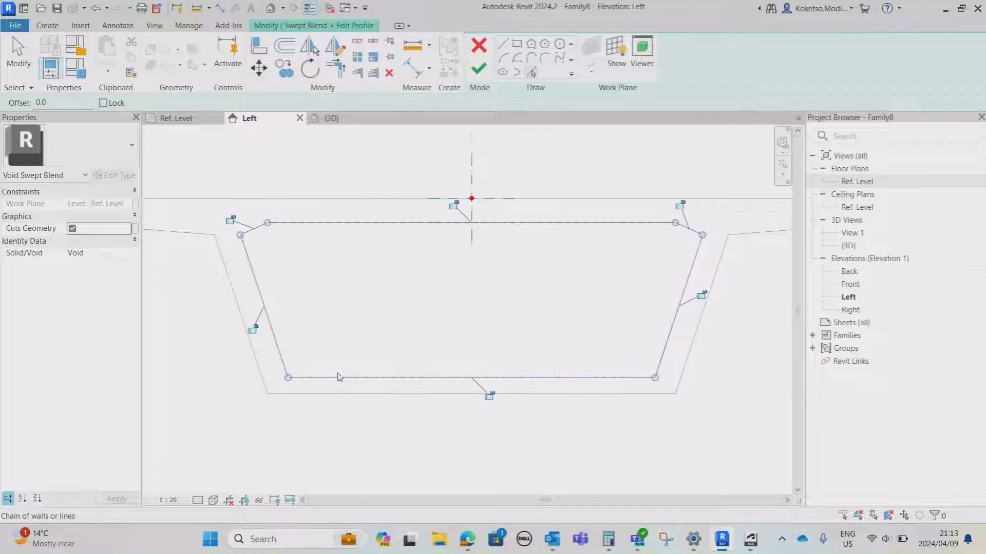
{"action": "key", "text": "Escape"}
{"action": "middle_click_drag", "start_coordinate": [412, 370], "coordinate": [423, 376]}
{"action": "scroll", "coordinate": [401, 383], "scroll_direction": "up", "scroll_amount": 2}
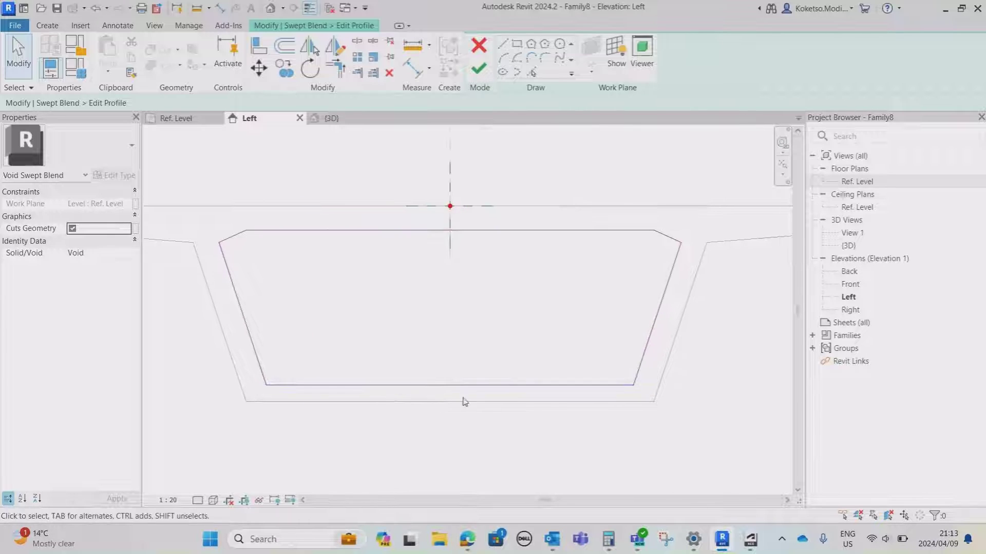
Step: Move the second profile's base line and two sloping side lines straight up to thicken the bottom slab
{"action": "scroll", "coordinate": [629, 414], "scroll_direction": "down", "scroll_amount": 1}
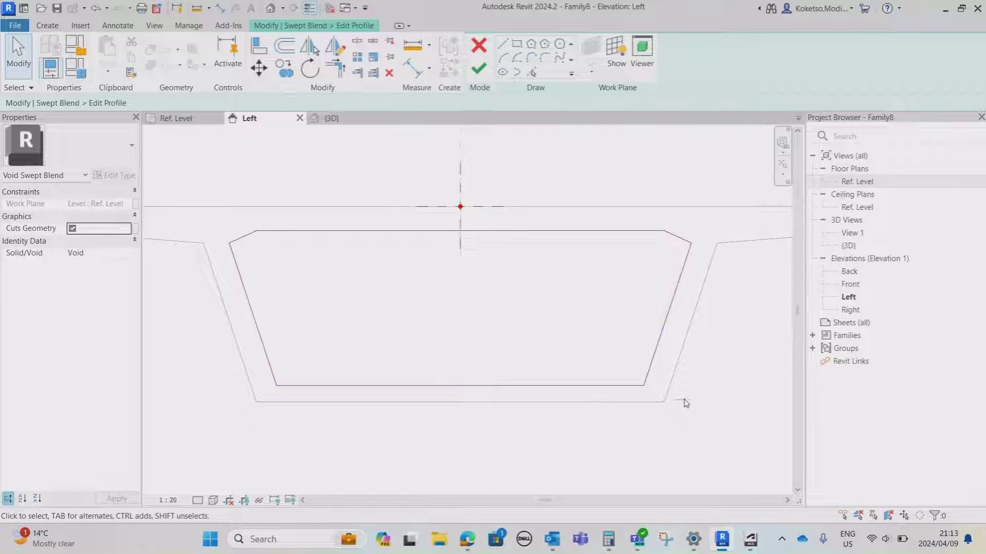
{"action": "left_click_drag", "start_coordinate": [696, 419], "coordinate": [592, 421]}
{"action": "left_click_drag", "start_coordinate": [374, 395], "coordinate": [238, 359]}
{"action": "left_click", "coordinate": [262, 71]}
{"action": "left_click", "coordinate": [460, 386]}
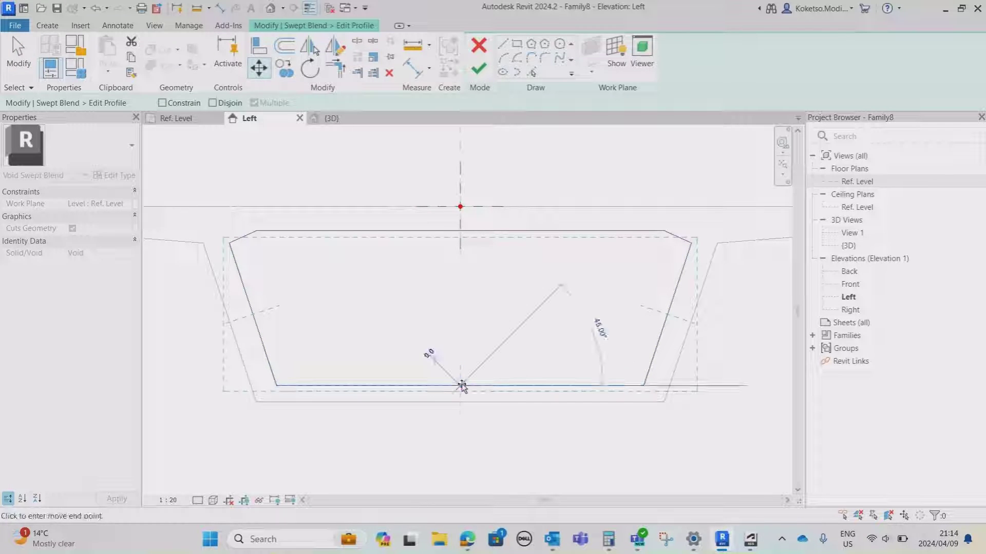
{"action": "left_click", "coordinate": [462, 355]}
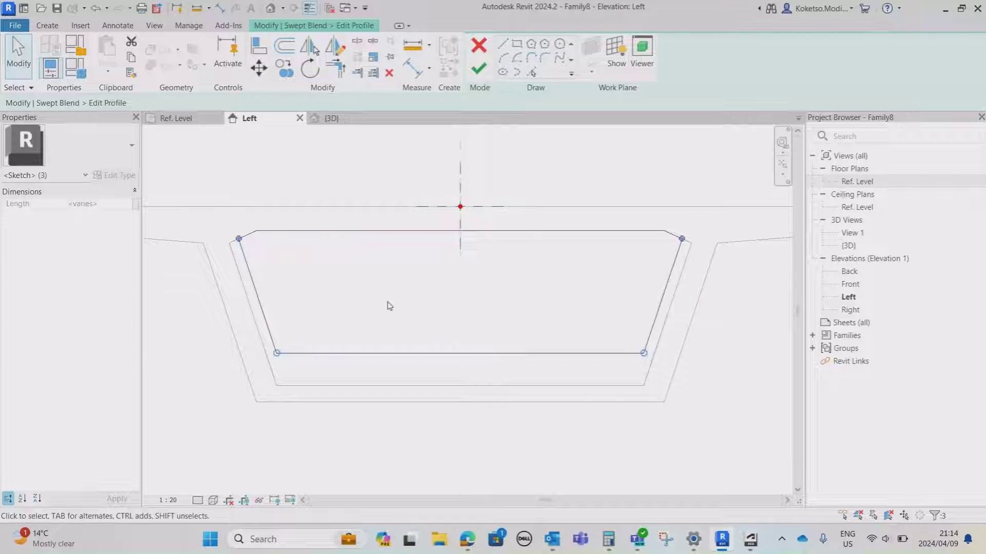
{"action": "key", "text": "Escape"}
Step: Align both sloping sides of the second profile with the sloping edges of the girder's inner outline
{"action": "scroll", "coordinate": [263, 282], "scroll_direction": "up", "scroll_amount": 2}
{"action": "key", "text": "a"}
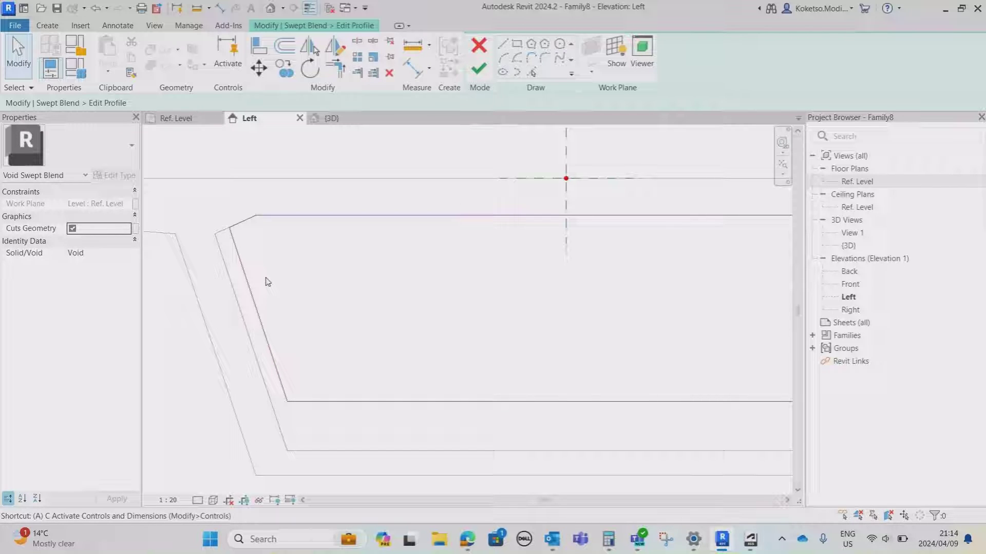
{"action": "key", "text": "l"}
{"action": "scroll", "coordinate": [269, 300], "scroll_direction": "down", "scroll_amount": 1}
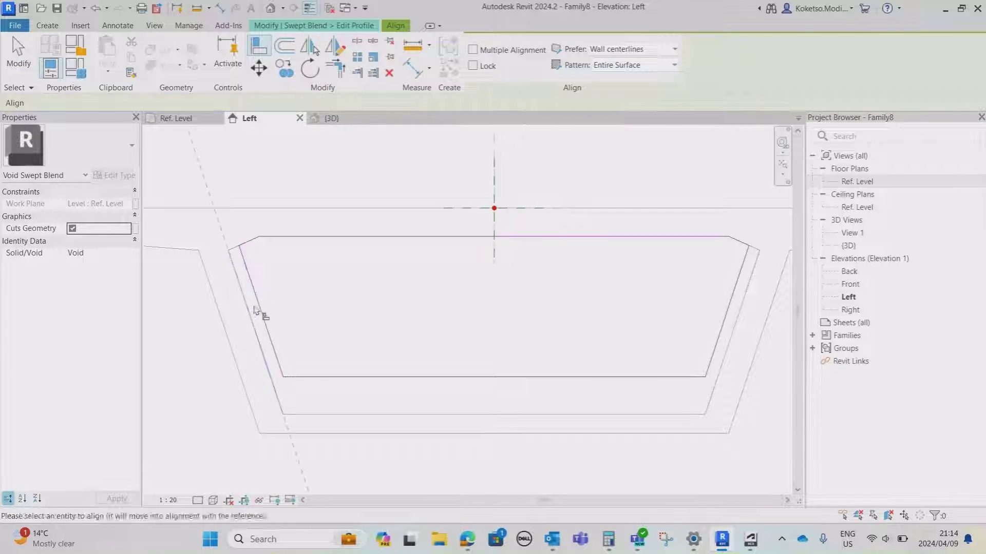
{"action": "left_click", "coordinate": [258, 301]}
{"action": "middle_click_drag", "start_coordinate": [646, 313], "coordinate": [554, 313]}
{"action": "scroll", "coordinate": [653, 298], "scroll_direction": "up", "scroll_amount": 1}
{"action": "left_click", "coordinate": [650, 296]}
{"action": "left_click", "coordinate": [641, 285]}
{"action": "scroll", "coordinate": [644, 283], "scroll_direction": "down", "scroll_amount": 4}
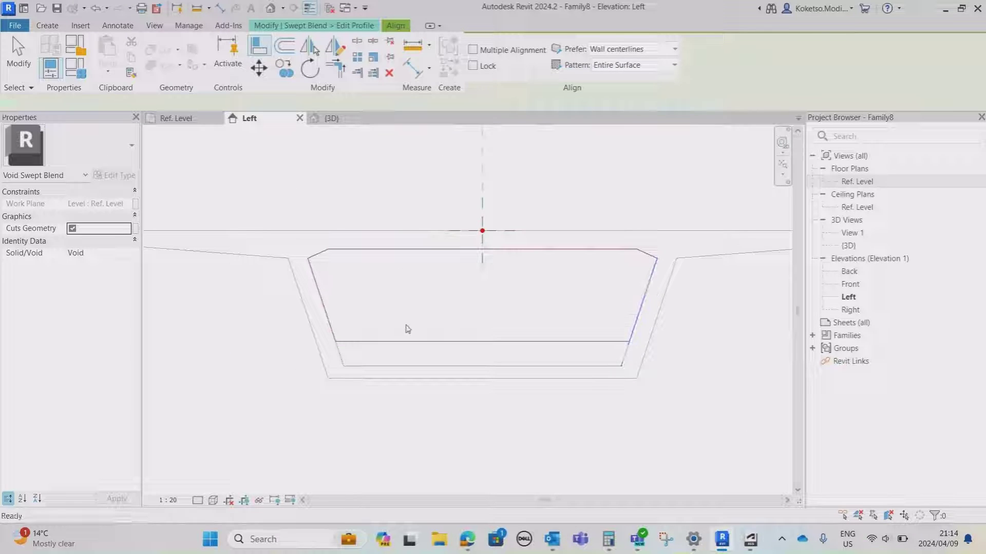
{"action": "key", "text": "Escape"}
{"action": "key", "text": "Escape"}
Step: Finish the second profile, open the 3D view and complete the void swept blend
{"action": "scroll", "coordinate": [416, 336], "scroll_direction": "up", "scroll_amount": 2}
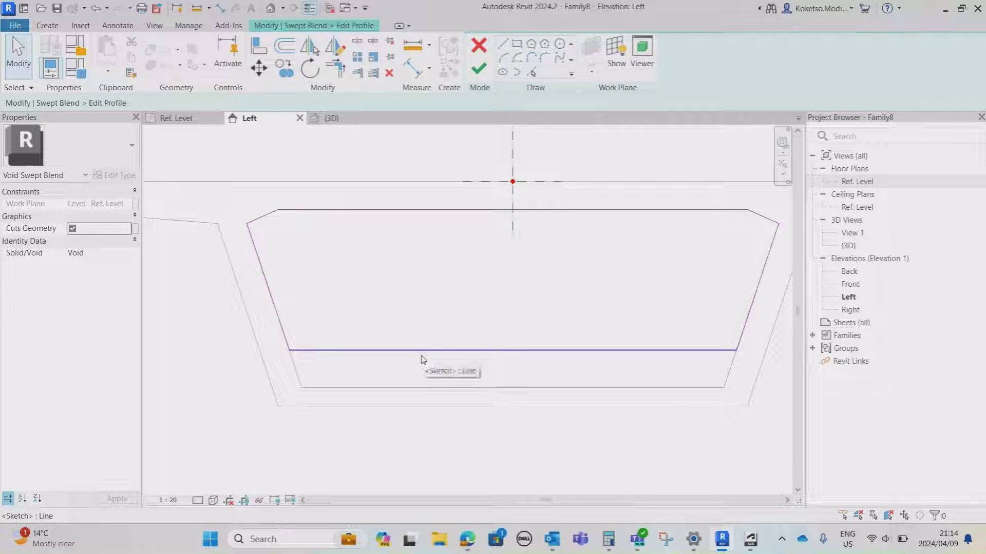
{"action": "left_click", "coordinate": [479, 70]}
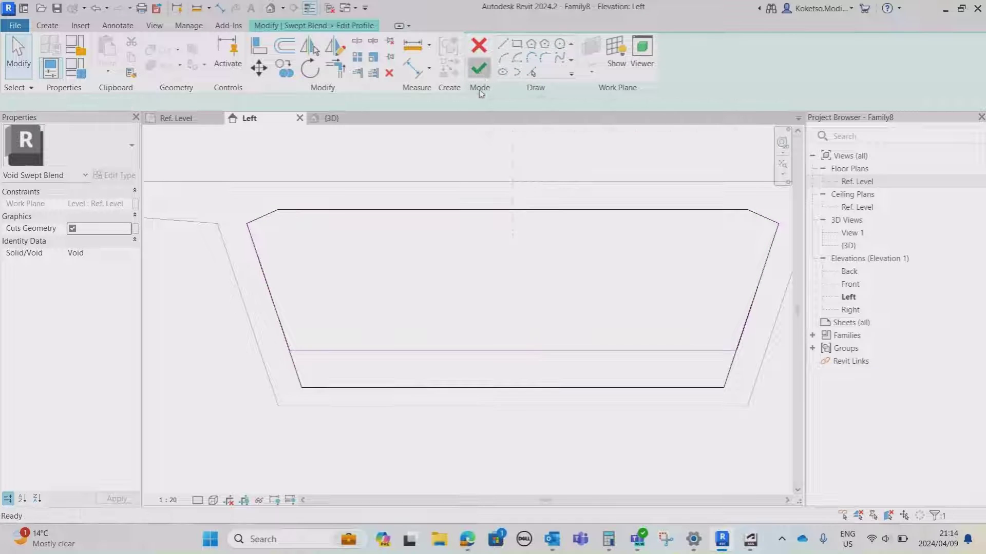
{"action": "left_click", "coordinate": [349, 121]}
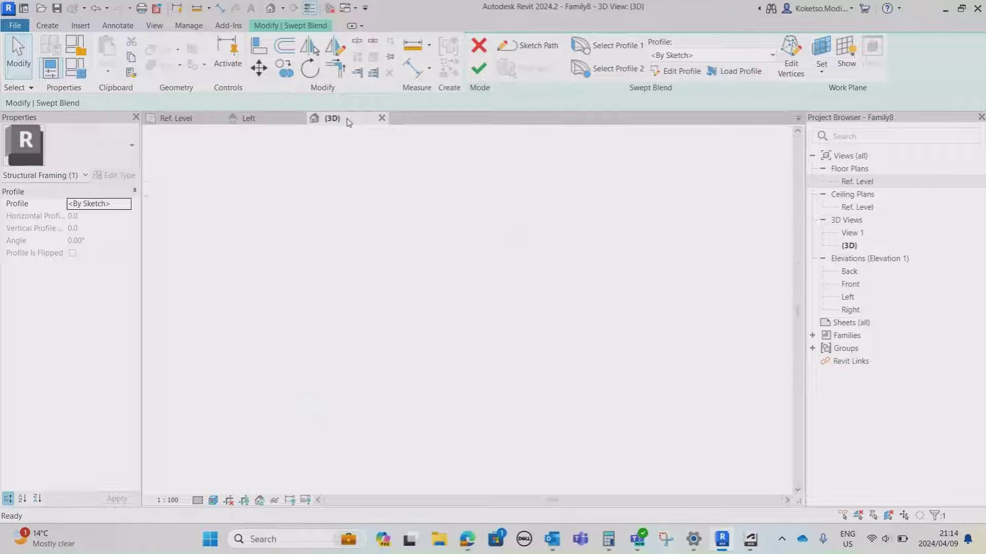
{"action": "left_click", "coordinate": [480, 69]}
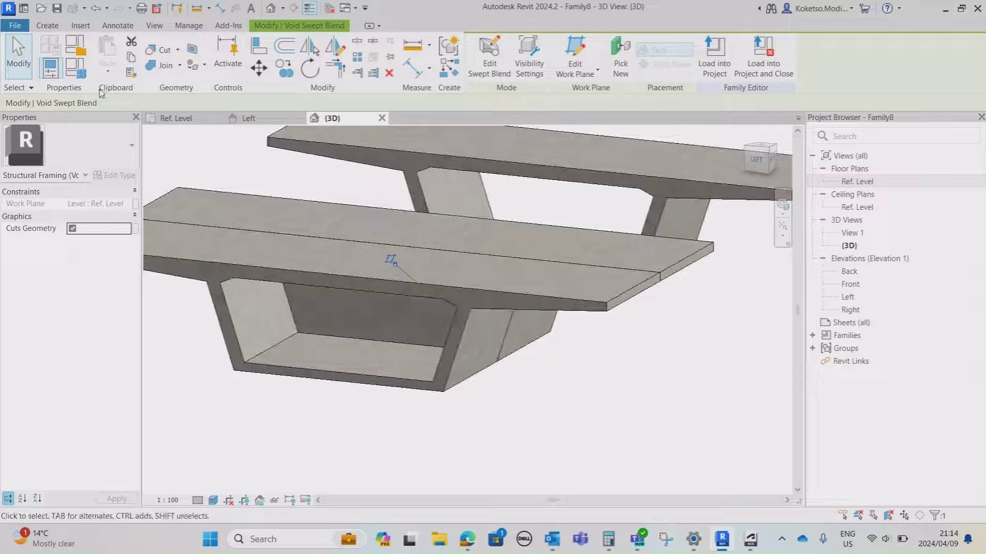
{"action": "left_click", "coordinate": [156, 53]}
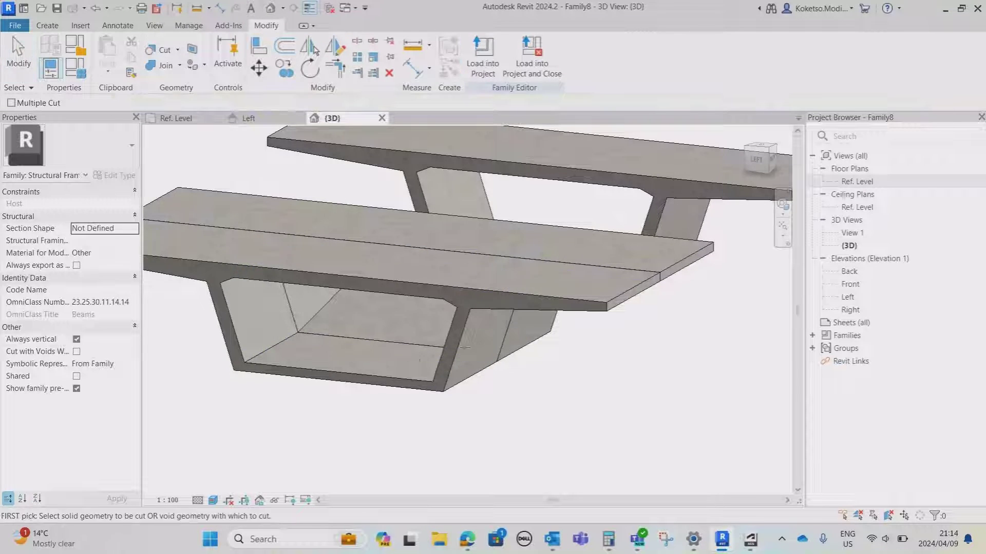
{"action": "middle_click_drag", "start_coordinate": [411, 418], "coordinate": [390, 288], "text": "shift"}
{"action": "key", "text": "Escape"}
Step: Select the solid swept blend with its void and mirror a copy about the central vertical reference plane in the Ref. Level plan
{"action": "left_click", "coordinate": [517, 346]}
{"action": "left_click", "coordinate": [512, 380], "text": "ctrl"}
{"action": "left_click", "coordinate": [176, 118]}
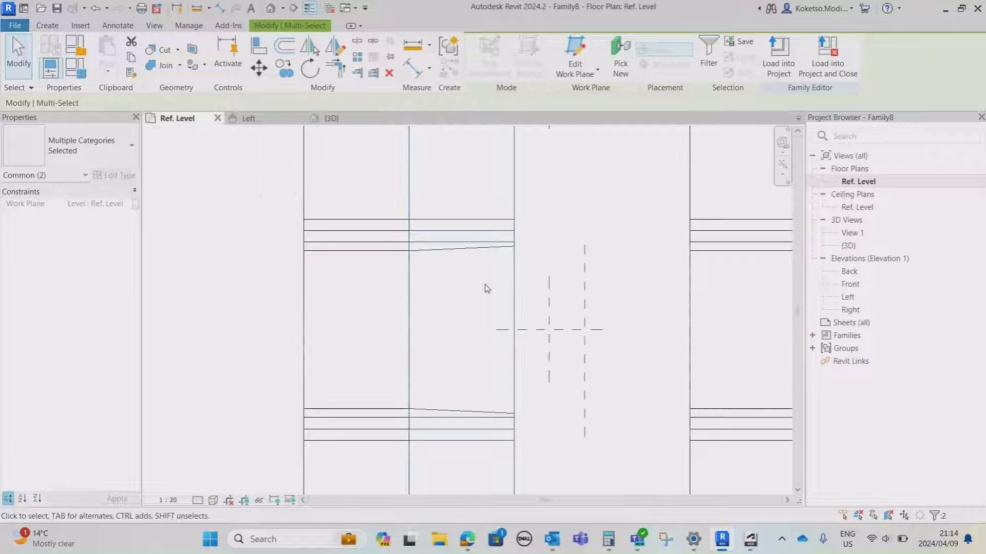
{"action": "scroll", "coordinate": [507, 315], "scroll_direction": "up", "scroll_amount": 2}
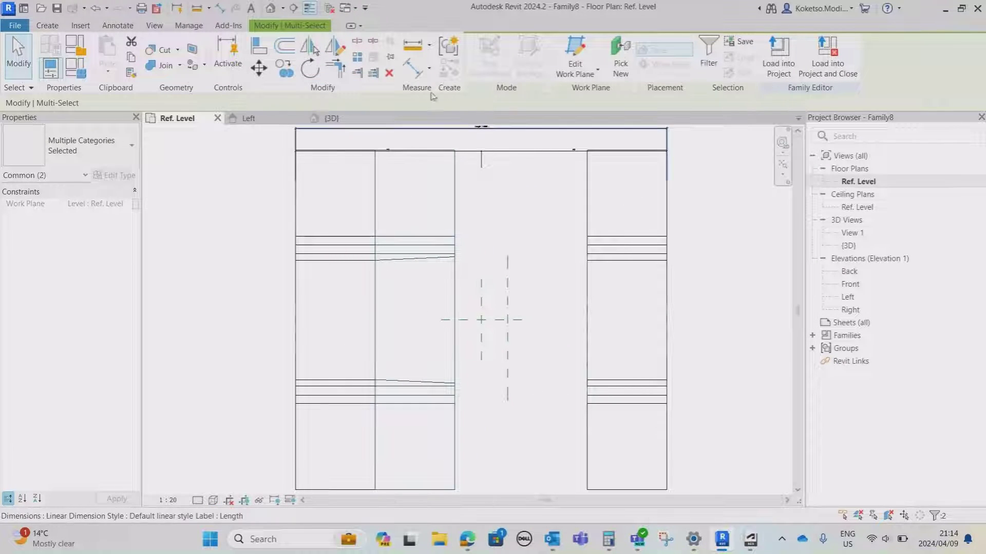
{"action": "left_click", "coordinate": [312, 47]}
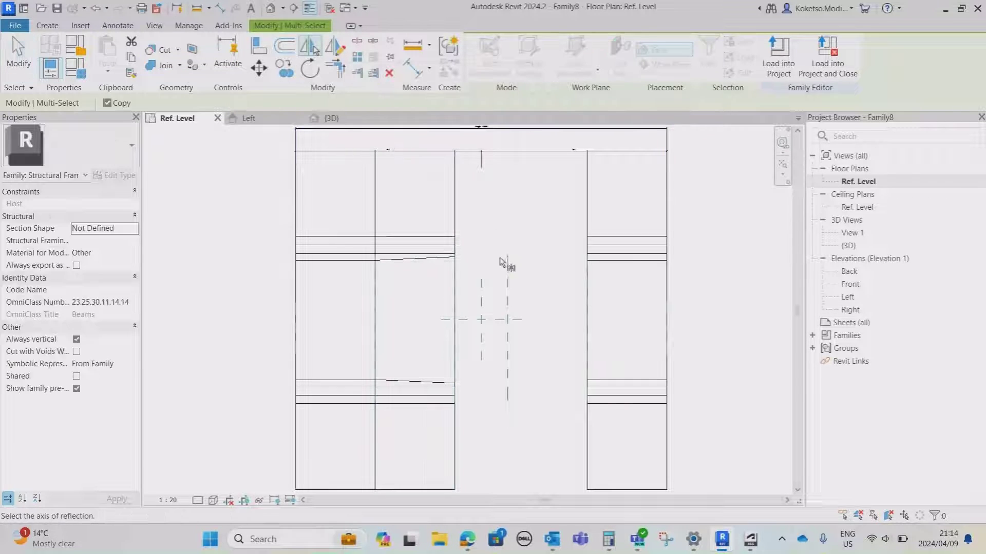
{"action": "left_click", "coordinate": [482, 286]}
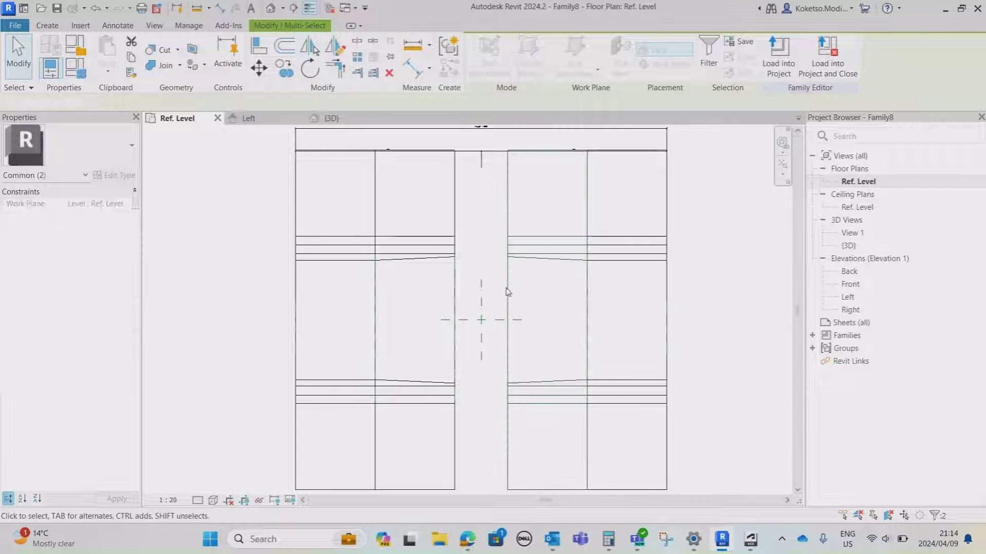
Step: Examine the mirrored swept blends in 3D from several angles and select the hollow extruded end segment
{"action": "left_click", "coordinate": [332, 118]}
{"action": "middle_click_drag", "start_coordinate": [645, 359], "coordinate": [578, 427], "text": "shift"}
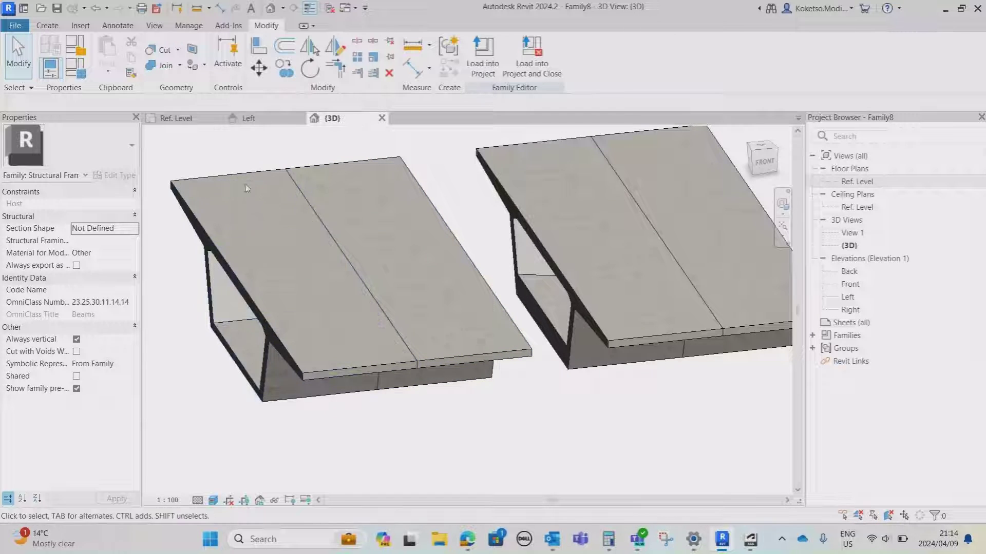
{"action": "middle_click_drag", "start_coordinate": [493, 328], "coordinate": [522, 398], "text": "shift"}
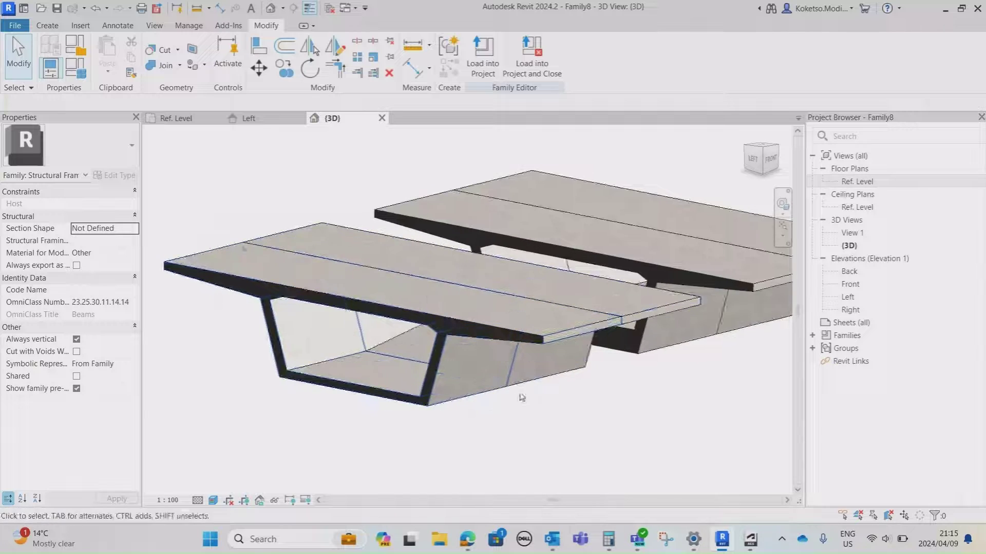
{"action": "left_click", "coordinate": [440, 336]}
{"action": "left_click", "coordinate": [440, 336]}
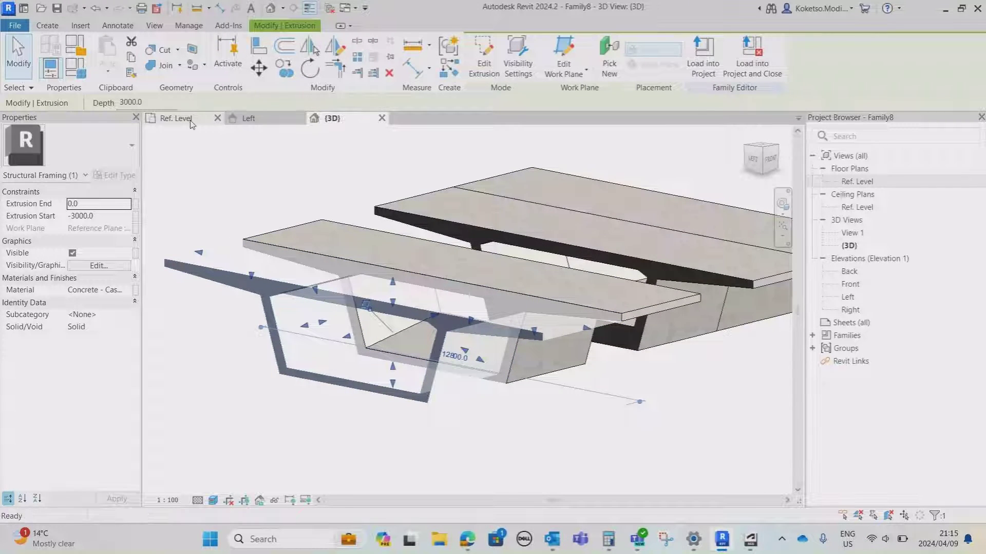
Step: Copy the hollow end segment in the Ref. Level plan, unconstrained, into the gap between the two swept blends
{"action": "left_click", "coordinate": [190, 121]}
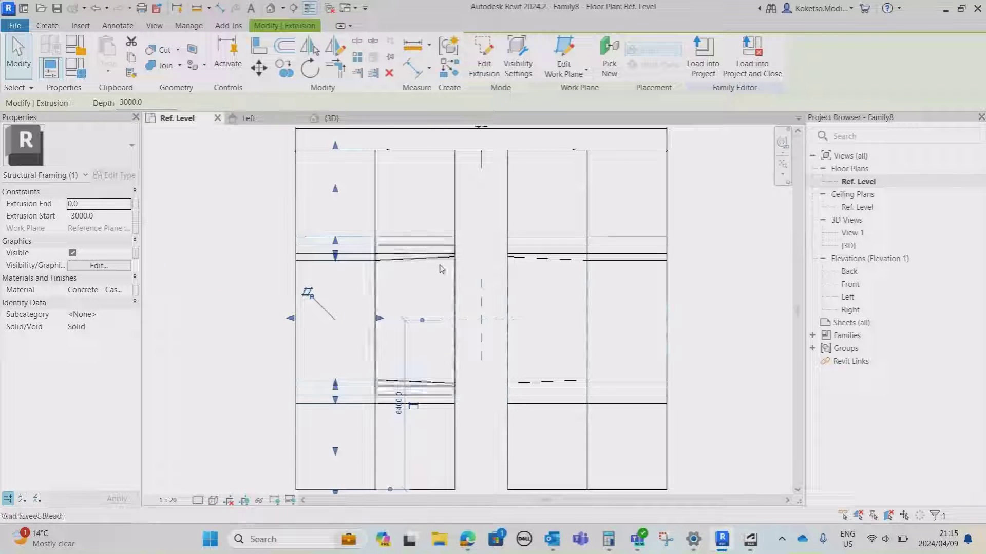
{"action": "left_click", "coordinate": [285, 68]}
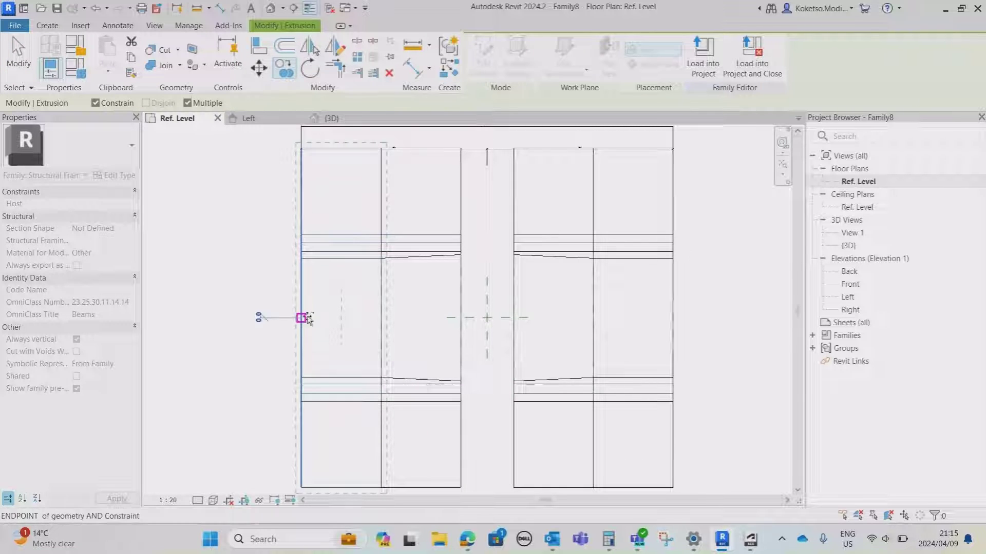
{"action": "left_click", "coordinate": [95, 103]}
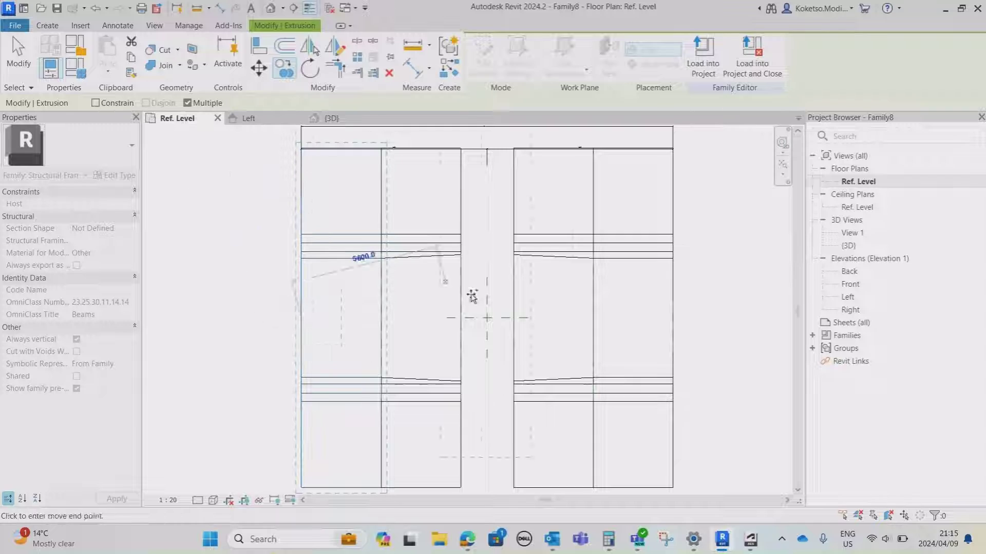
{"action": "left_click", "coordinate": [461, 320]}
{"action": "scroll", "coordinate": [478, 321], "scroll_direction": "up", "scroll_amount": 1}
{"action": "key", "text": "Escape"}
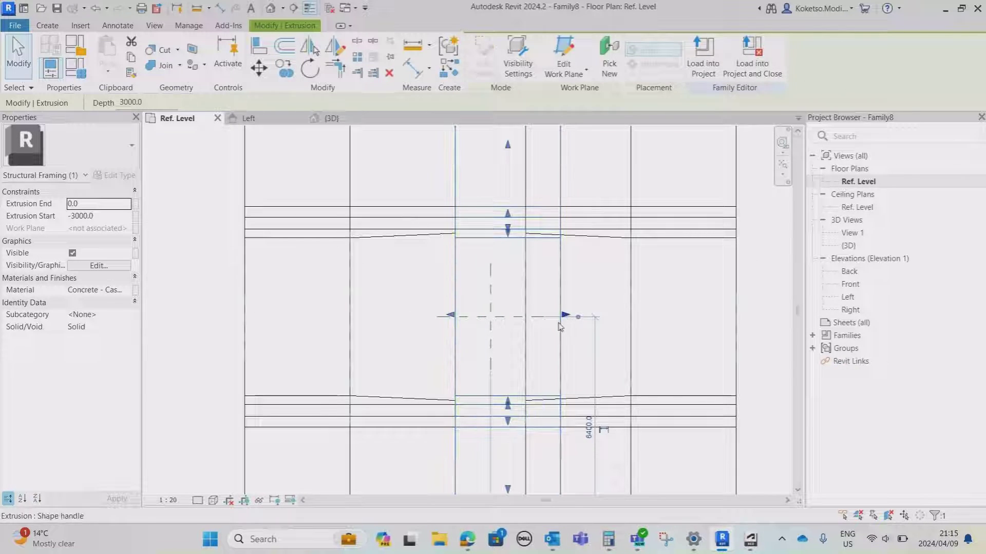
Step: Shorten the copied middle segment to a depth of 2000 mm so it ends at the opposite swept blend
{"action": "scroll", "coordinate": [561, 322], "scroll_direction": "up", "scroll_amount": 1}
{"action": "left_click_drag", "start_coordinate": [569, 315], "coordinate": [523, 317]}
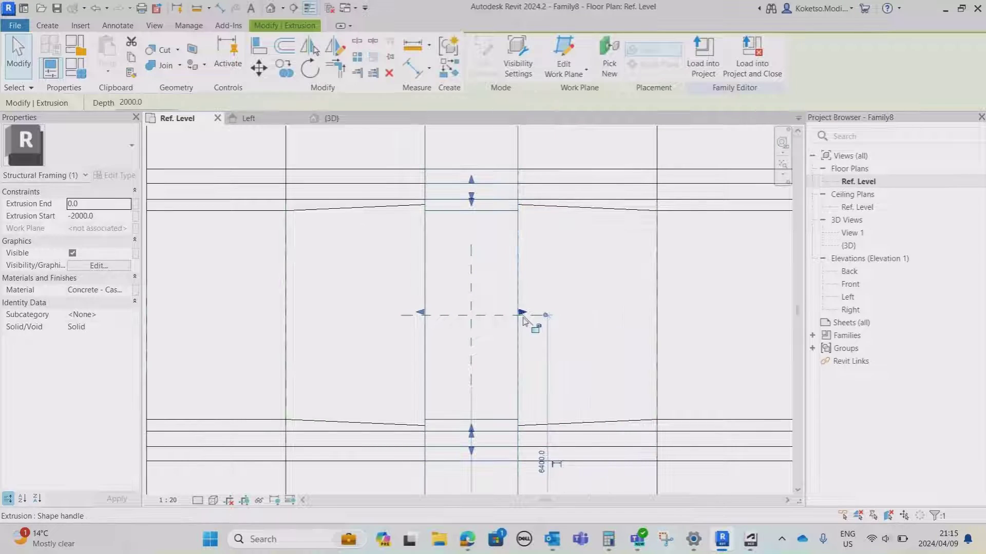
{"action": "left_click", "coordinate": [489, 330]}
{"action": "scroll", "coordinate": [452, 319], "scroll_direction": "down", "scroll_amount": 4}
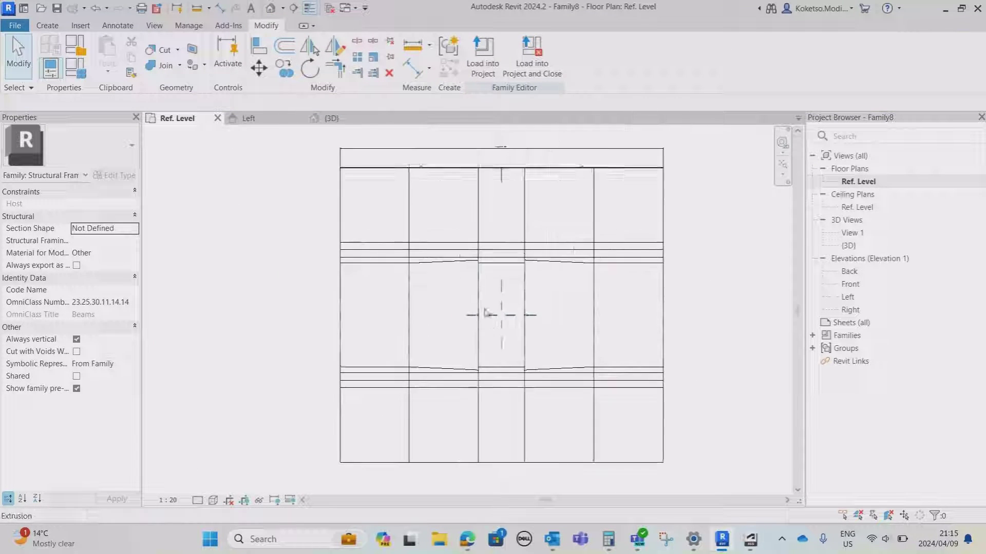
Step: Select the middle segment and examine how it fits between the swept blends in the 3D view
{"action": "left_click", "coordinate": [496, 280]}
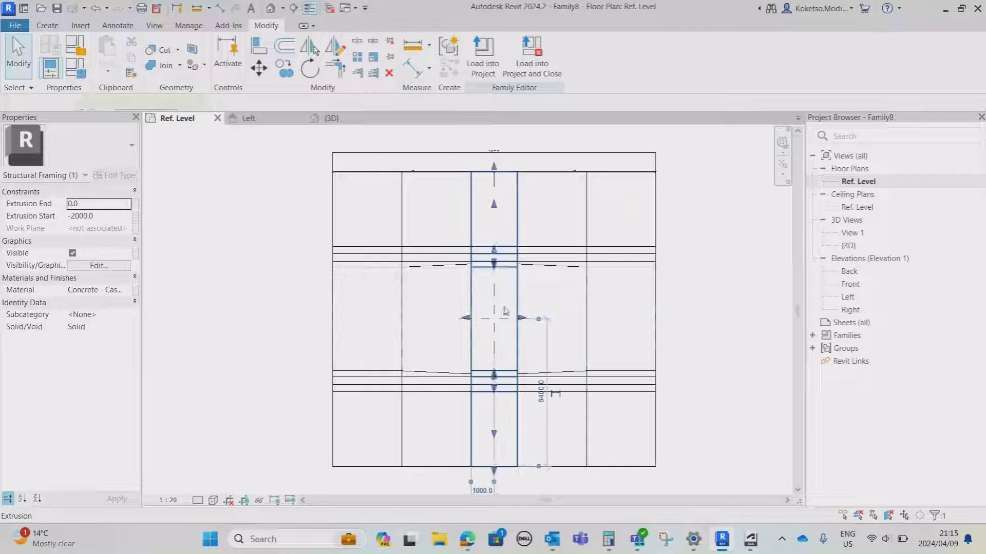
{"action": "left_click", "coordinate": [341, 122]}
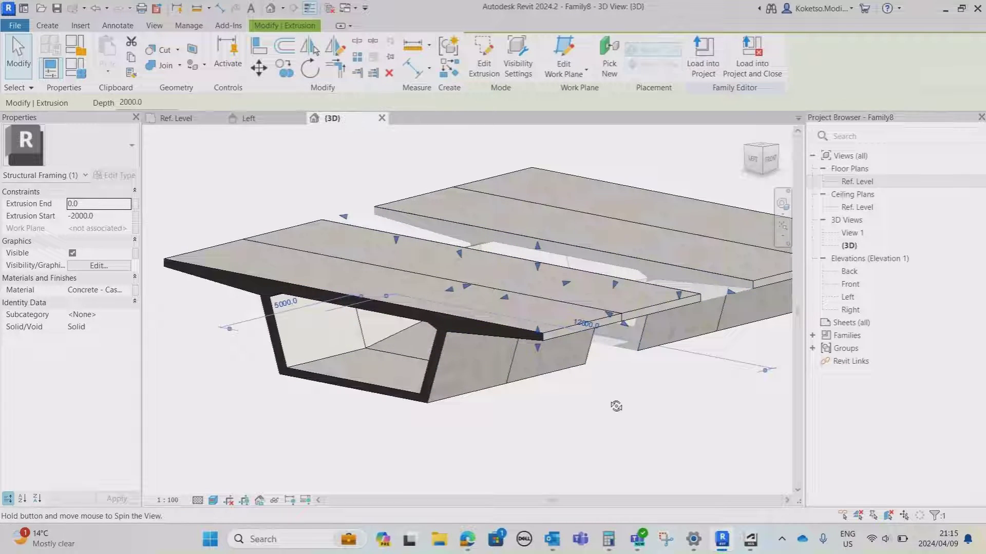
{"action": "scroll", "coordinate": [582, 297], "scroll_direction": "up", "scroll_amount": 4}
{"action": "key", "text": "Escape"}
{"action": "scroll", "coordinate": [582, 296], "scroll_direction": "down", "scroll_amount": 4}
{"action": "middle_click_drag", "start_coordinate": [582, 296], "coordinate": [540, 343], "text": "shift"}
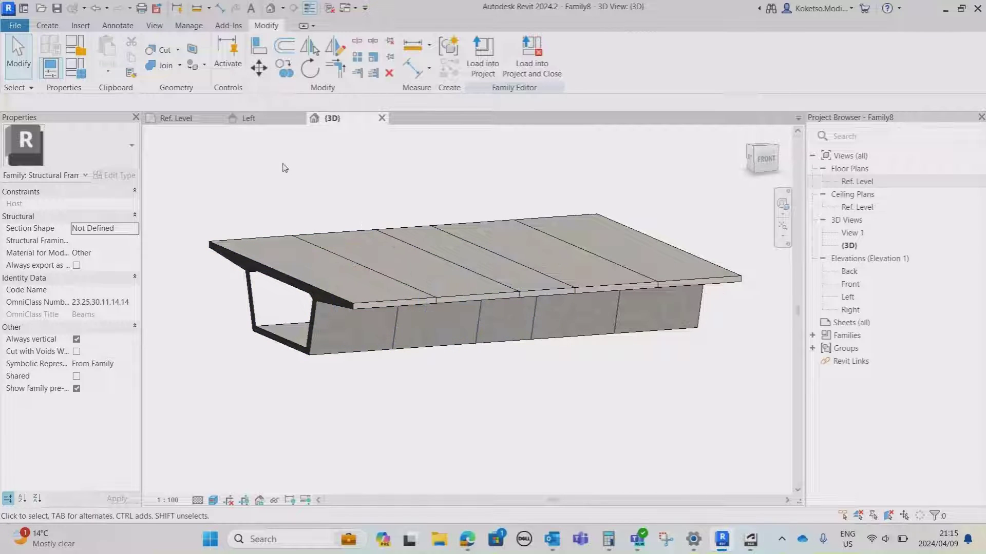
Step: Align and lock the segment joints to their reference planes in the Ref. Level plan
{"action": "left_click", "coordinate": [176, 119]}
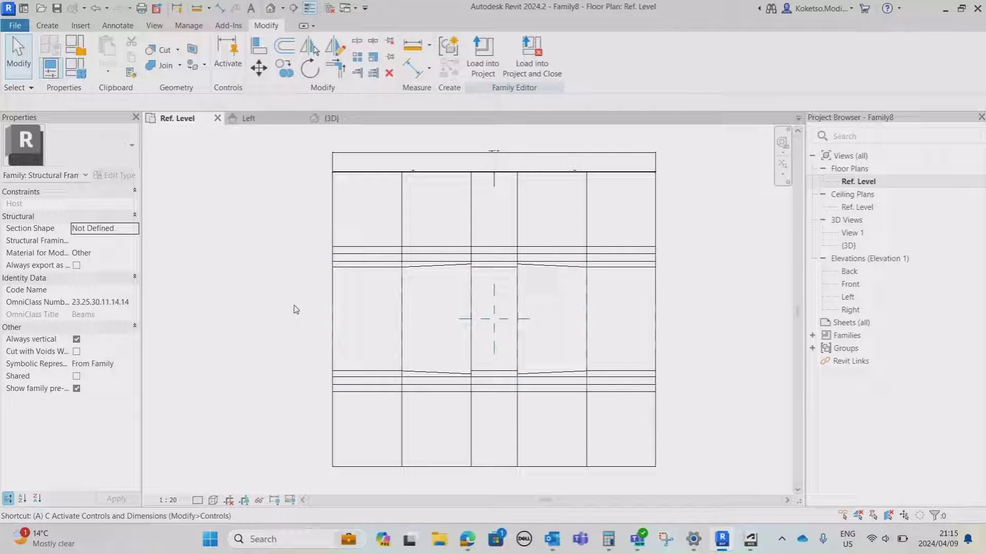
{"action": "key", "text": "l"}
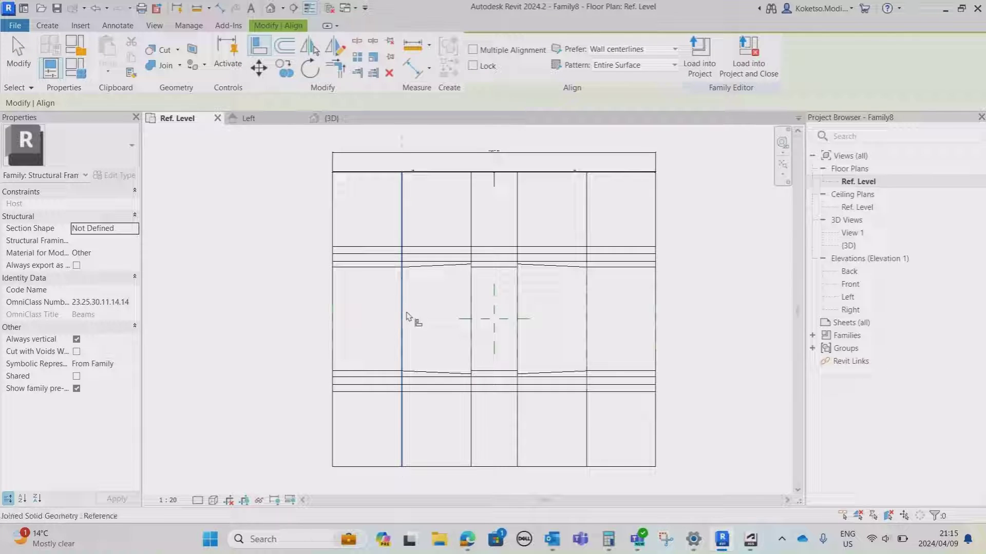
{"action": "scroll", "coordinate": [404, 308], "scroll_direction": "up", "scroll_amount": 2}
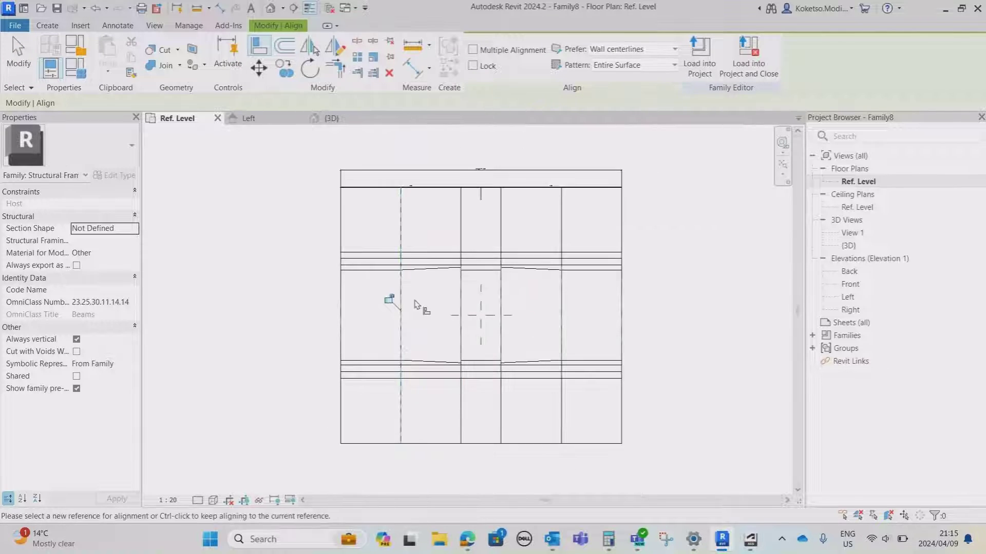
{"action": "scroll", "coordinate": [411, 301], "scroll_direction": "down", "scroll_amount": 2}
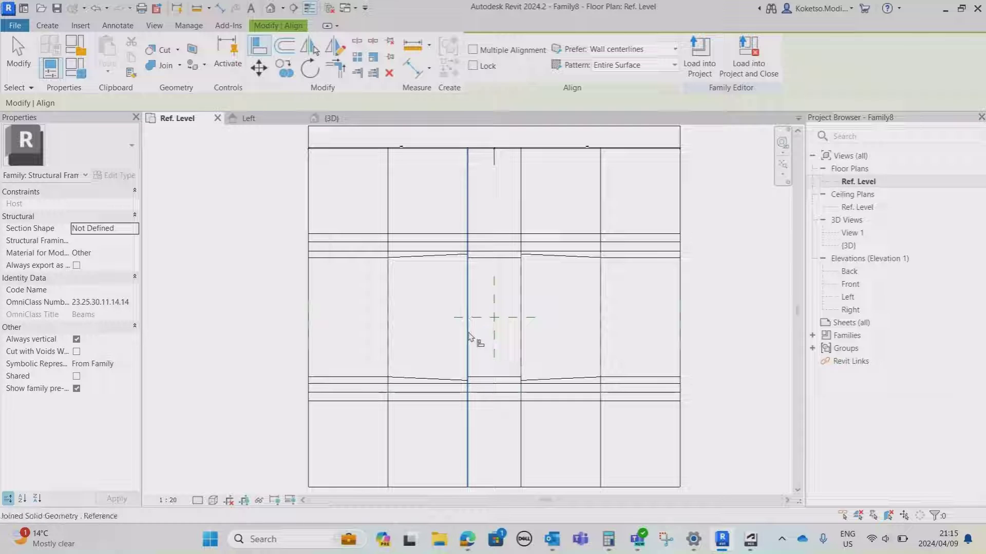
{"action": "left_click", "coordinate": [530, 337]}
{"action": "middle_click_drag", "start_coordinate": [506, 303], "coordinate": [497, 337]}
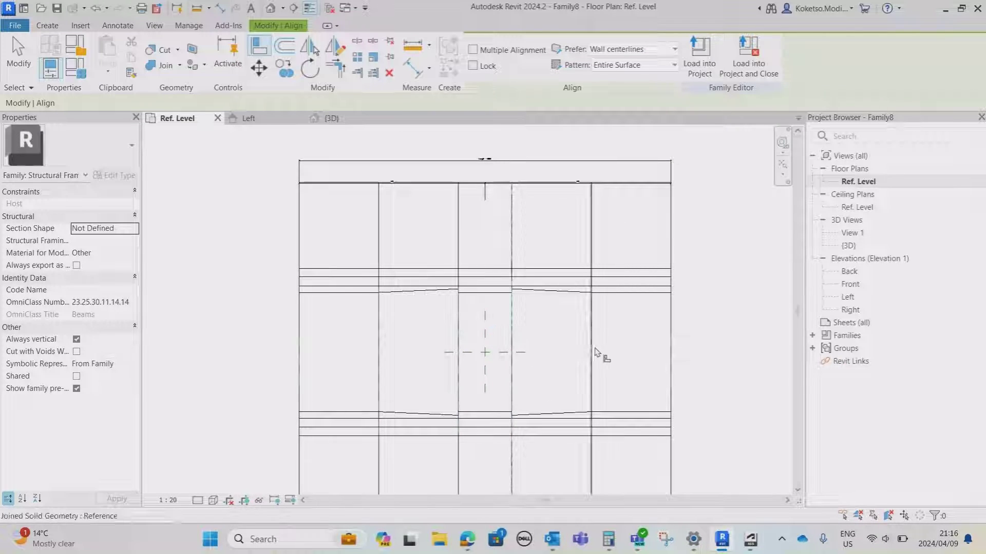
{"action": "scroll", "coordinate": [609, 359], "scroll_direction": "down", "scroll_amount": 3}
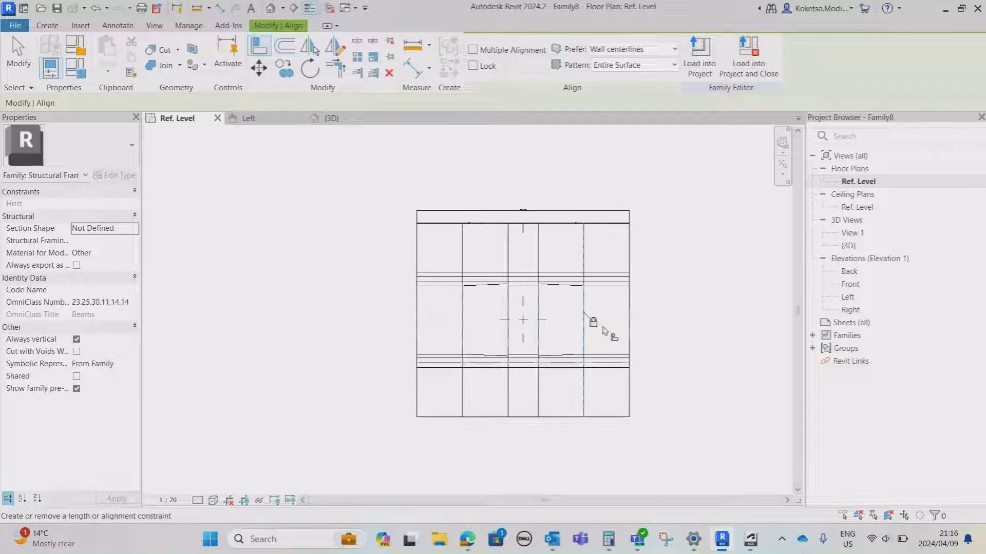
{"action": "key", "text": "Escape"}
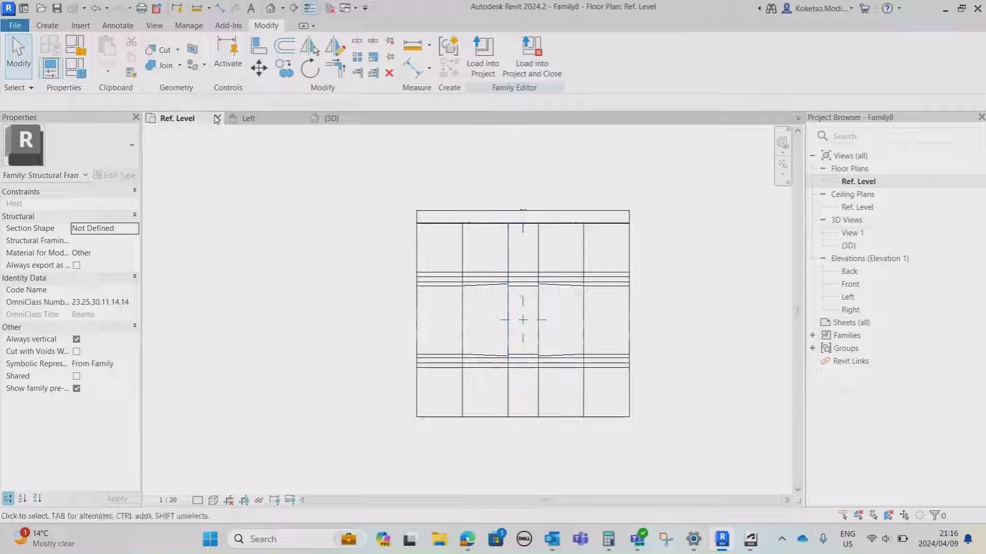
Step: Edit the middle segment's extrusion sketch, moving the inner bottom line up to the swept blend's raised inner edge, and finish the sketch
{"action": "left_click", "coordinate": [338, 121]}
{"action": "left_click", "coordinate": [519, 295]}
{"action": "middle_click_drag", "start_coordinate": [520, 294], "coordinate": [459, 249], "text": "shift"}
{"action": "scroll", "coordinate": [382, 208], "scroll_direction": "up", "scroll_amount": 2}
{"action": "left_click", "coordinate": [488, 76]}
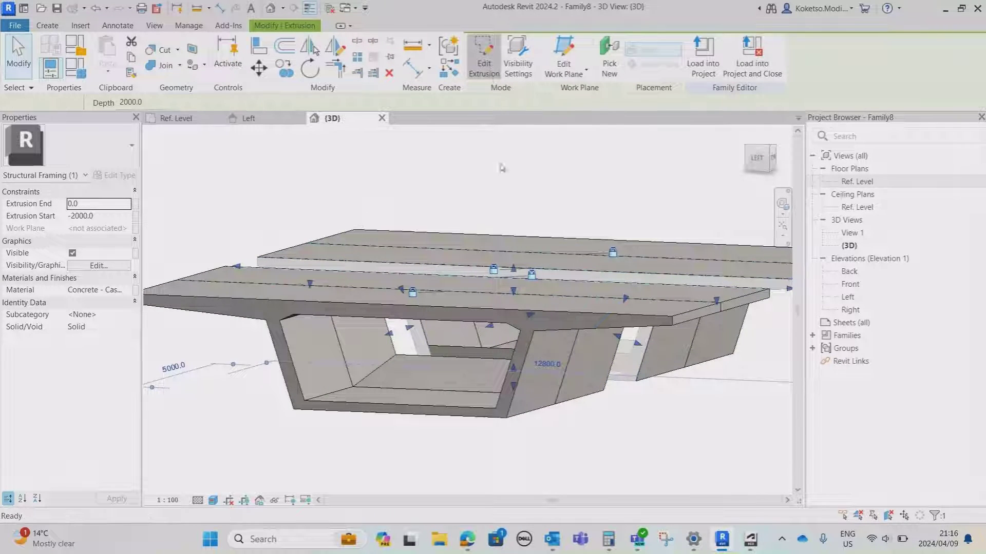
{"action": "left_click", "coordinate": [267, 119]}
{"action": "scroll", "coordinate": [561, 337], "scroll_direction": "down", "scroll_amount": 2}
{"action": "left_click", "coordinate": [569, 359]}
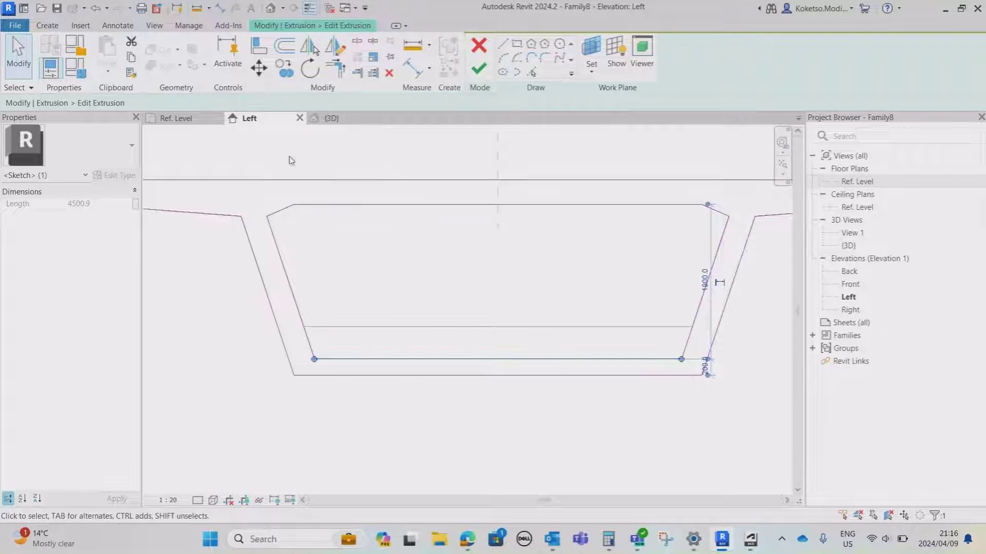
{"action": "left_click", "coordinate": [259, 68]}
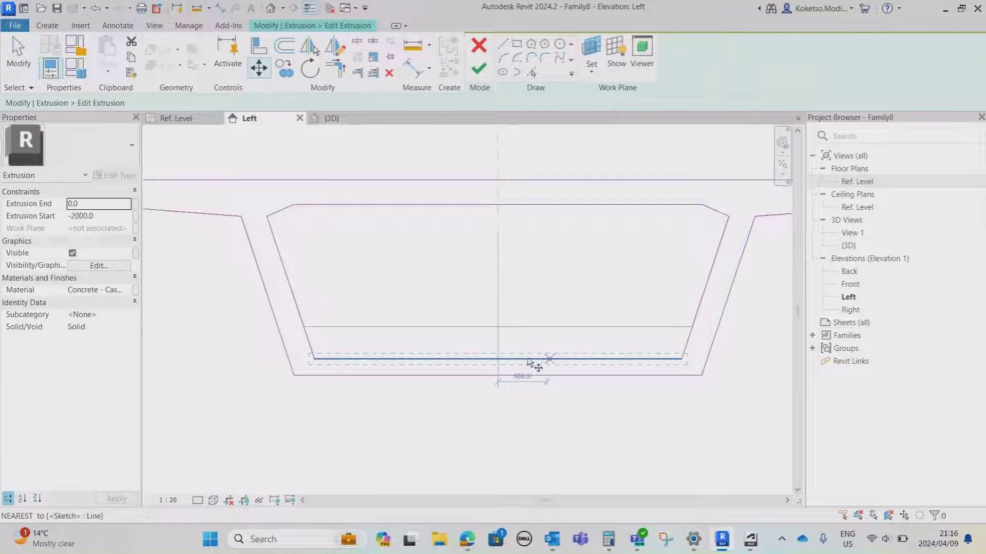
{"action": "left_click", "coordinate": [498, 359]}
{"action": "left_click", "coordinate": [498, 327]}
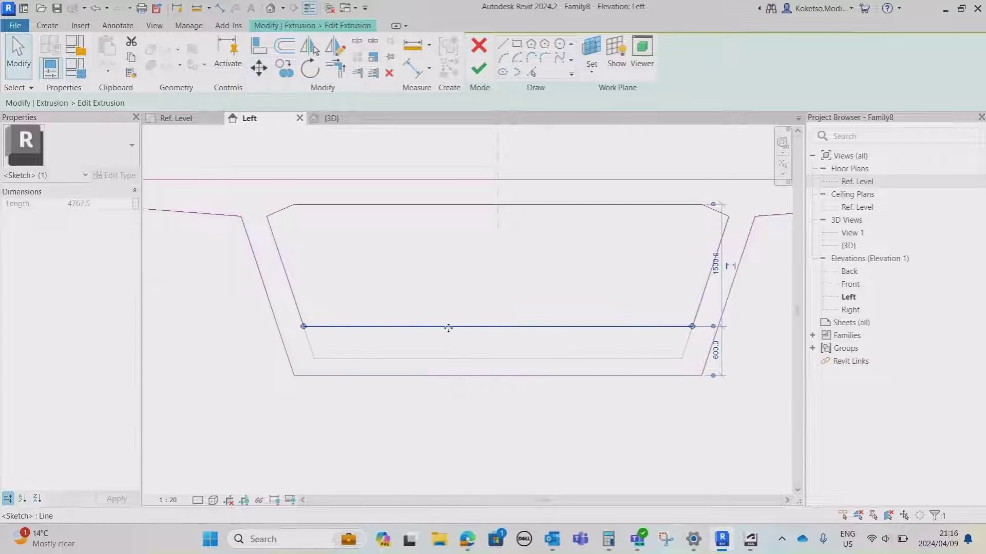
{"action": "left_click", "coordinate": [479, 70]}
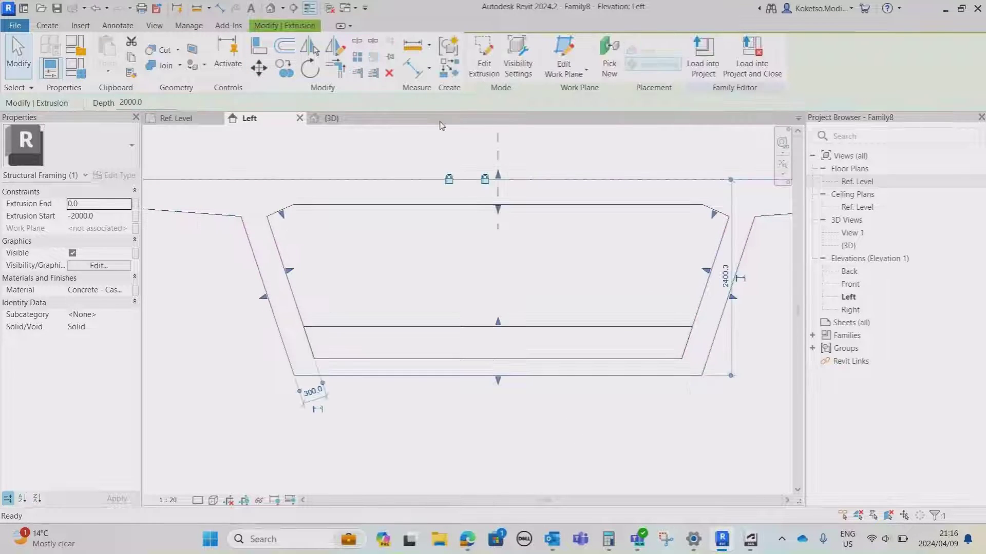
Step: Examine the girder's hollow interior and the thickened middle segment in 3D from several angles
{"action": "left_click", "coordinate": [340, 119]}
{"action": "middle_click_drag", "start_coordinate": [630, 416], "coordinate": [685, 419], "text": "shift"}
{"action": "scroll", "coordinate": [554, 348], "scroll_direction": "up", "scroll_amount": 2}
{"action": "middle_click_drag", "start_coordinate": [554, 348], "coordinate": [624, 422], "text": "shift"}
{"action": "middle_click_drag", "start_coordinate": [629, 467], "coordinate": [600, 380], "text": "shift"}
{"action": "scroll", "coordinate": [576, 359], "scroll_direction": "up", "scroll_amount": 5}
{"action": "scroll", "coordinate": [576, 360], "scroll_direction": "down", "scroll_amount": 4}
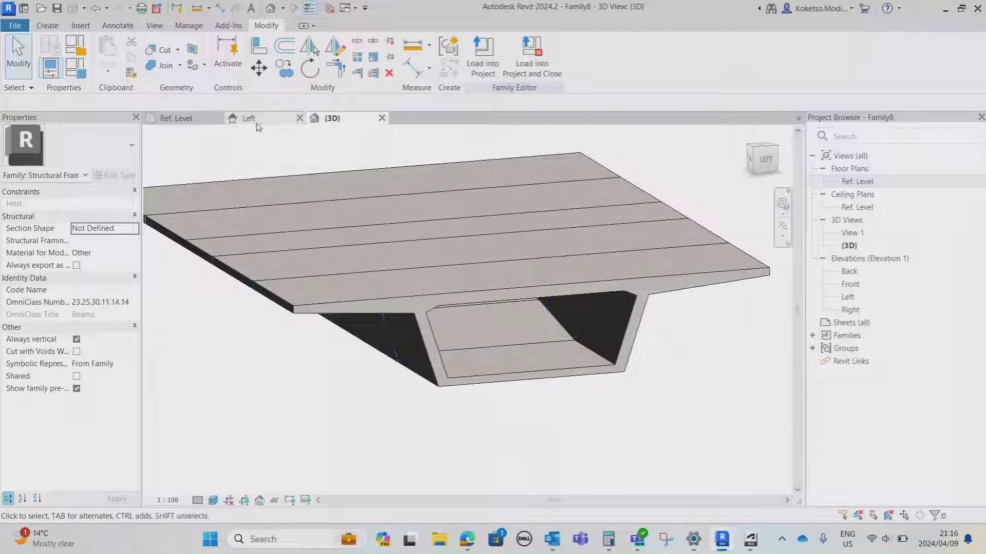
Step: Create a lengthwise section through the girder along the Center (Front/Back) reference plane and extend its view depth
{"action": "left_click", "coordinate": [177, 119]}
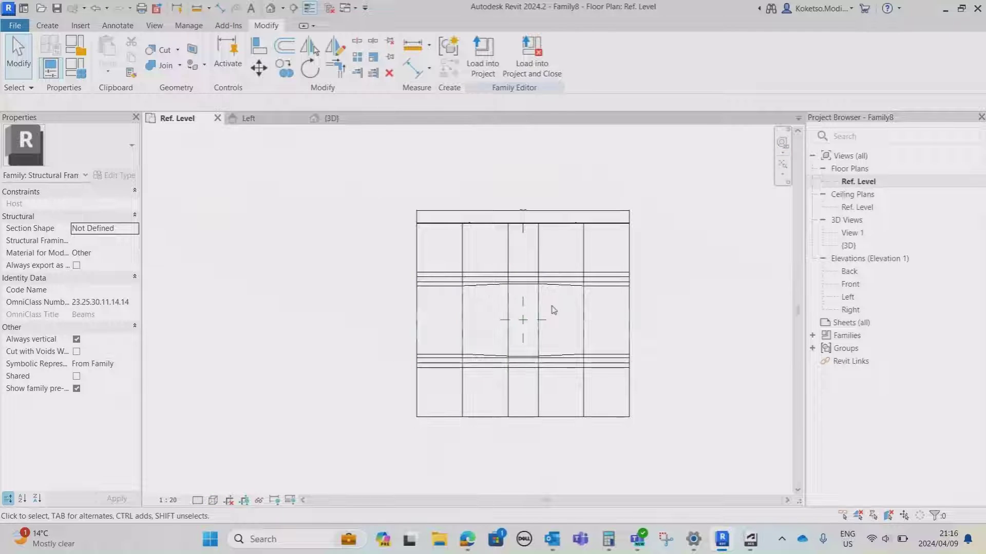
{"action": "left_click", "coordinate": [293, 9]}
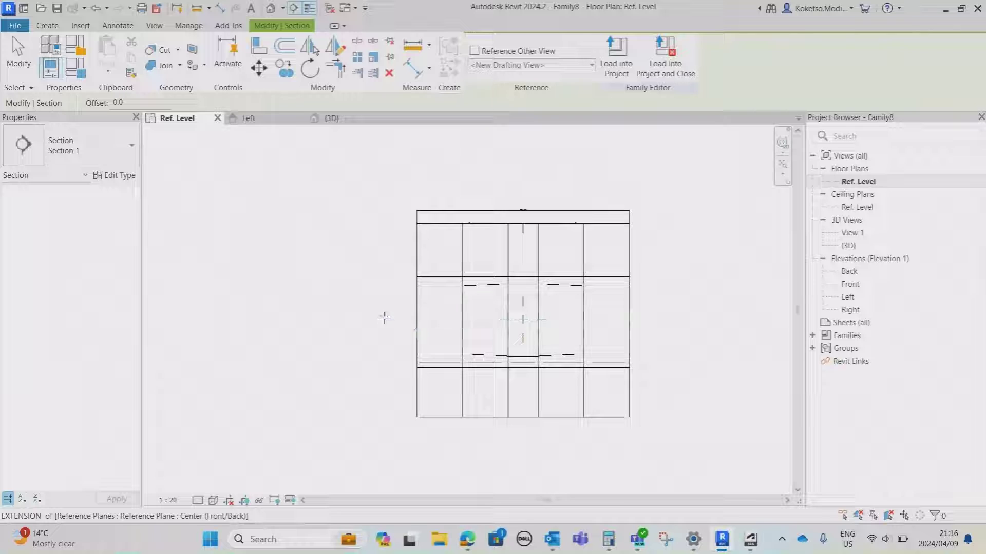
{"action": "left_click", "coordinate": [384, 319]}
{"action": "left_click", "coordinate": [662, 319]}
{"action": "scroll", "coordinate": [467, 269], "scroll_direction": "up", "scroll_amount": 3}
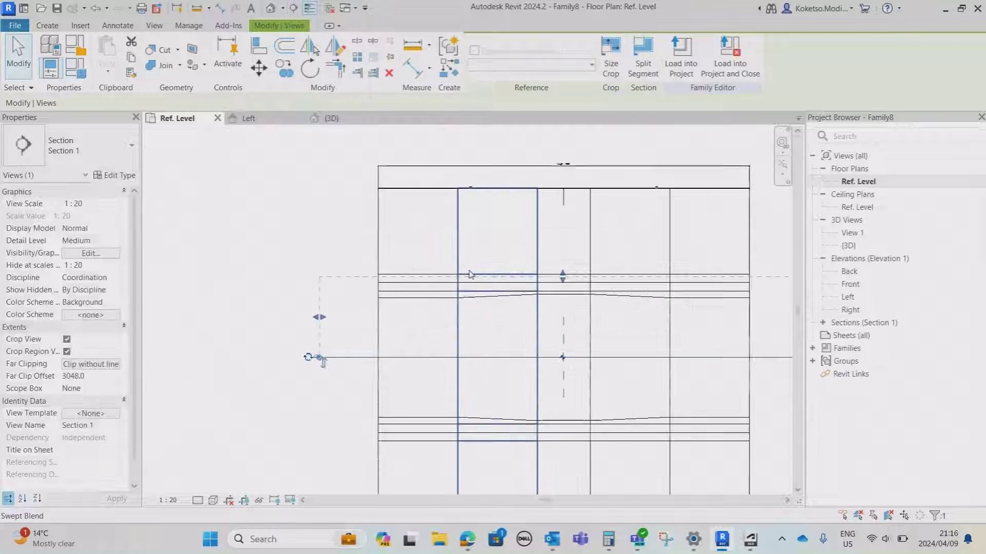
{"action": "left_click_drag", "start_coordinate": [566, 274], "coordinate": [566, 200]}
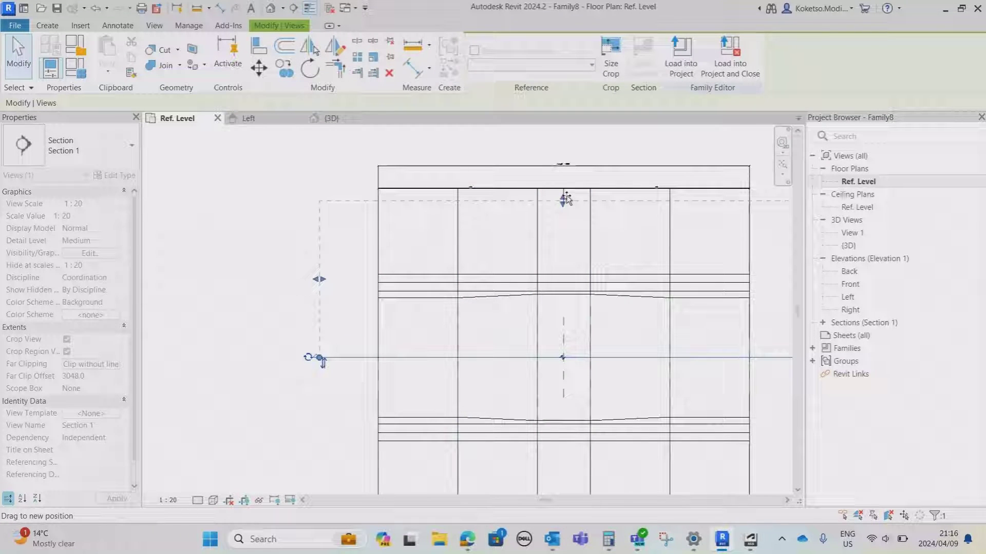
{"action": "middle_click_drag", "start_coordinate": [519, 249], "coordinate": [444, 219]}
{"action": "scroll", "coordinate": [444, 219], "scroll_direction": "down", "scroll_amount": 1}
Step: Open the new section view and examine the bottom slab's taper and the joints along the girder
{"action": "double_click", "coordinate": [288, 306]}
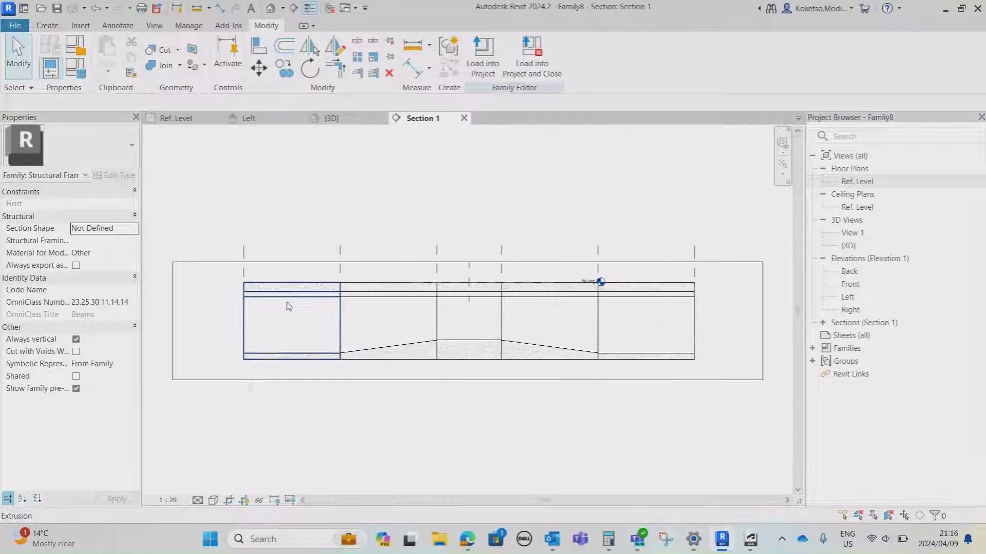
{"action": "scroll", "coordinate": [426, 303], "scroll_direction": "down", "scroll_amount": 3}
{"action": "scroll", "coordinate": [383, 327], "scroll_direction": "up", "scroll_amount": 2}
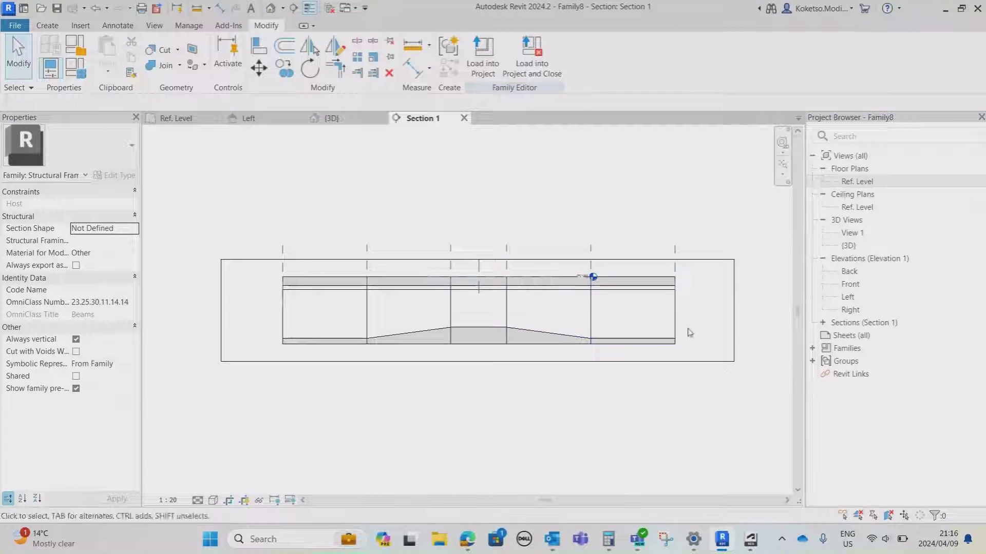
{"action": "scroll", "coordinate": [416, 321], "scroll_direction": "up", "scroll_amount": 5}
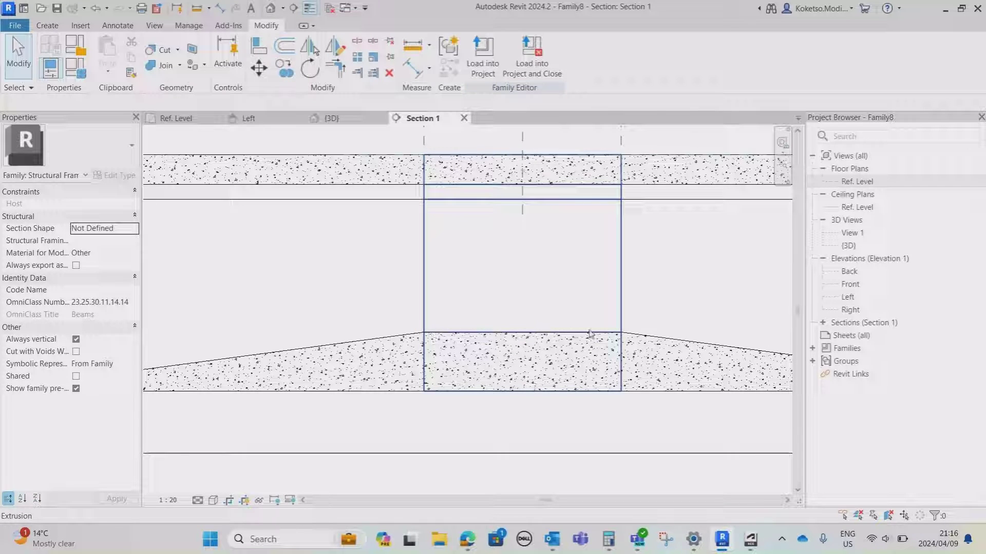
{"action": "scroll", "coordinate": [468, 321], "scroll_direction": "down", "scroll_amount": 3}
{"action": "scroll", "coordinate": [566, 293], "scroll_direction": "down", "scroll_amount": 1}
{"action": "mouse_move", "coordinate": [722, 318]}
{"action": "middle_mouse_down"}
{"action": "mouse_move", "coordinate": [566, 292]}
{"action": "mouse_move", "coordinate": [684, 311]}
{"action": "middle_mouse_up"}
{"action": "scroll", "coordinate": [619, 292], "scroll_direction": "up", "scroll_amount": 2}
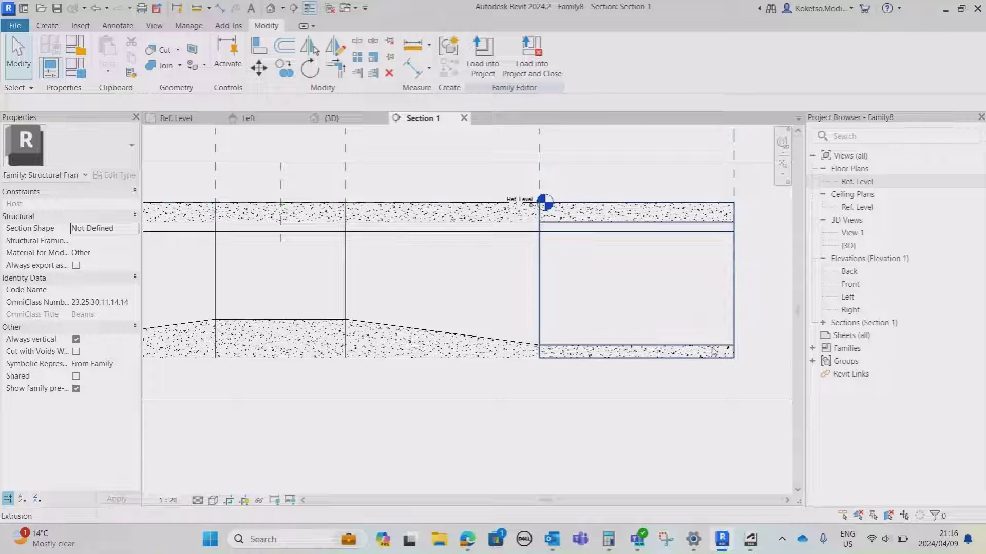
{"action": "scroll", "coordinate": [468, 259], "scroll_direction": "down", "scroll_amount": 2}
{"action": "mouse_move", "coordinate": [343, 257]}
{"action": "middle_mouse_down"}
{"action": "mouse_move", "coordinate": [468, 260]}
{"action": "mouse_move", "coordinate": [480, 276]}
{"action": "mouse_move", "coordinate": [472, 277]}
{"action": "middle_mouse_up"}
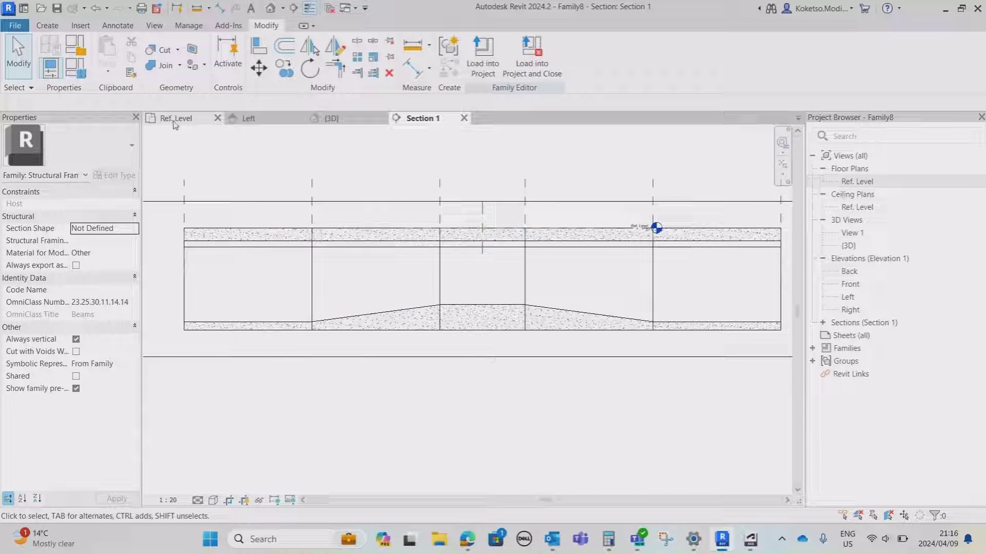
Step: Start a new solid extrusion in the Left elevation, using a named reference plane as its work plane
{"action": "left_click", "coordinate": [259, 120]}
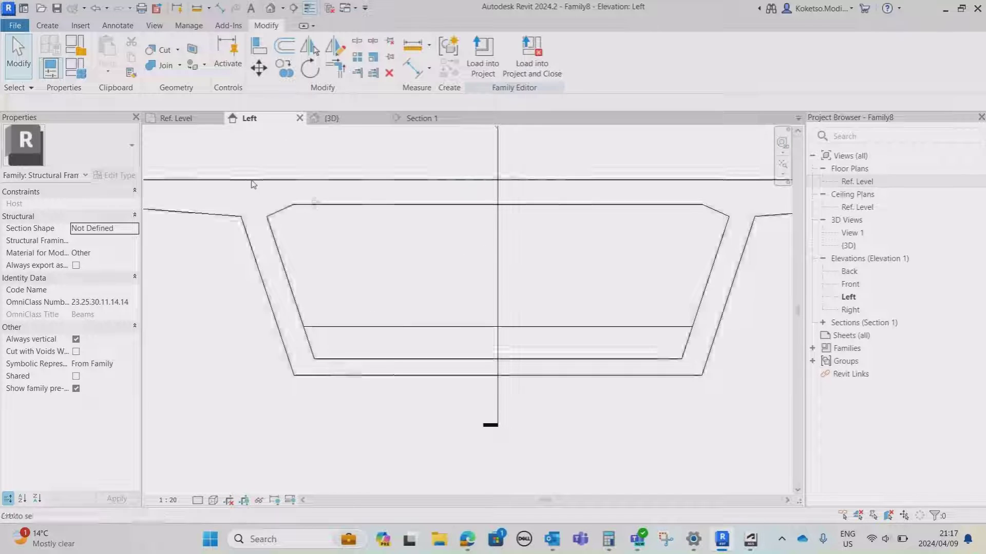
{"action": "scroll", "coordinate": [439, 293], "scroll_direction": "down", "scroll_amount": 1}
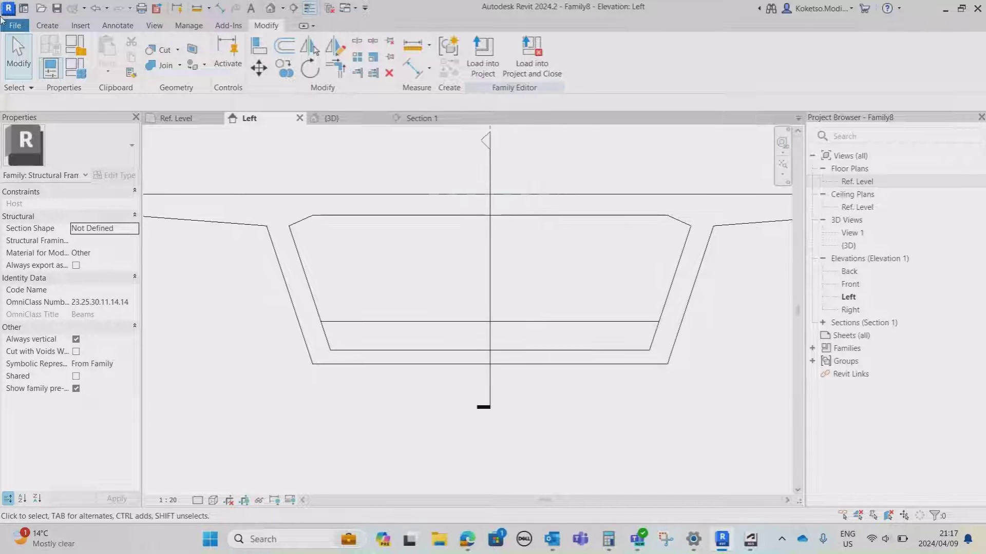
{"action": "left_click", "coordinate": [47, 26]}
{"action": "left_click", "coordinate": [109, 55]}
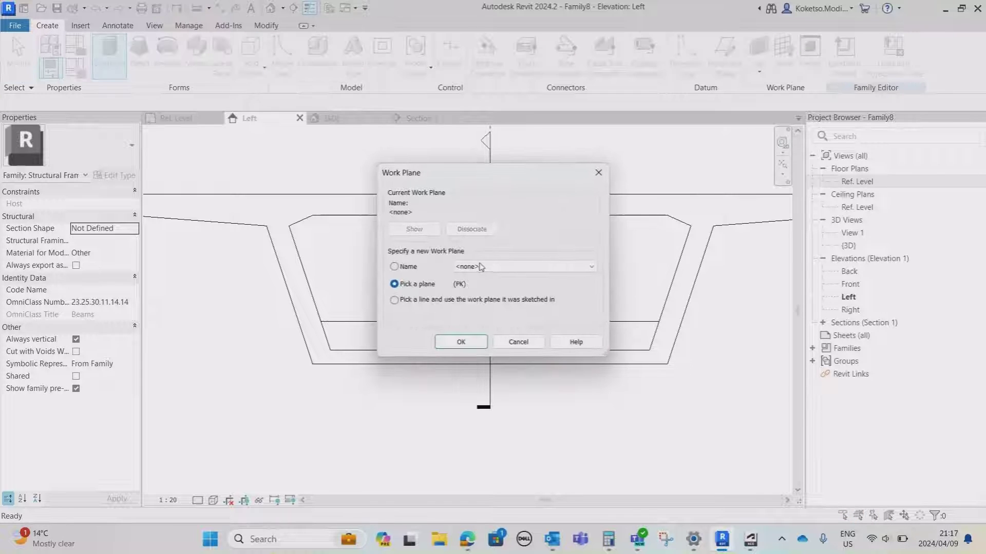
{"action": "left_click", "coordinate": [480, 266]}
{"action": "left_click", "coordinate": [492, 318]}
{"action": "left_click", "coordinate": [461, 342]}
{"action": "scroll", "coordinate": [367, 228], "scroll_direction": "up", "scroll_amount": 1}
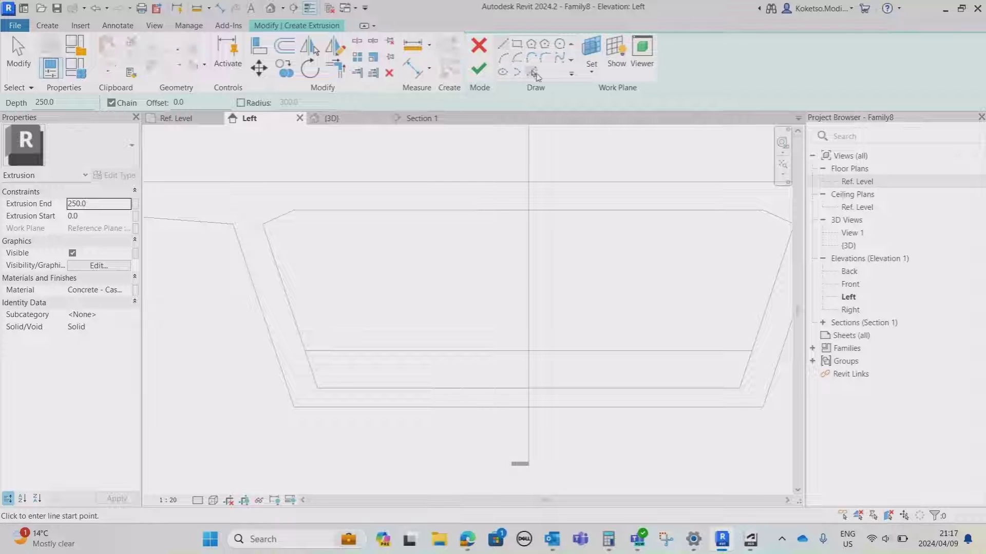
Step: Trace the middle segment's inner hollow outline with Pick Lines, trim its corners to the raised bottom line, and finish the extrusion
{"action": "left_click", "coordinate": [532, 73]}
{"action": "scroll", "coordinate": [345, 334], "scroll_direction": "down", "scroll_amount": 1}
{"action": "left_click", "coordinate": [349, 347]}
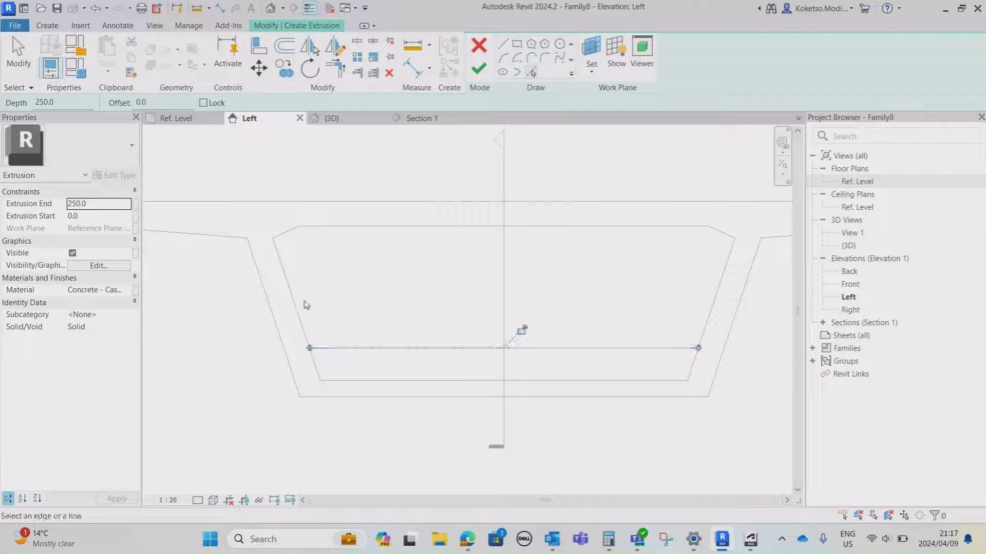
{"action": "left_click", "coordinate": [327, 225]}
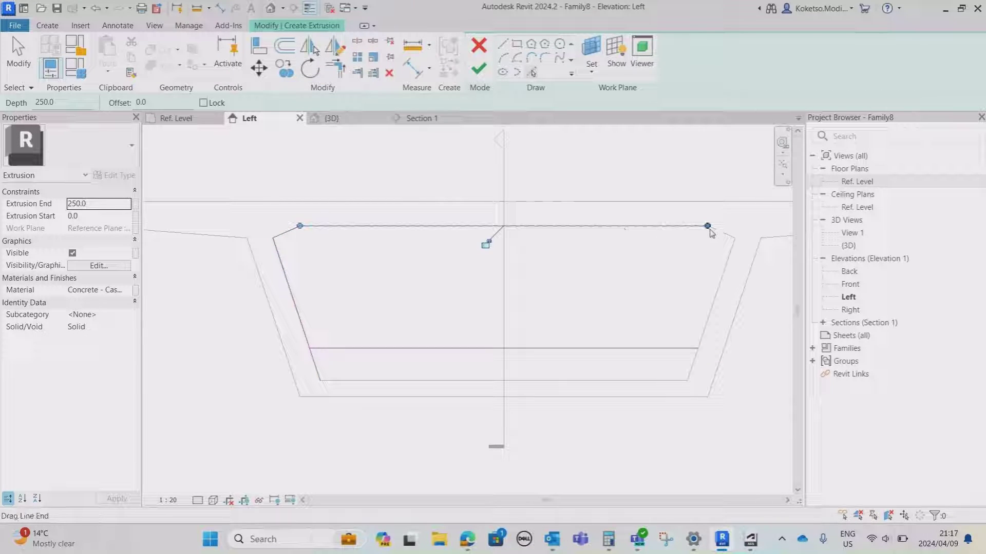
{"action": "left_click", "coordinate": [333, 72]}
{"action": "left_click", "coordinate": [335, 348]}
{"action": "left_click", "coordinate": [701, 338]}
{"action": "middle_click_drag", "start_coordinate": [576, 280], "coordinate": [572, 280]}
{"action": "key", "text": "Escape"}
{"action": "left_click", "coordinate": [478, 69]}
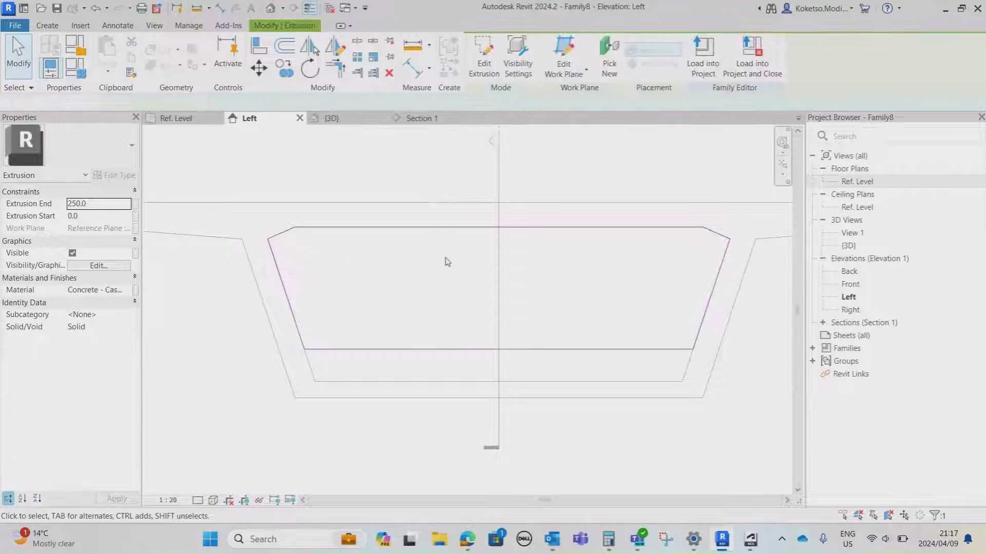
Step: Stretch the new extrusion's ends in the Ref. Level plan so it fills the 2000 mm middle segment, from -8000 to -6000
{"action": "left_click", "coordinate": [333, 118]}
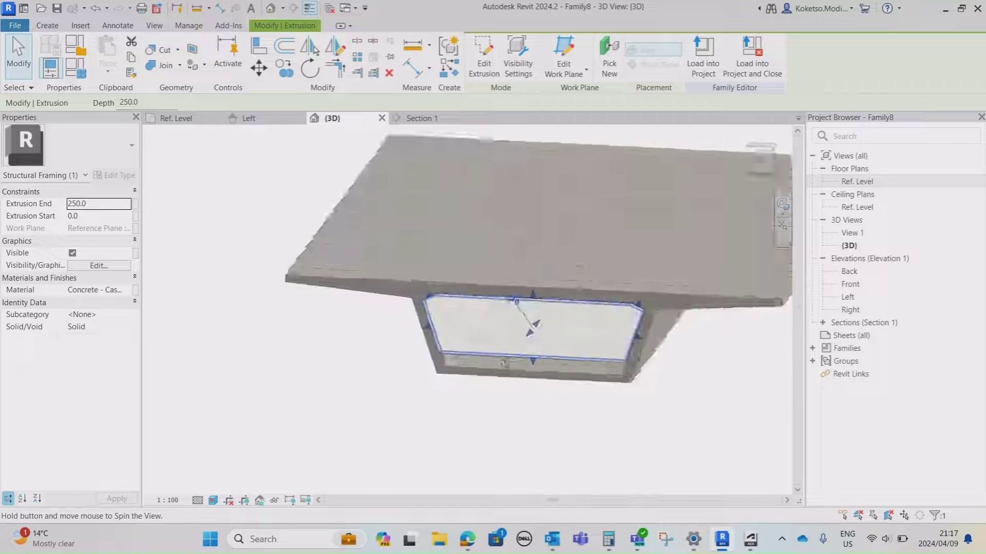
{"action": "left_click", "coordinate": [176, 118]}
{"action": "scroll", "coordinate": [344, 306], "scroll_direction": "up", "scroll_amount": 3}
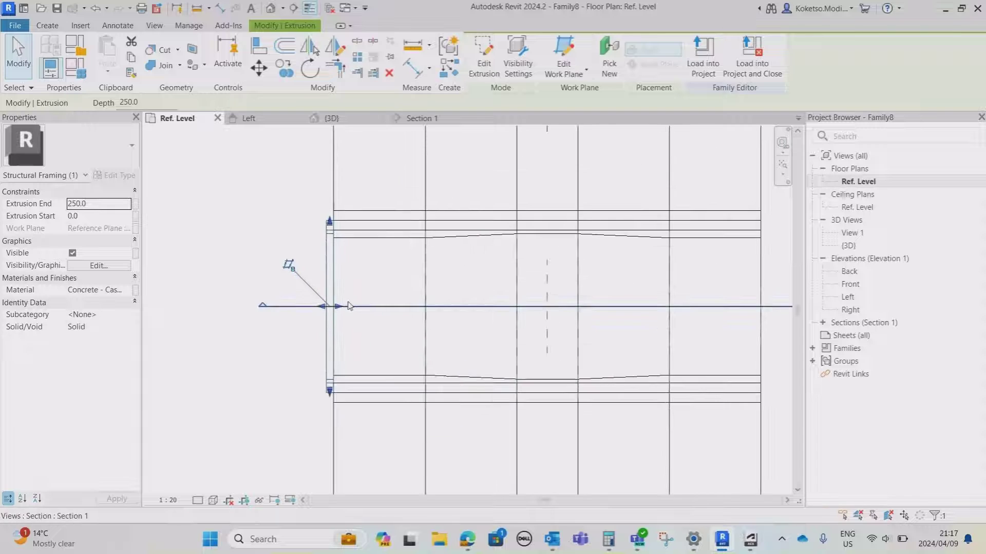
{"action": "left_click_drag", "start_coordinate": [353, 308], "coordinate": [578, 306]}
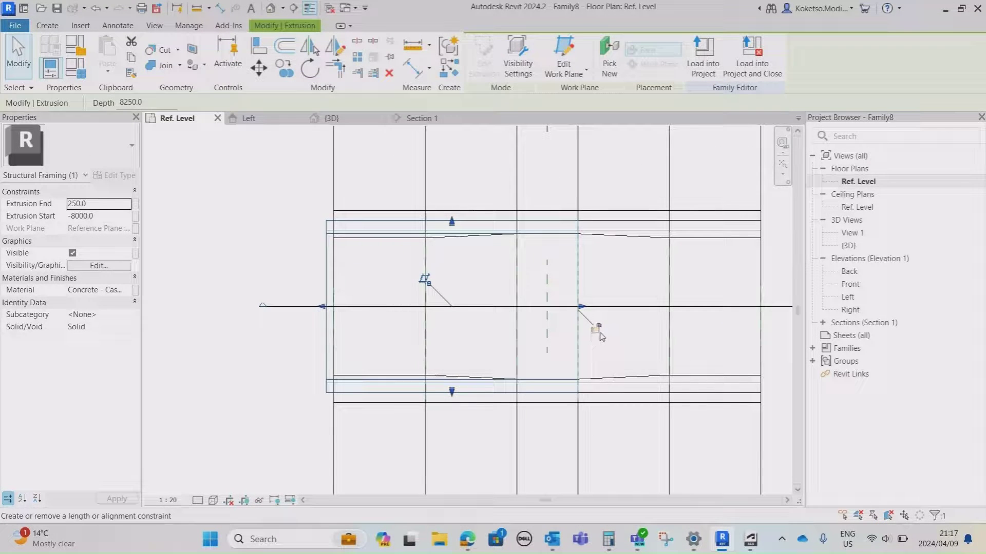
{"action": "left_click_drag", "start_coordinate": [322, 308], "coordinate": [516, 311]}
{"action": "scroll", "coordinate": [518, 311], "scroll_direction": "up", "scroll_amount": 2}
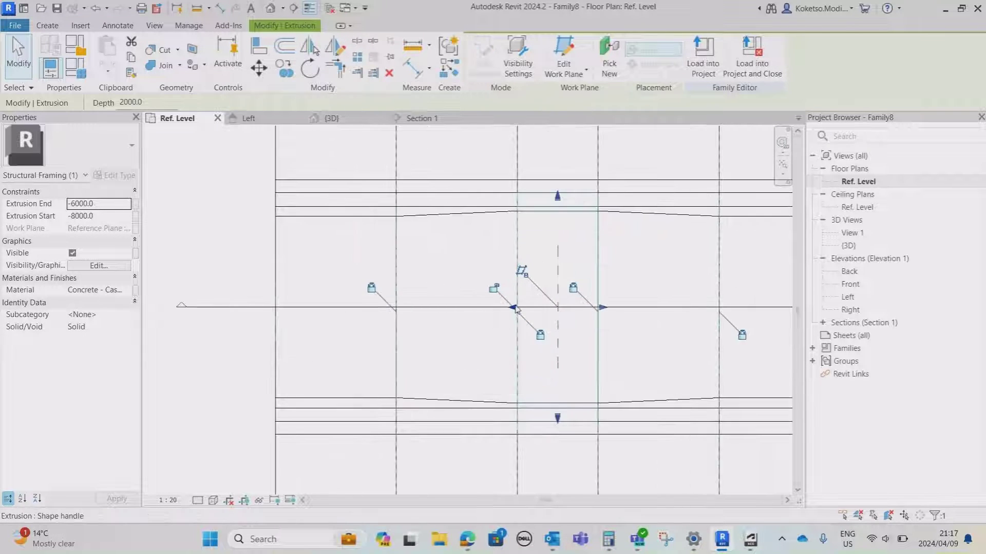
{"action": "key", "text": "Escape"}
Step: Align the infill extrusion's end faces with the reference planes bounding the middle segment
{"action": "scroll", "coordinate": [608, 333], "scroll_direction": "down", "scroll_amount": 1}
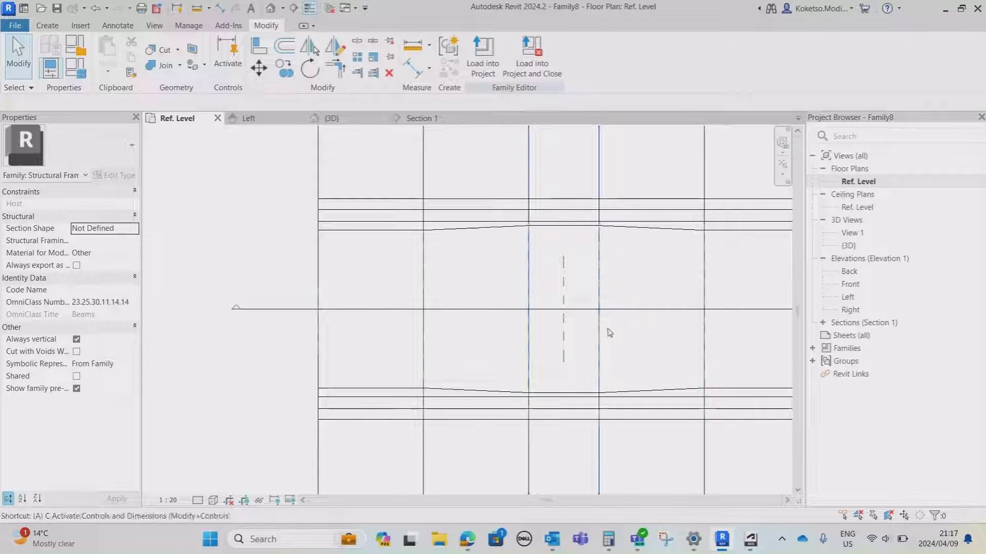
{"action": "key", "text": "a"}
{"action": "key", "text": "l"}
{"action": "scroll", "coordinate": [604, 334], "scroll_direction": "up", "scroll_amount": 2}
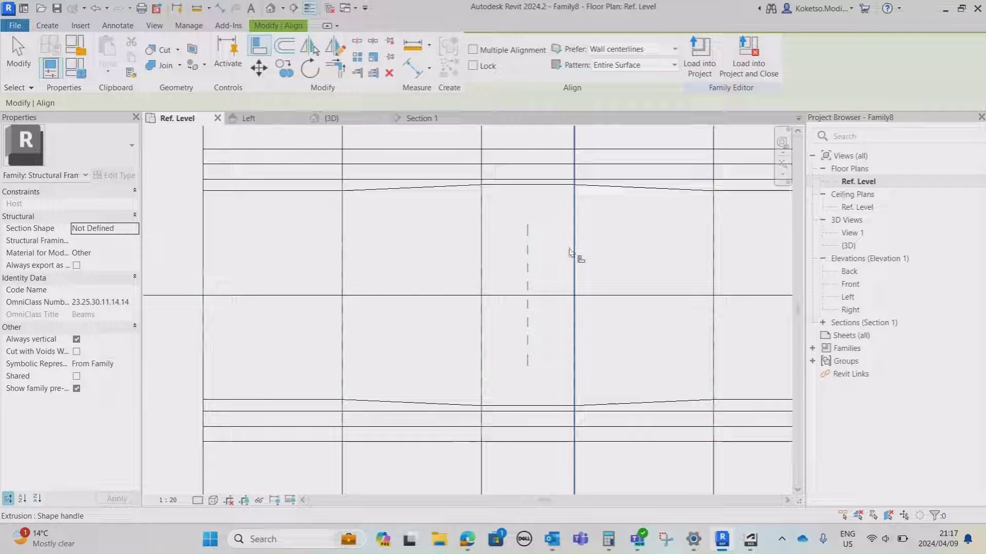
{"action": "scroll", "coordinate": [567, 302], "scroll_direction": "down", "scroll_amount": 2}
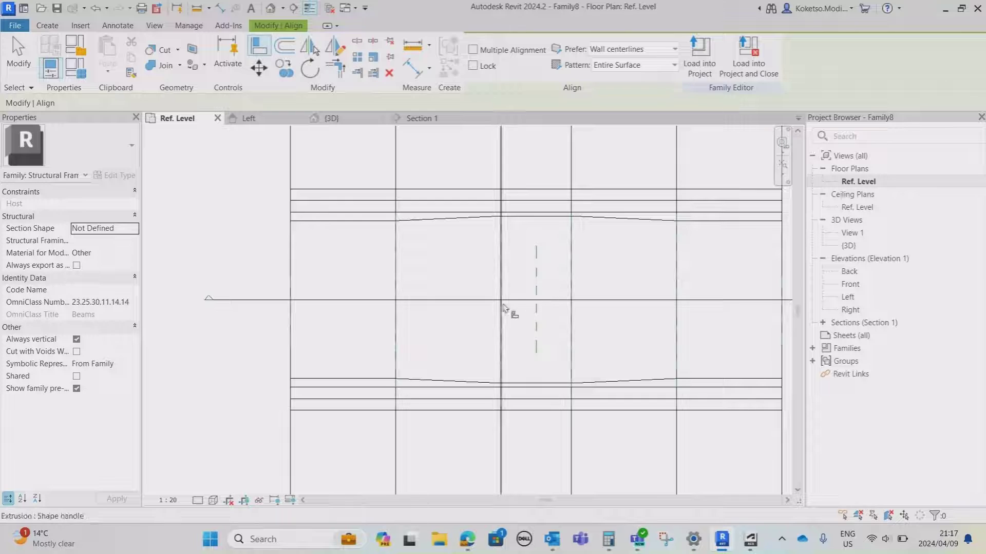
{"action": "scroll", "coordinate": [501, 286], "scroll_direction": "down", "scroll_amount": 2}
{"action": "scroll", "coordinate": [511, 261], "scroll_direction": "up", "scroll_amount": 2}
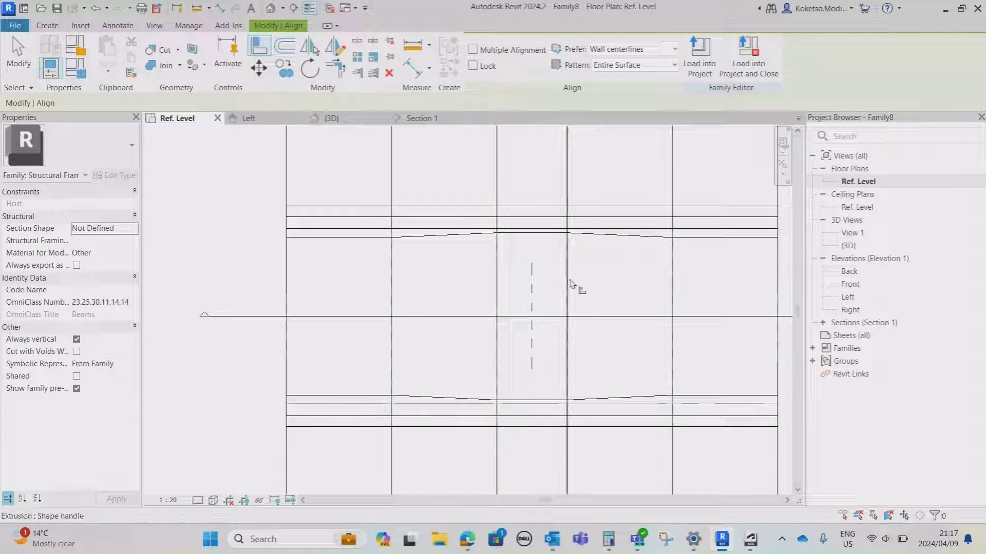
{"action": "left_click", "coordinate": [568, 310]}
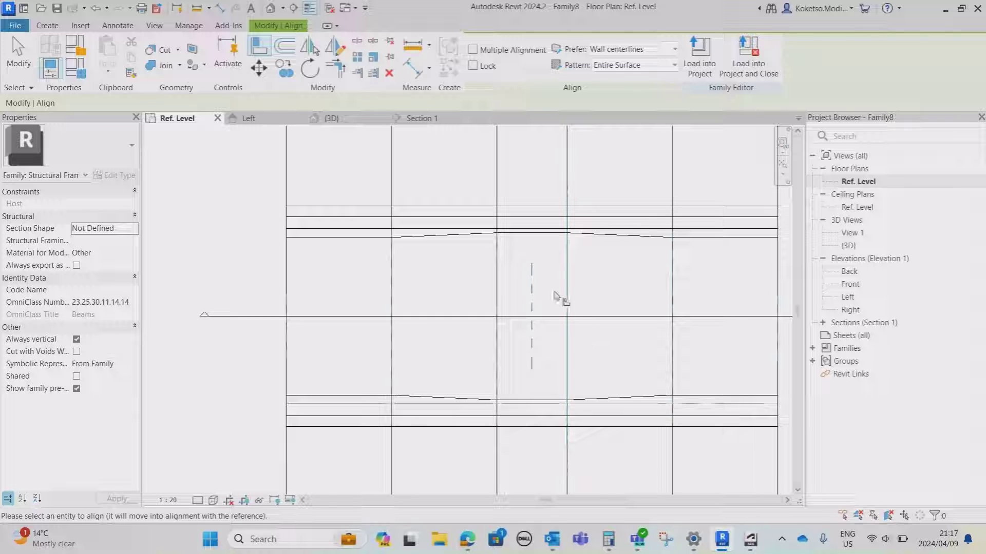
{"action": "left_click", "coordinate": [572, 266]}
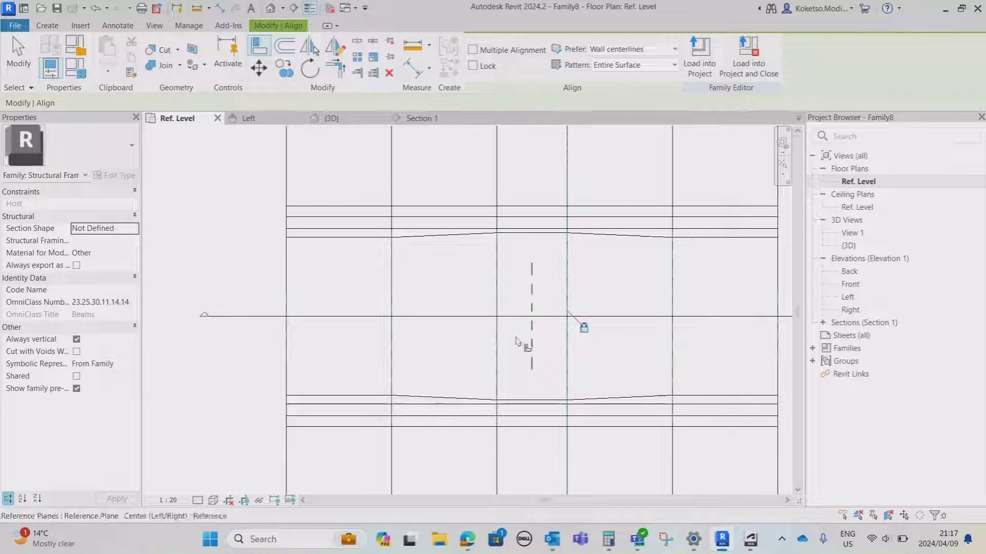
{"action": "left_click", "coordinate": [497, 311]}
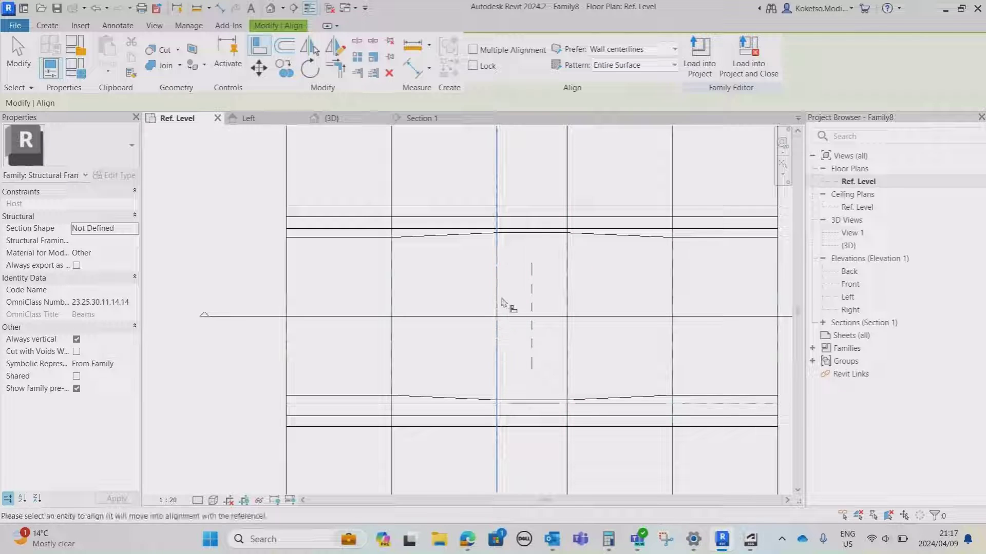
{"action": "left_click", "coordinate": [479, 294]}
{"action": "key", "text": "Escape"}
{"action": "key", "text": "Escape"}
Step: Check the infilled girder in 3D and open the infill extrusion's sketch for editing in the Left elevation
{"action": "left_click", "coordinate": [331, 119]}
{"action": "middle_click_drag", "start_coordinate": [458, 342], "coordinate": [521, 323], "text": "shift"}
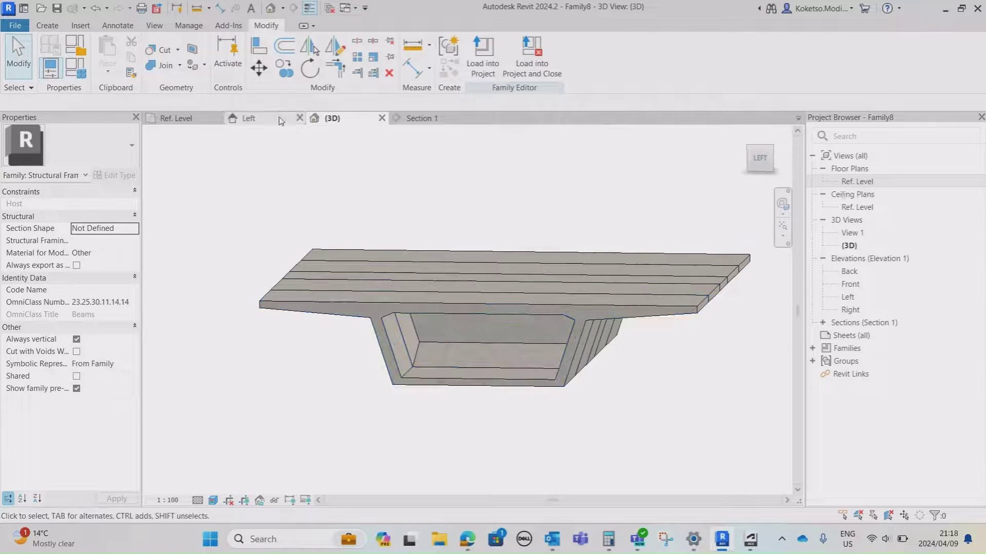
{"action": "left_click", "coordinate": [251, 121]}
{"action": "left_click", "coordinate": [402, 351]}
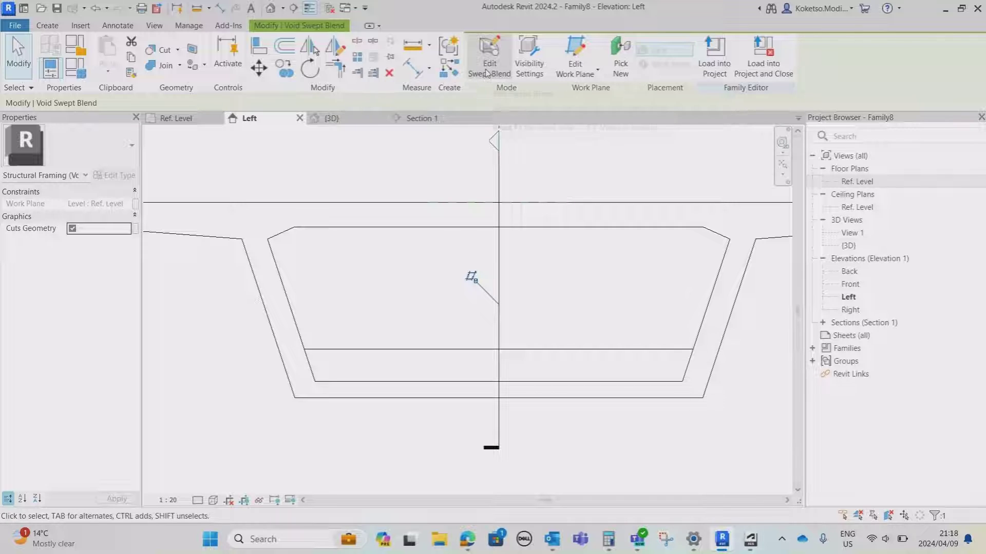
{"action": "key", "text": "Escape"}
{"action": "key", "text": "Tab"}
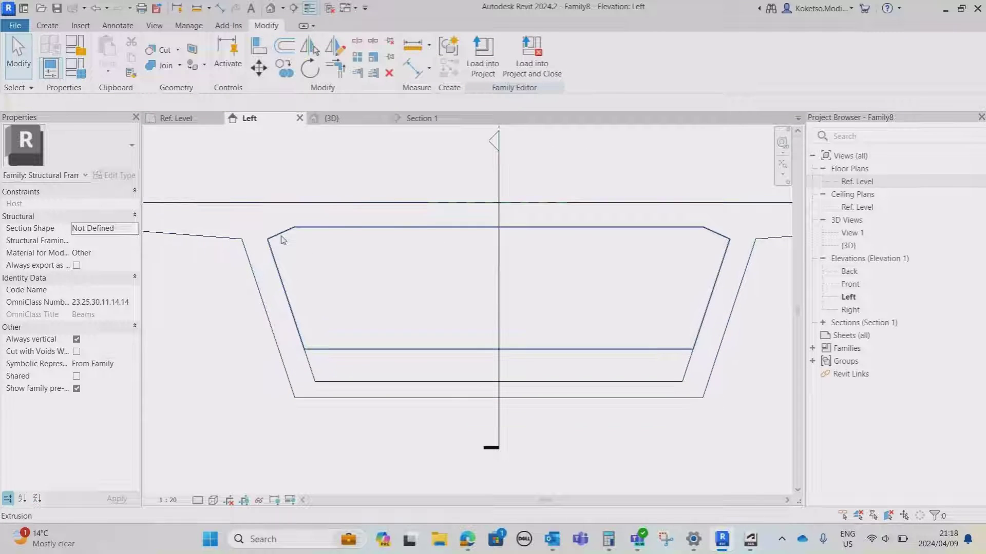
{"action": "left_click", "coordinate": [282, 240]}
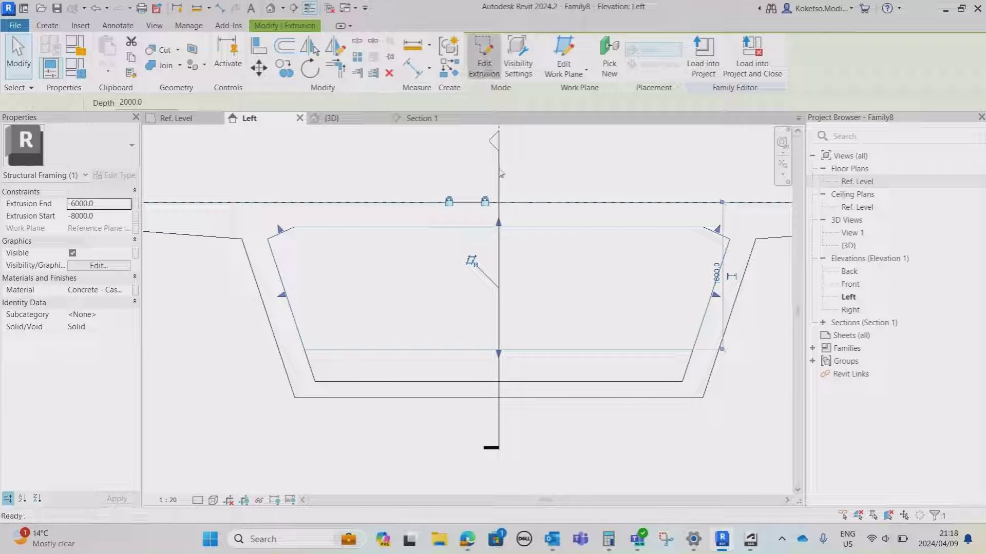
{"action": "left_click", "coordinate": [482, 54]}
Step: Sketch a rectangular opening about 1200 mm wide and 800 mm high inside the infill outline, across the girder's centre line
{"action": "left_click", "coordinate": [517, 44]}
{"action": "scroll", "coordinate": [466, 278], "scroll_direction": "up", "scroll_amount": 2}
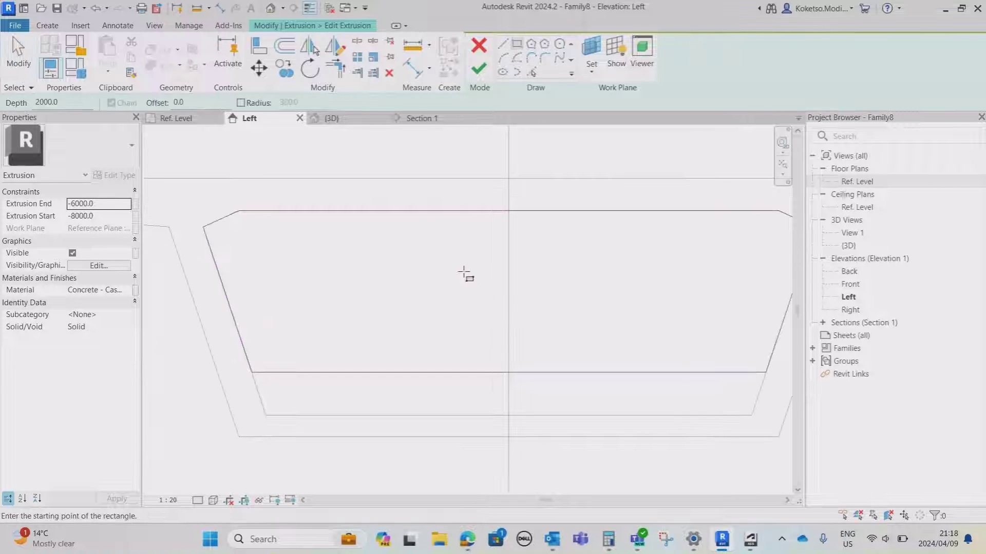
{"action": "left_click", "coordinate": [446, 243]}
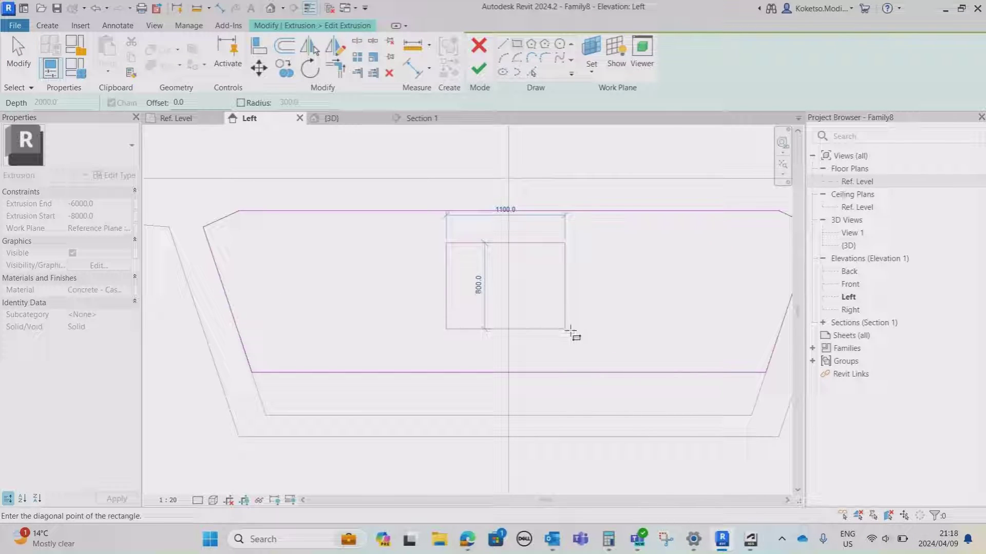
{"action": "left_click", "coordinate": [574, 330]}
{"action": "scroll", "coordinate": [529, 285], "scroll_direction": "down", "scroll_amount": 2}
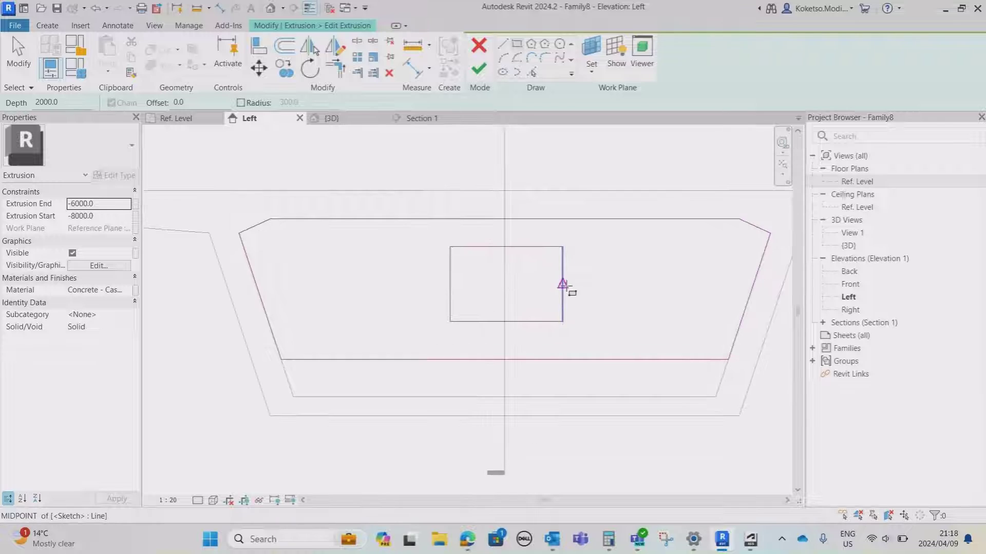
{"action": "key", "text": "Escape"}
{"action": "key", "text": "Escape"}
Step: Draw a vertical reference plane along the infill's centre line and a horizontal one between its sloping sides, crossing the rectangle
{"action": "left_click", "coordinate": [47, 25]}
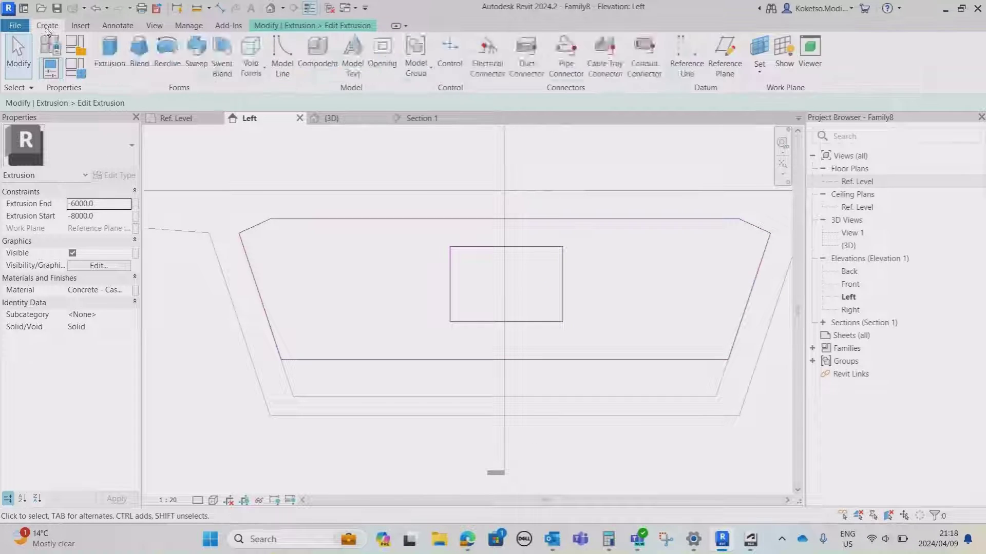
{"action": "left_click", "coordinate": [726, 56]}
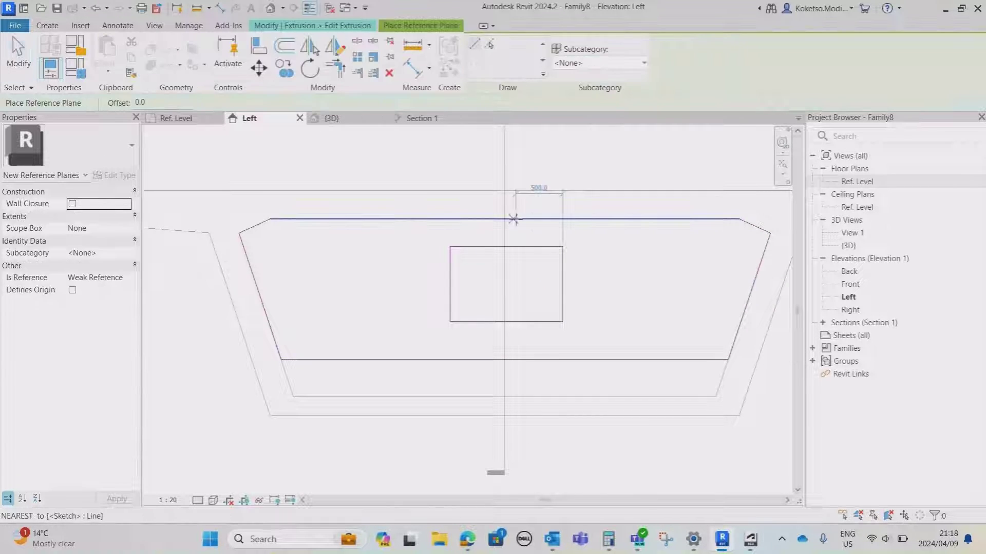
{"action": "left_click", "coordinate": [505, 218]}
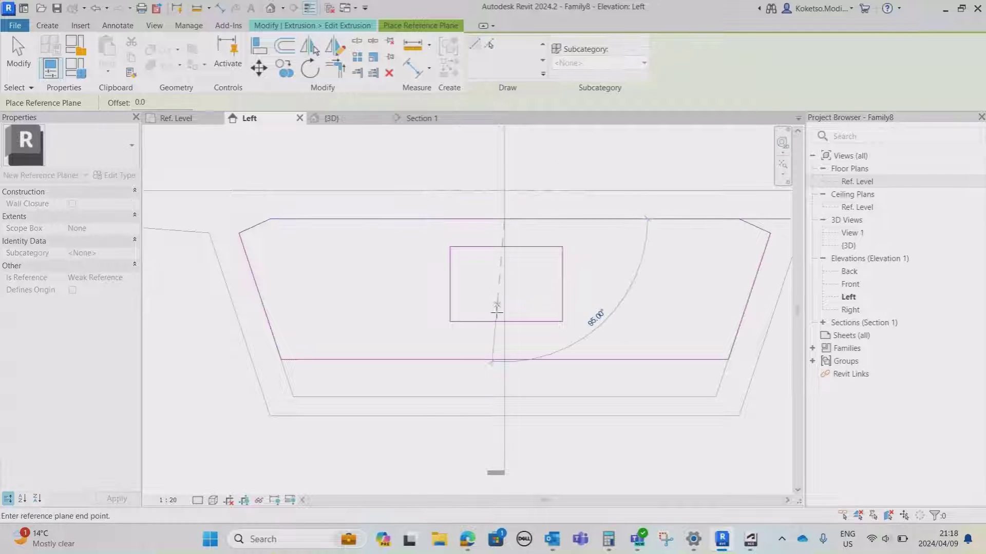
{"action": "left_click", "coordinate": [504, 360]}
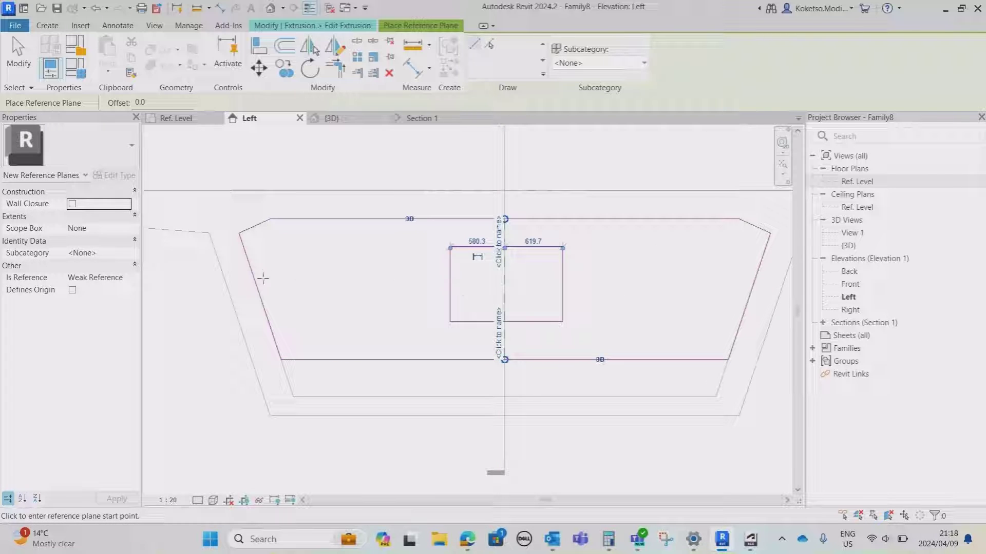
{"action": "left_click", "coordinate": [259, 296]}
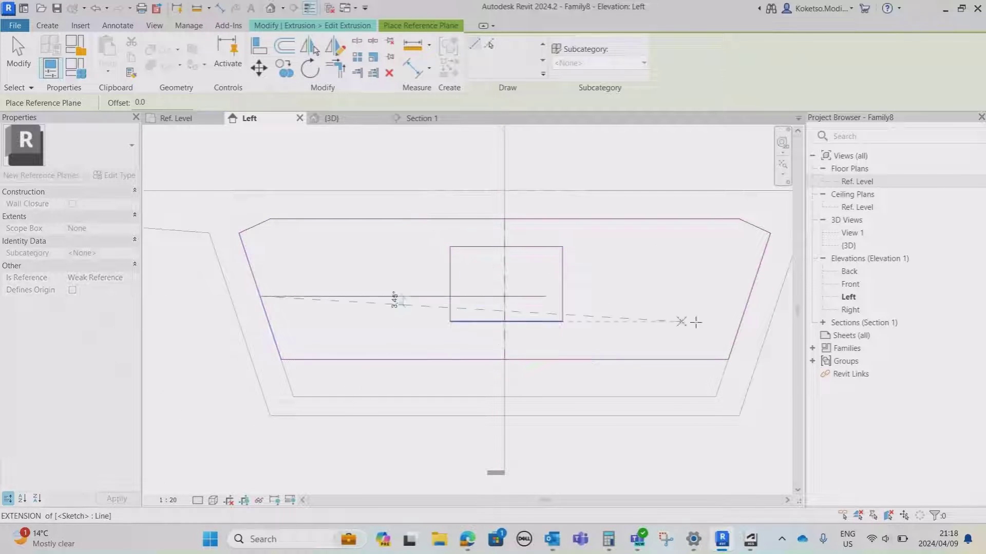
{"action": "left_click", "coordinate": [750, 296]}
{"action": "key", "text": "Escape"}
Step: Set the rectangle's right edge 750 mm from the vertical centre reference plane
{"action": "left_click", "coordinate": [561, 275]}
{"action": "scroll", "coordinate": [523, 327], "scroll_direction": "up", "scroll_amount": 2}
{"action": "left_click_drag", "start_coordinate": [505, 334], "coordinate": [499, 335]}
{"action": "left_click", "coordinate": [543, 355]}
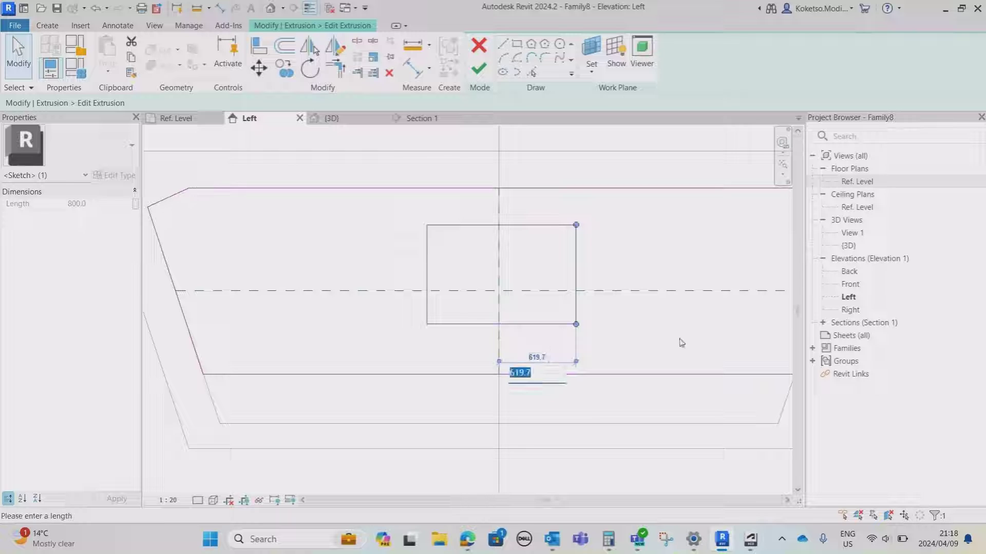
{"action": "type", "text": "750"}
{"action": "key", "text": "Return"}
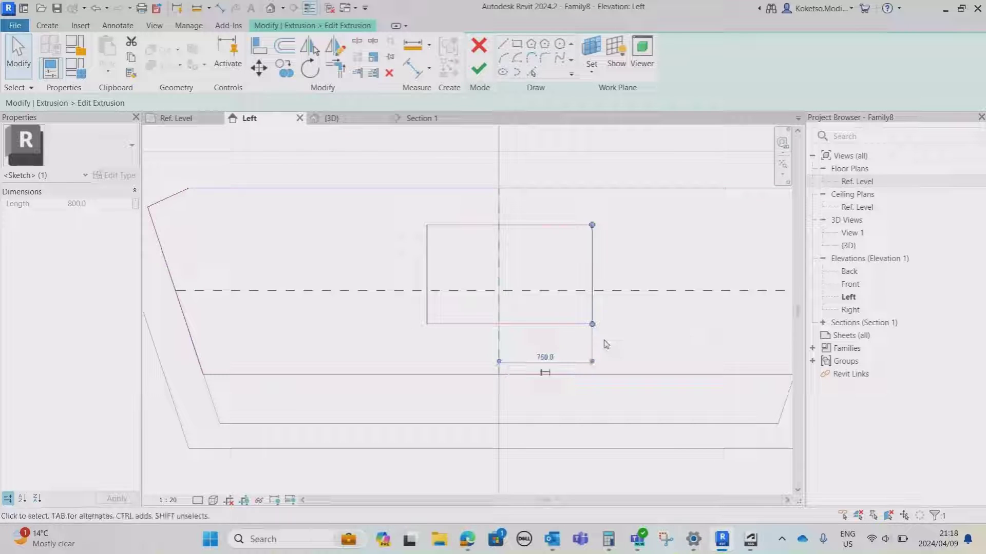
Step: Set the rectangle's overall width to 1500 mm by moving its left edge
{"action": "left_click", "coordinate": [428, 252]}
{"action": "left_click", "coordinate": [500, 191]}
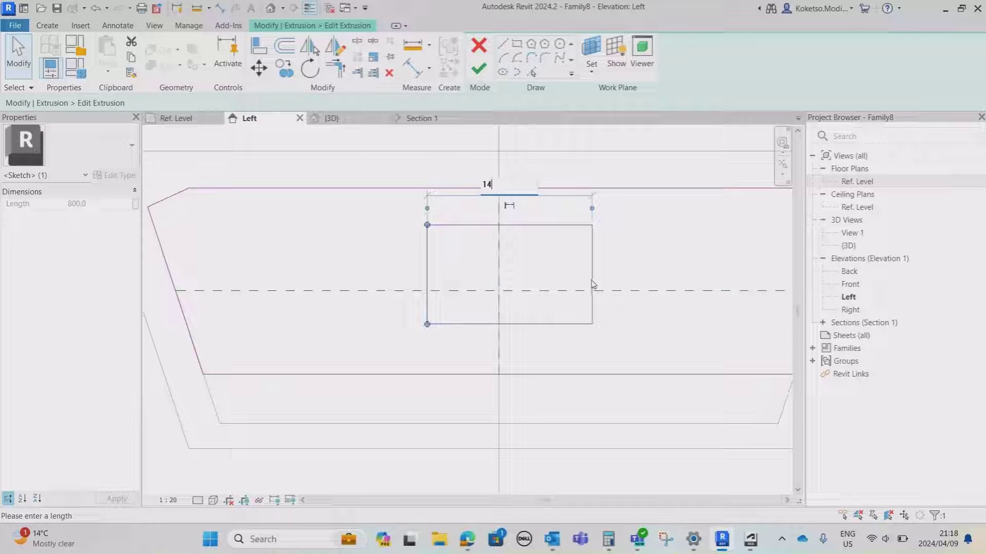
{"action": "type", "text": "1500"}
{"action": "key", "text": "Return"}
{"action": "left_click", "coordinate": [523, 257]}
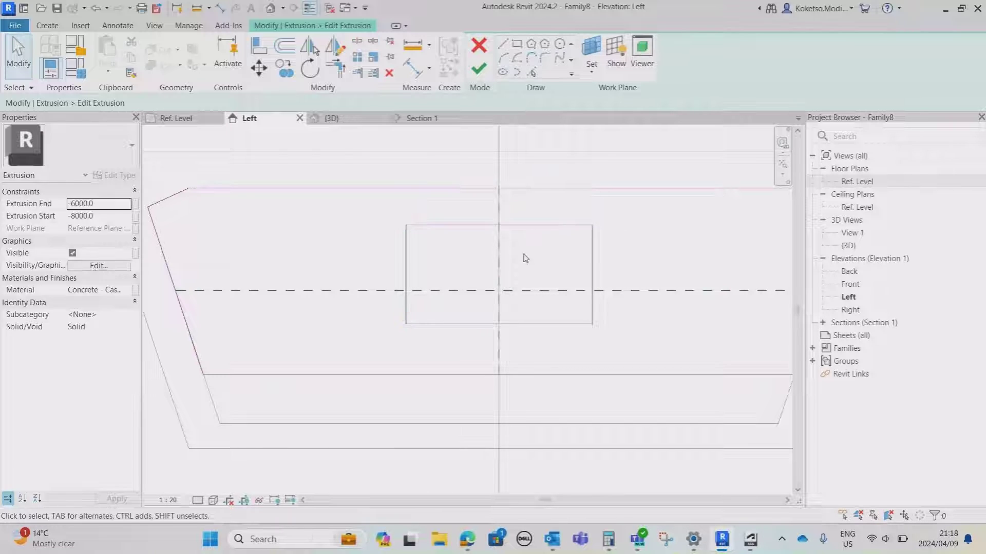
Step: Set the rectangle's top edge 500 mm above the horizontal reference plane
{"action": "left_click", "coordinate": [528, 226]}
{"action": "left_click_drag", "start_coordinate": [379, 324], "coordinate": [378, 290]}
{"action": "left_click", "coordinate": [384, 267]}
{"action": "type", "text": "500"}
{"action": "key", "text": "Return"}
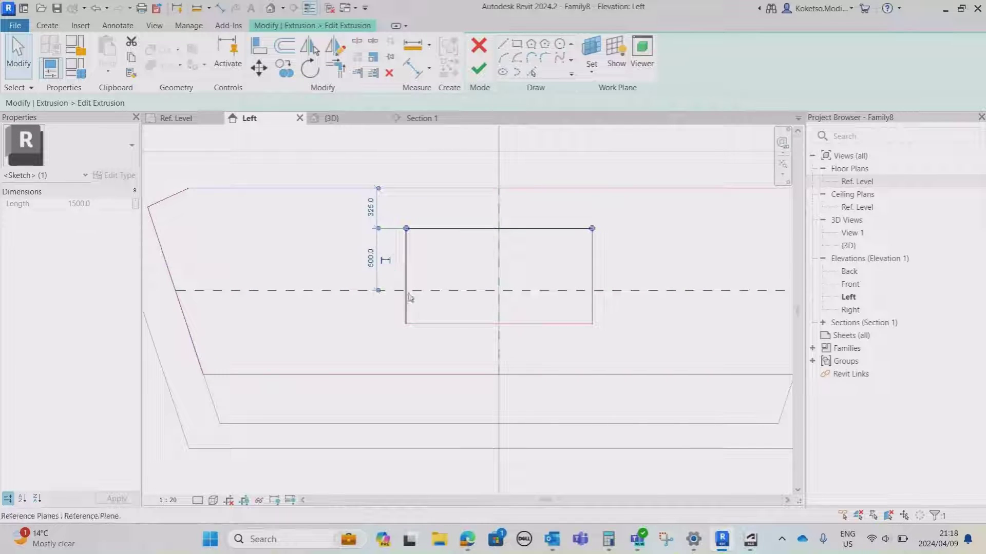
Step: Set the opening rectangle's height to 1000 mm by moving its bottom edge
{"action": "left_click", "coordinate": [450, 324]}
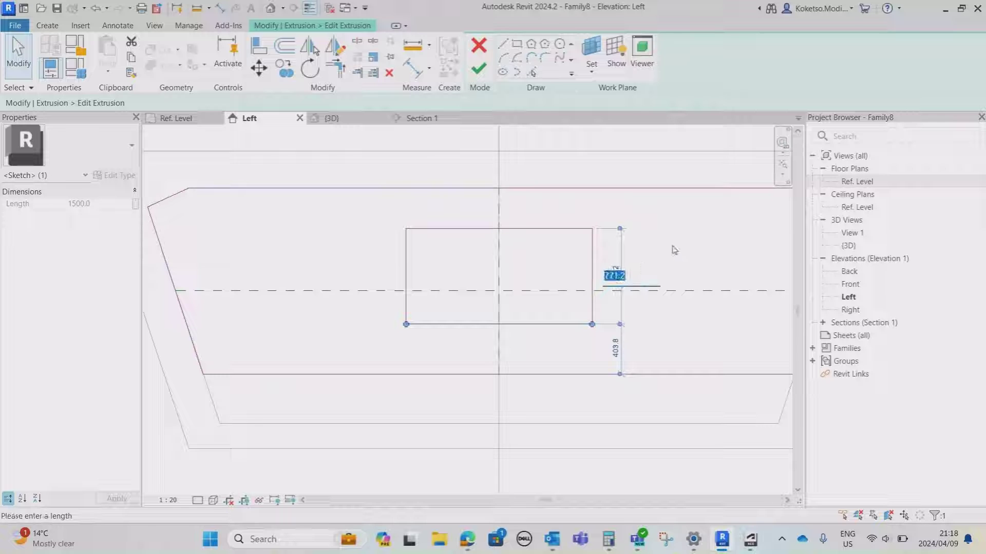
{"action": "type", "text": "1000"}
{"action": "key", "text": "Return"}
{"action": "left_click", "coordinate": [510, 205]}
{"action": "left_click", "coordinate": [536, 353]}
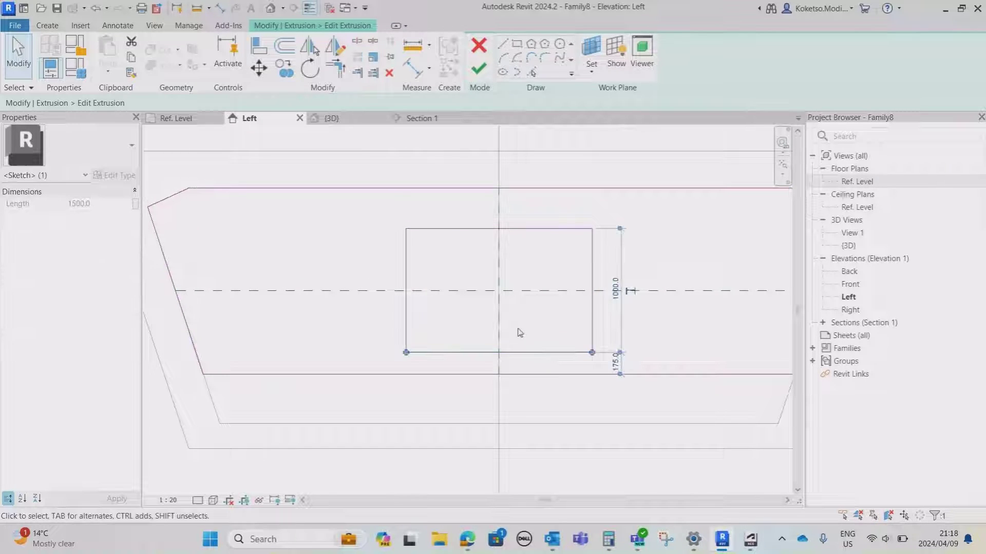
Step: Set the rectangle's bottom edge 800 mm below its top edge and its top edge 400 mm above the horizontal reference plane
{"action": "left_click", "coordinate": [617, 290]}
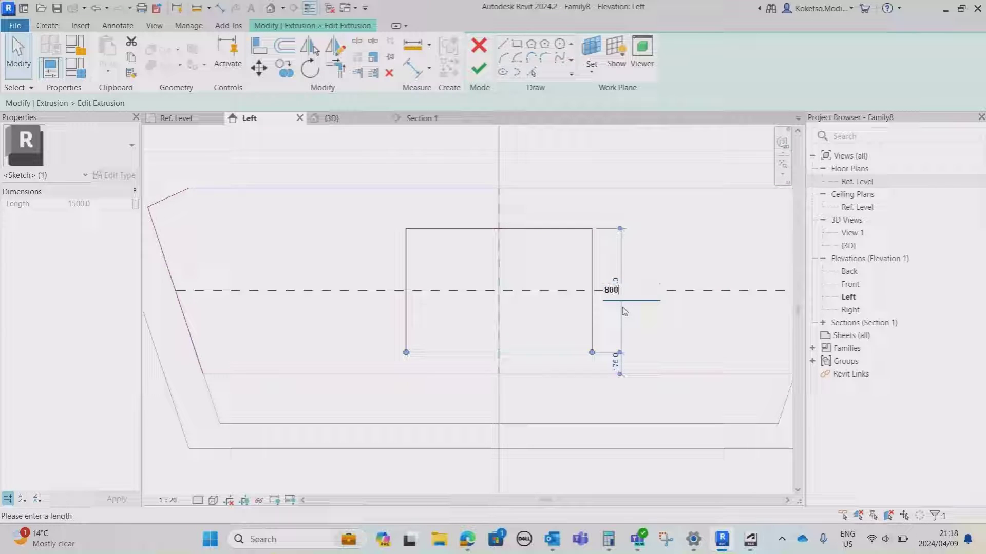
{"action": "key", "text": "Return"}
{"action": "left_click", "coordinate": [562, 234]}
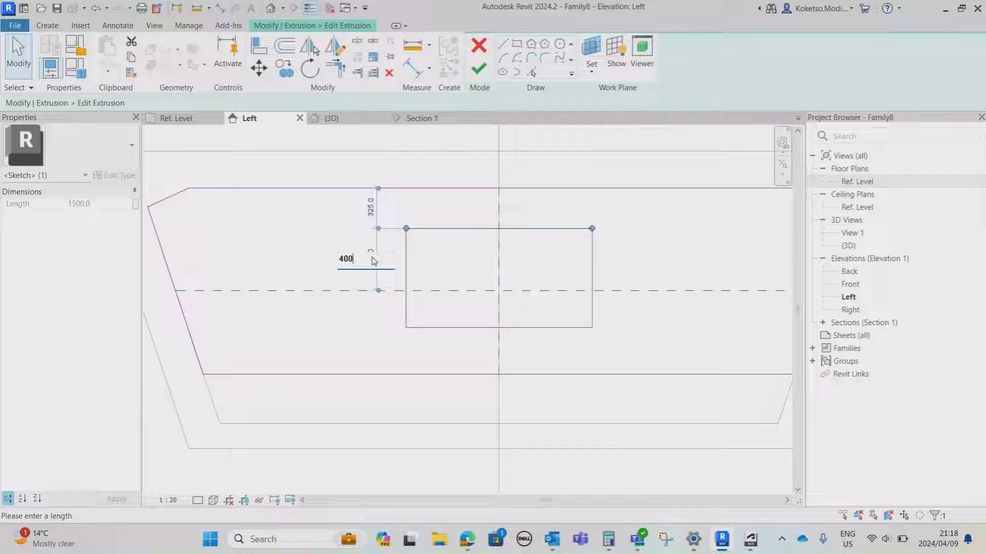
{"action": "key", "text": "Return"}
{"action": "left_click", "coordinate": [546, 226]}
{"action": "scroll", "coordinate": [528, 254], "scroll_direction": "down", "scroll_amount": 1}
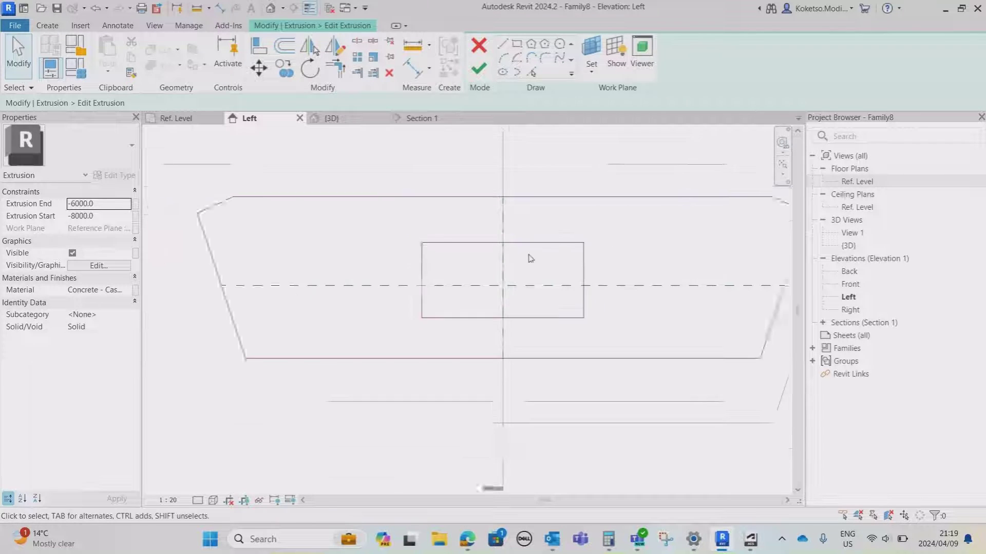
Step: Finish the diaphragm's extrusion sketch and inspect the whole girder in 3D, orbiting to its hollow end
{"action": "left_click", "coordinate": [479, 71]}
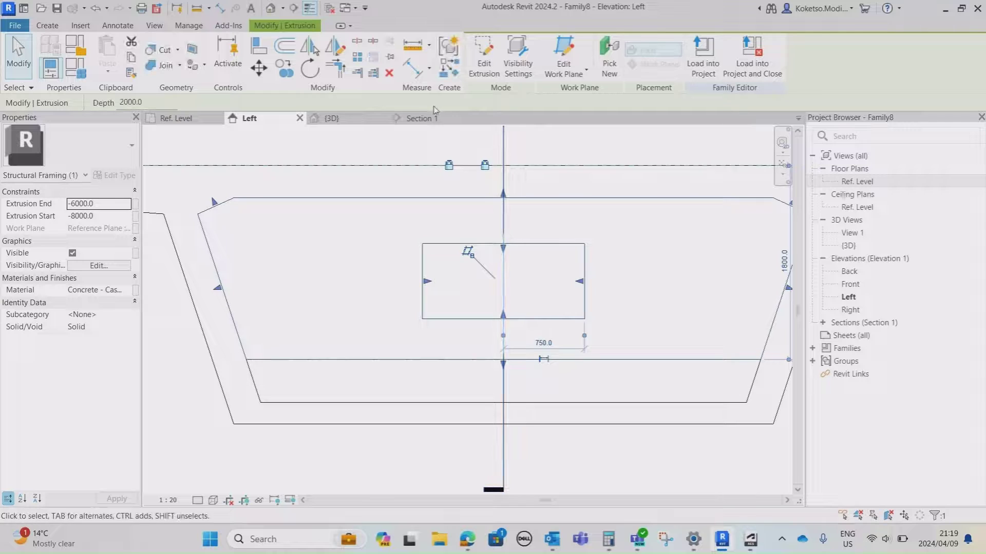
{"action": "left_click", "coordinate": [331, 118]}
{"action": "left_click", "coordinate": [663, 357]}
{"action": "middle_click_drag", "start_coordinate": [663, 358], "coordinate": [479, 242], "text": "shift"}
{"action": "middle_click_drag", "start_coordinate": [645, 331], "coordinate": [560, 382], "text": "shift"}
{"action": "scroll", "coordinate": [528, 388], "scroll_direction": "up", "scroll_amount": 3}
{"action": "scroll", "coordinate": [504, 406], "scroll_direction": "down", "scroll_amount": 1}
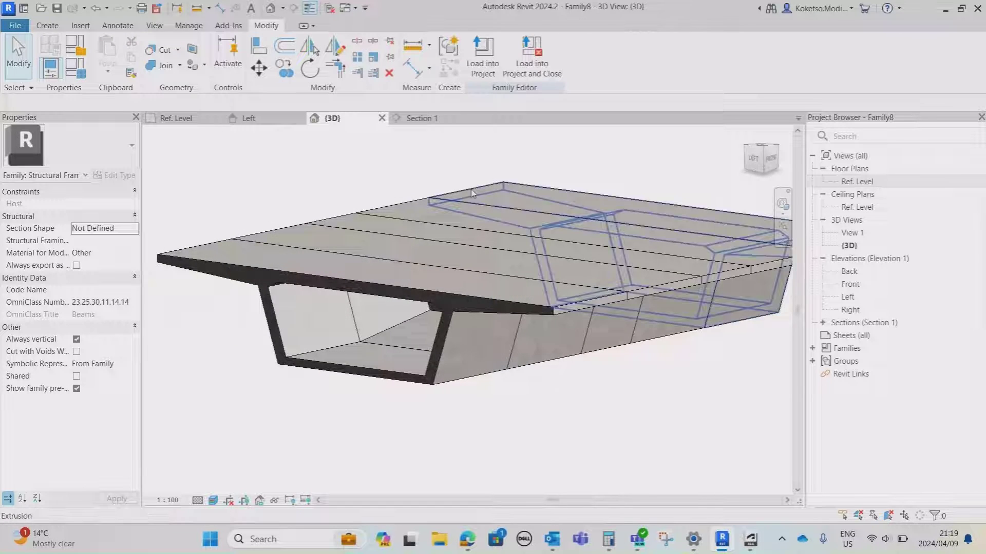
Step: Create a new project from the Construction Template
{"action": "left_click", "coordinate": [24, 11]}
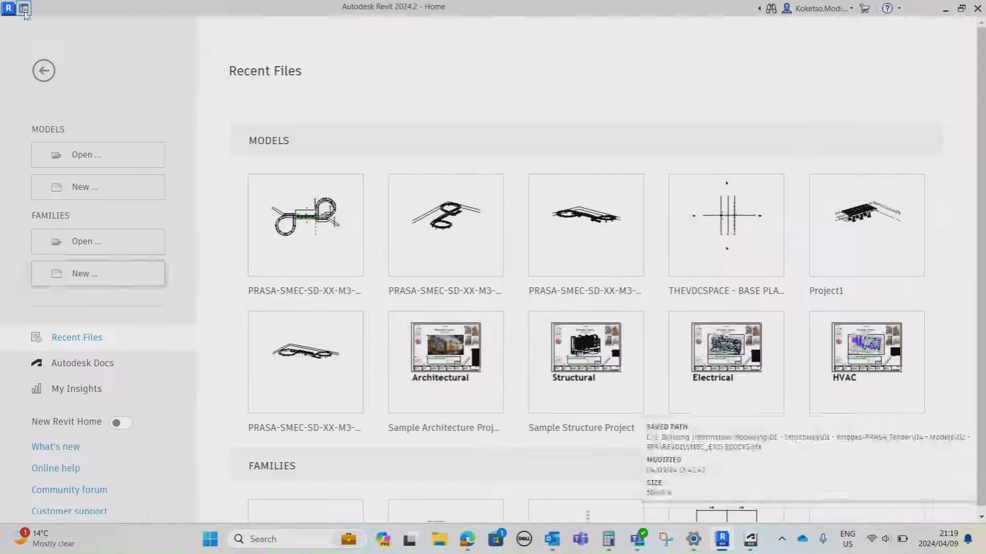
{"action": "left_click", "coordinate": [102, 188]}
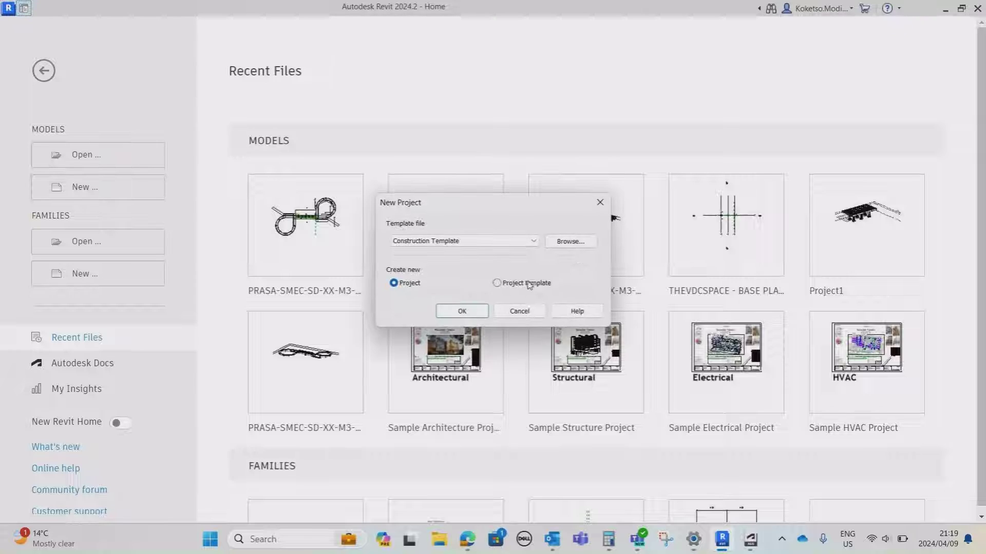
{"action": "left_click", "coordinate": [462, 312]}
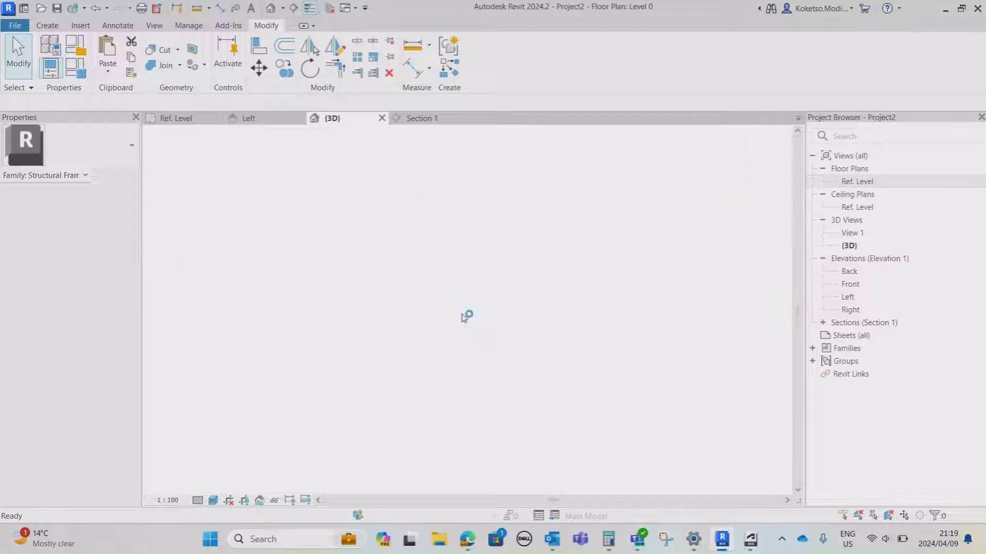
Step: Load the box-girder beam family into the new project and close the family
{"action": "left_click", "coordinate": [336, 118]}
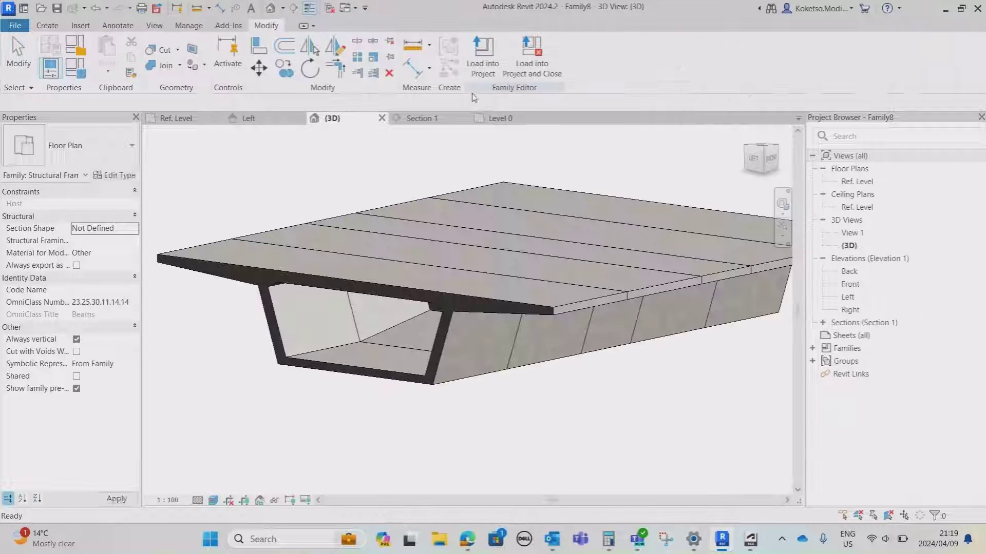
{"action": "left_click", "coordinate": [530, 70]}
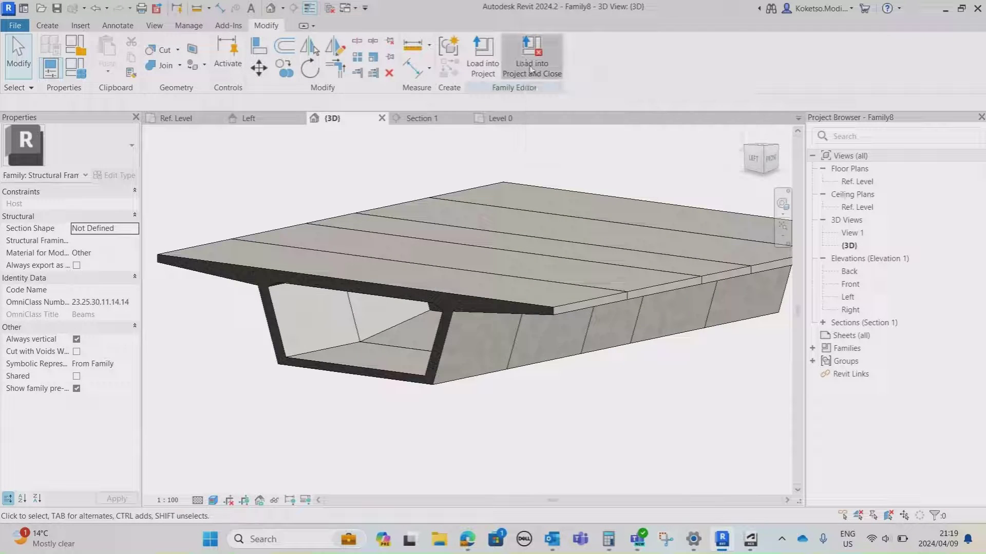
{"action": "left_click", "coordinate": [519, 269]}
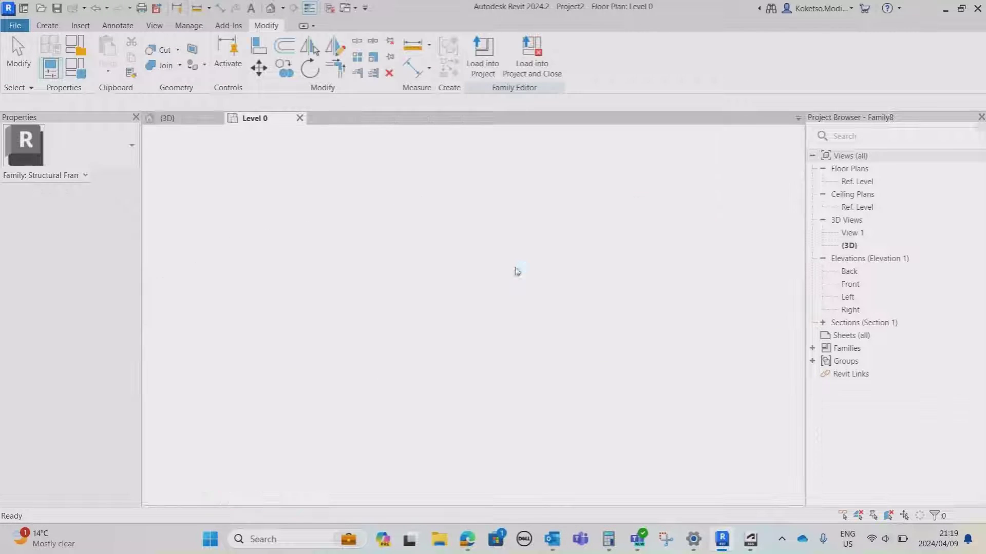
Step: Place a horizontal 14000 mm Family8 beam on the Level 0 floor plan and end beam placement
{"action": "scroll", "coordinate": [471, 294], "scroll_direction": "up", "scroll_amount": 1}
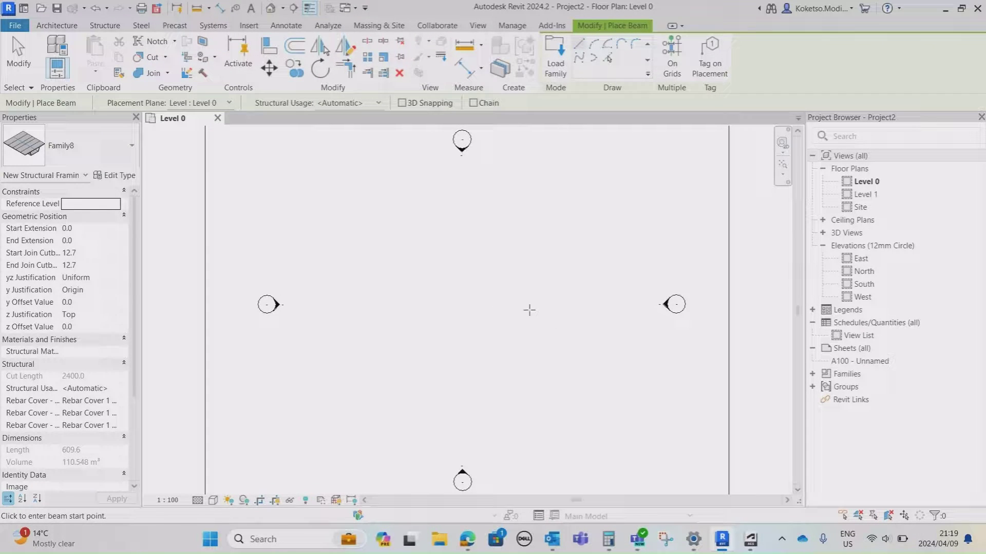
{"action": "left_click", "coordinate": [547, 297]}
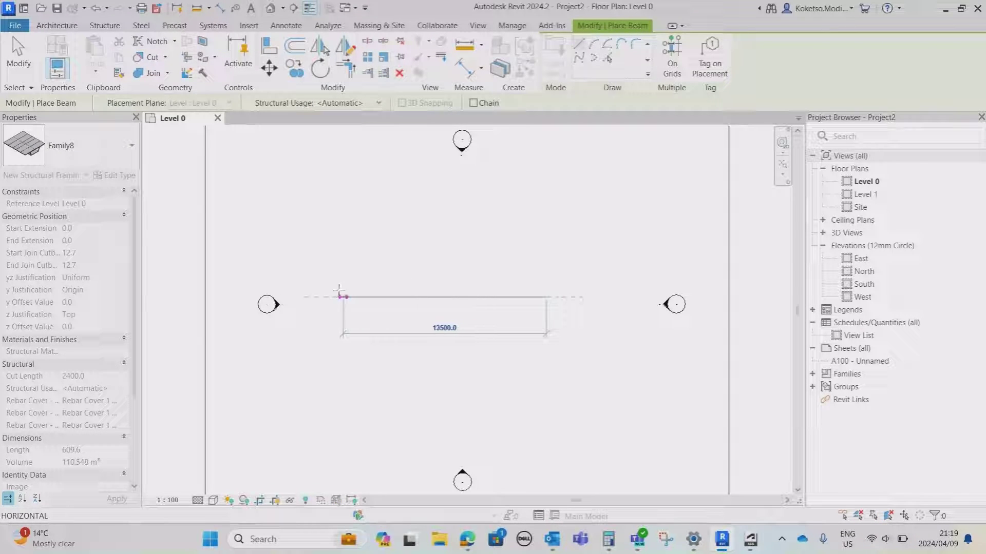
{"action": "type", "text": "14000"}
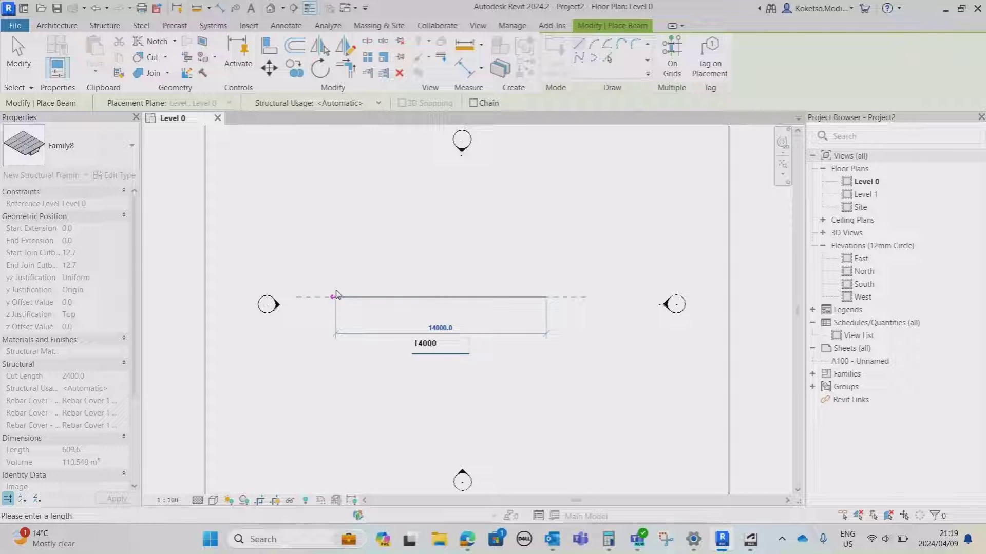
{"action": "key", "text": "Return"}
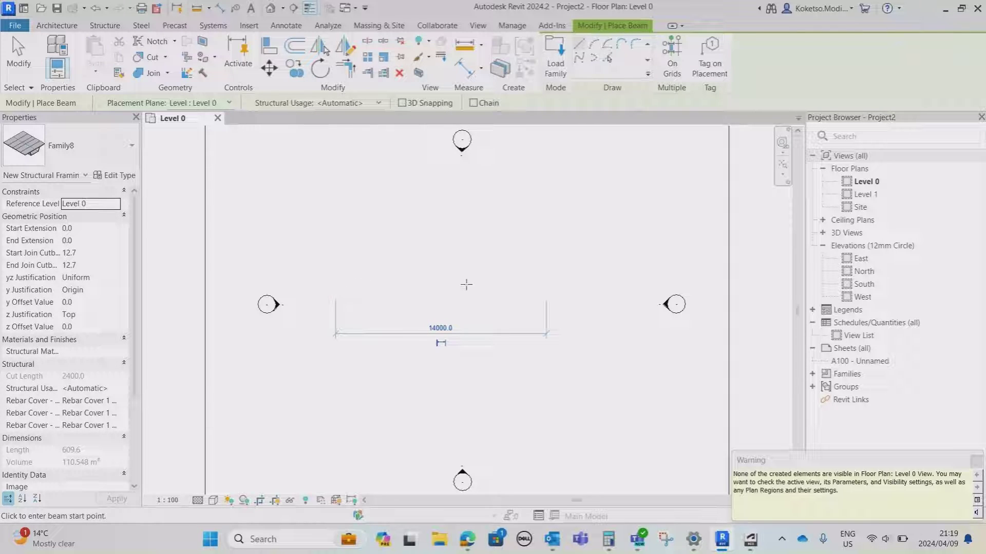
{"action": "key", "text": "Escape"}
{"action": "key", "text": "Escape"}
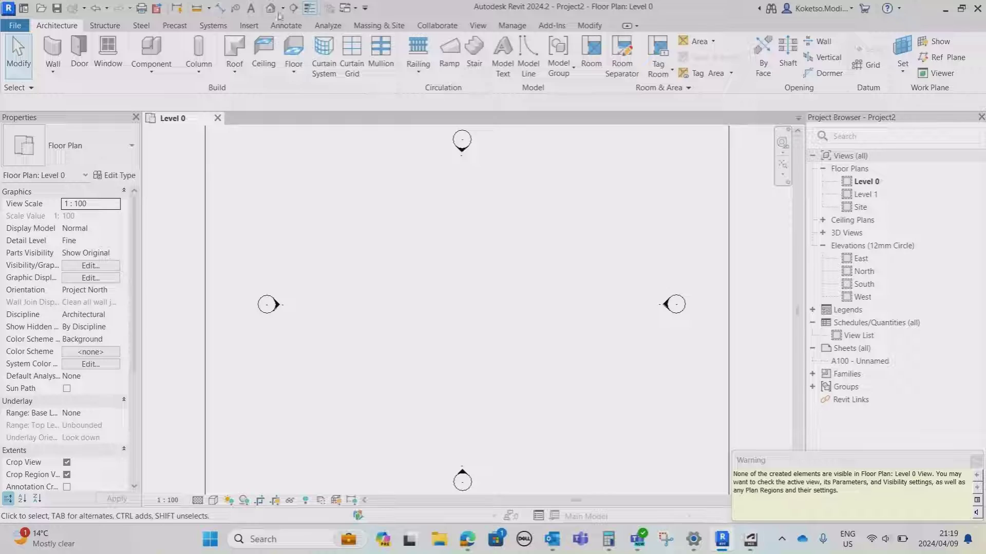